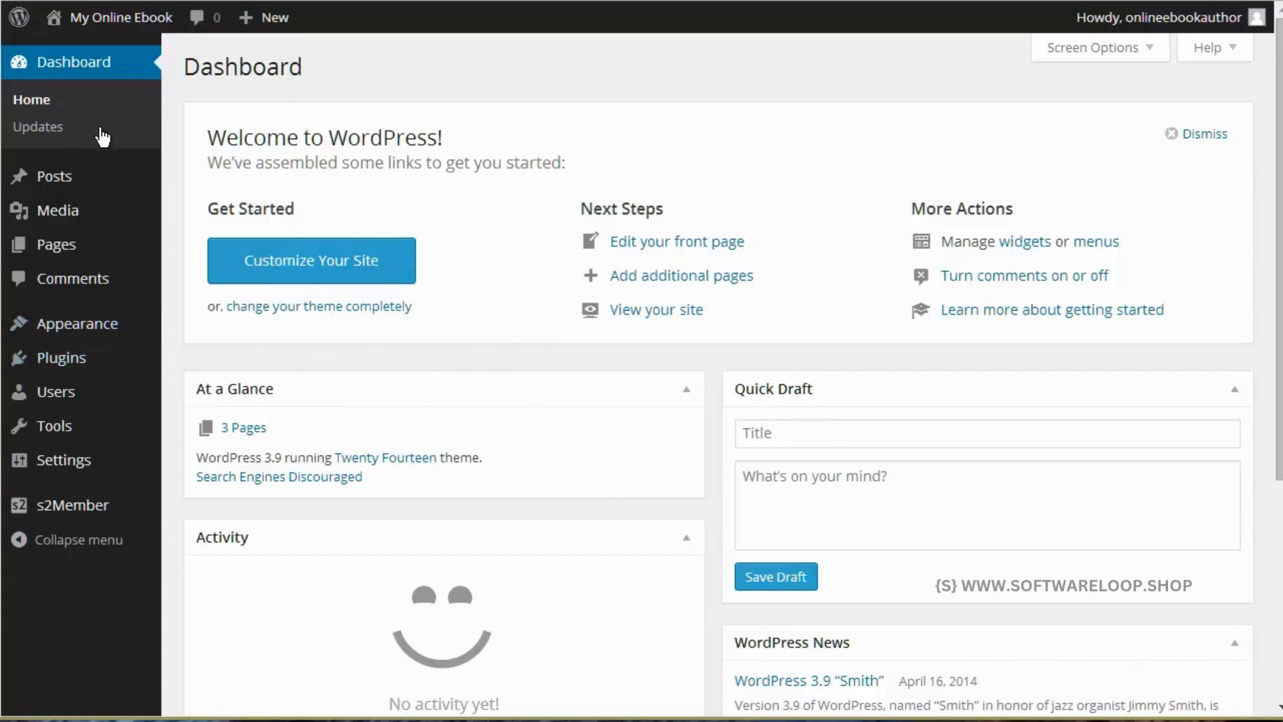
Step: Open the post categories and add a new category named 1-Introduction
mouse_move(21, 186)
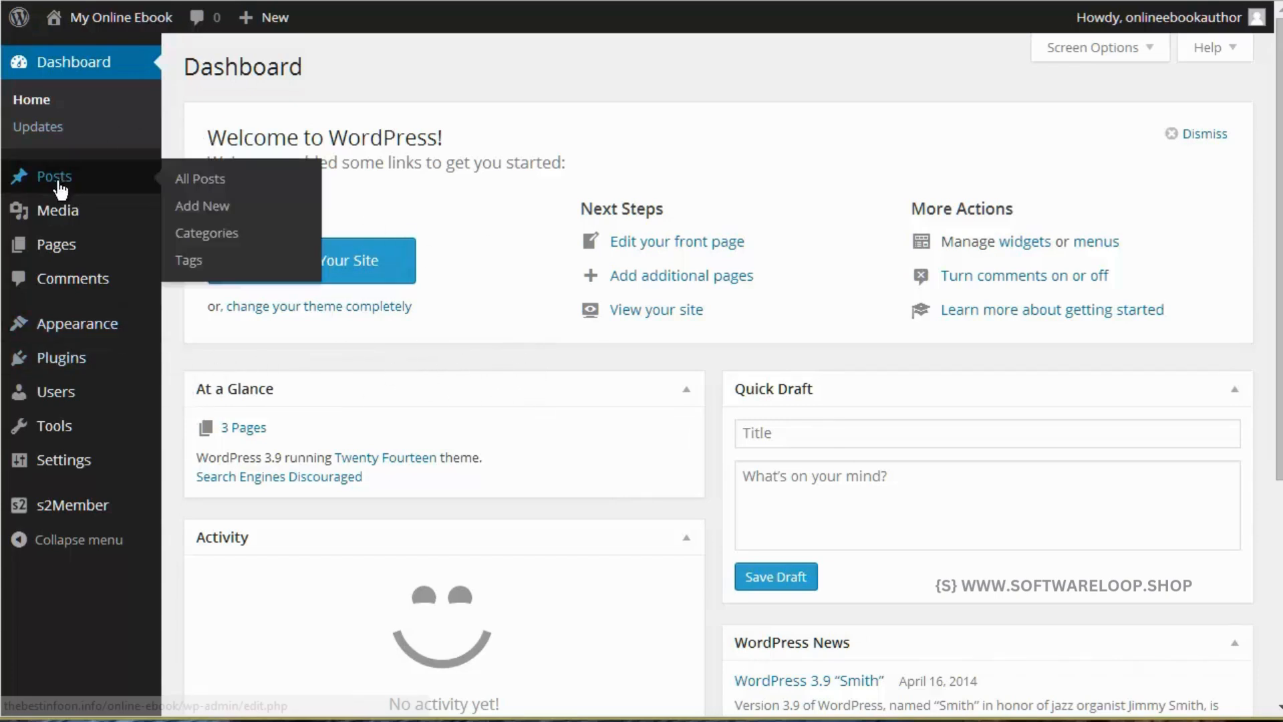
left_click(208, 233)
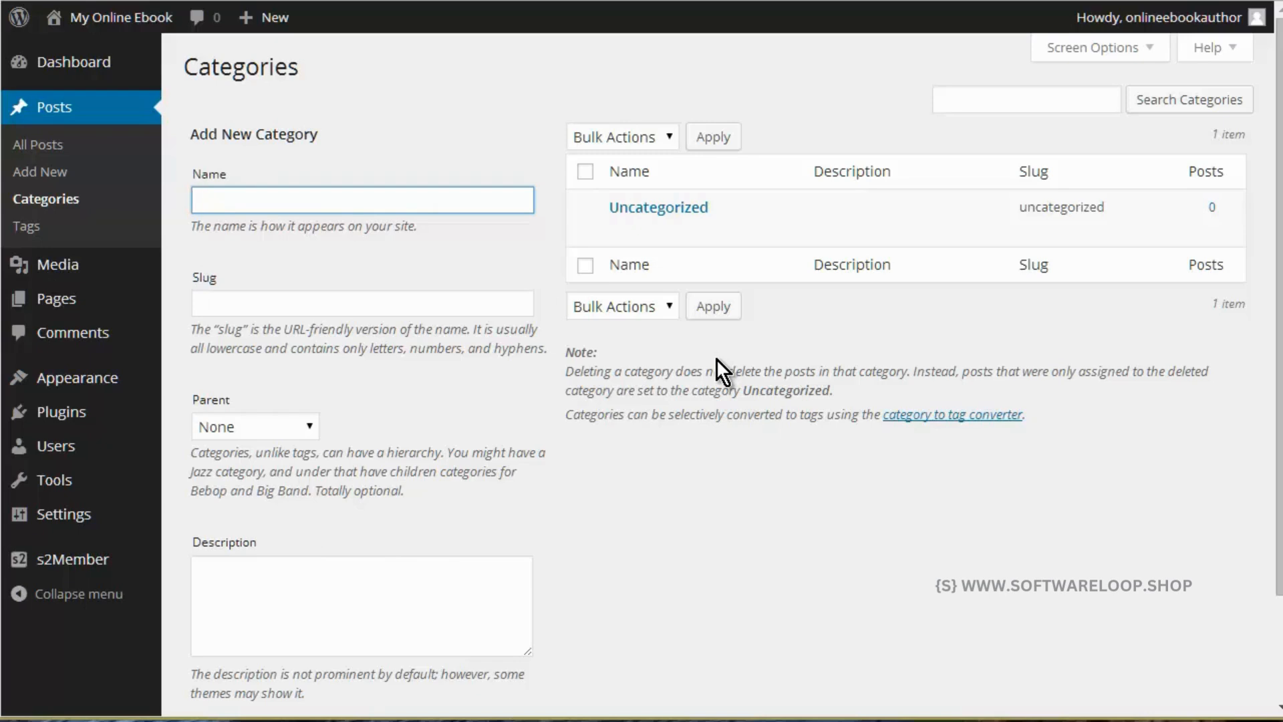
type("1-Introduction")
scroll(644, 403, "down", 2)
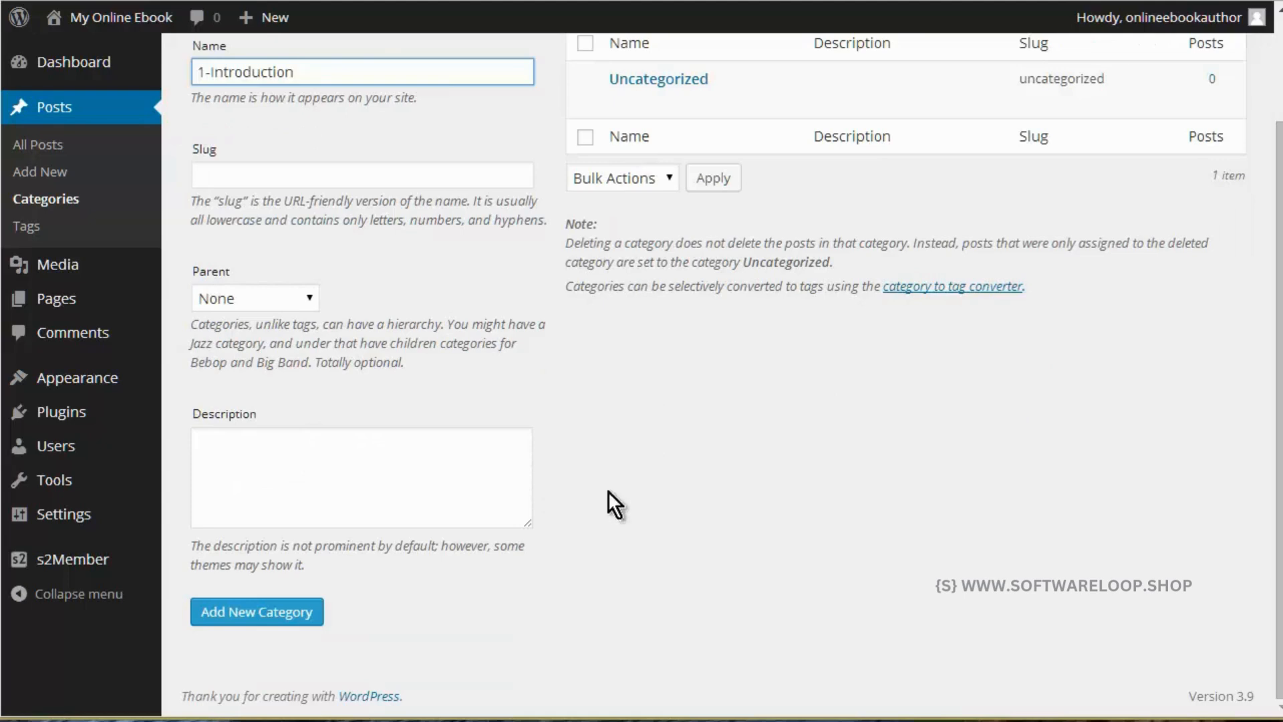
left_click(253, 613)
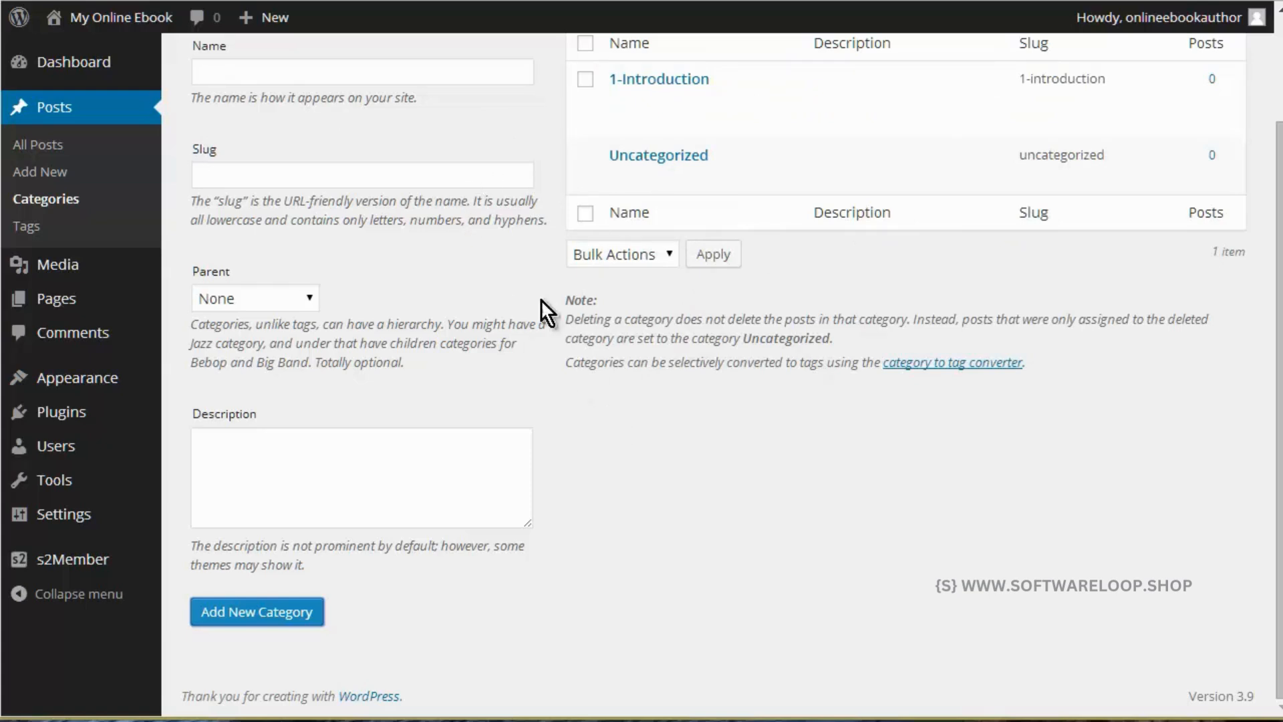
Step: Add another top-level category named 2-Equipment Needed
left_click(271, 68)
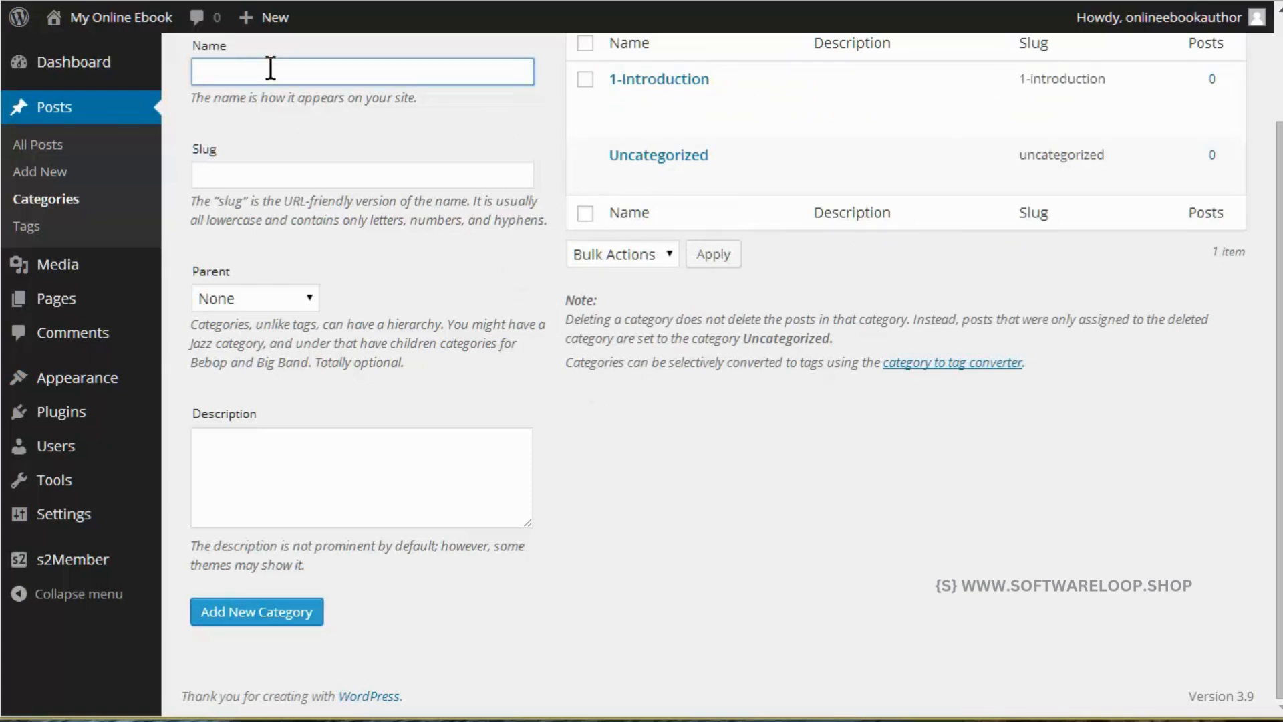
type("2-Equipment Needed")
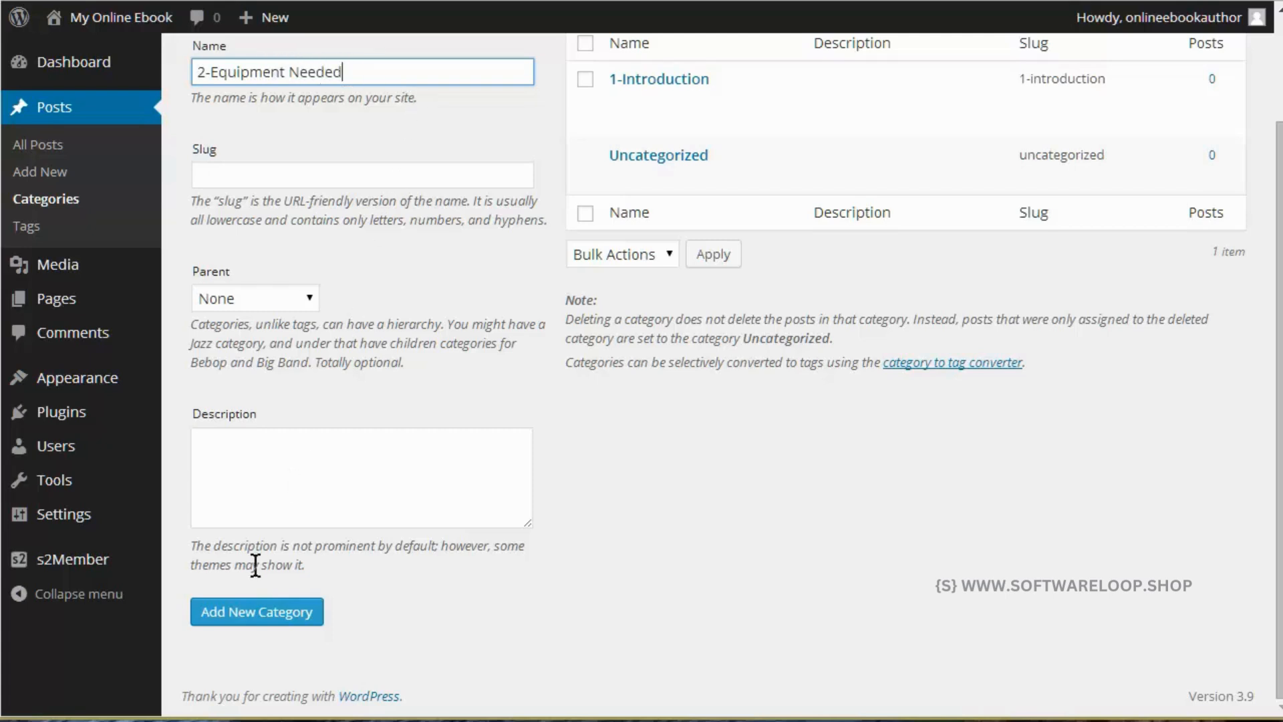
left_click(256, 614)
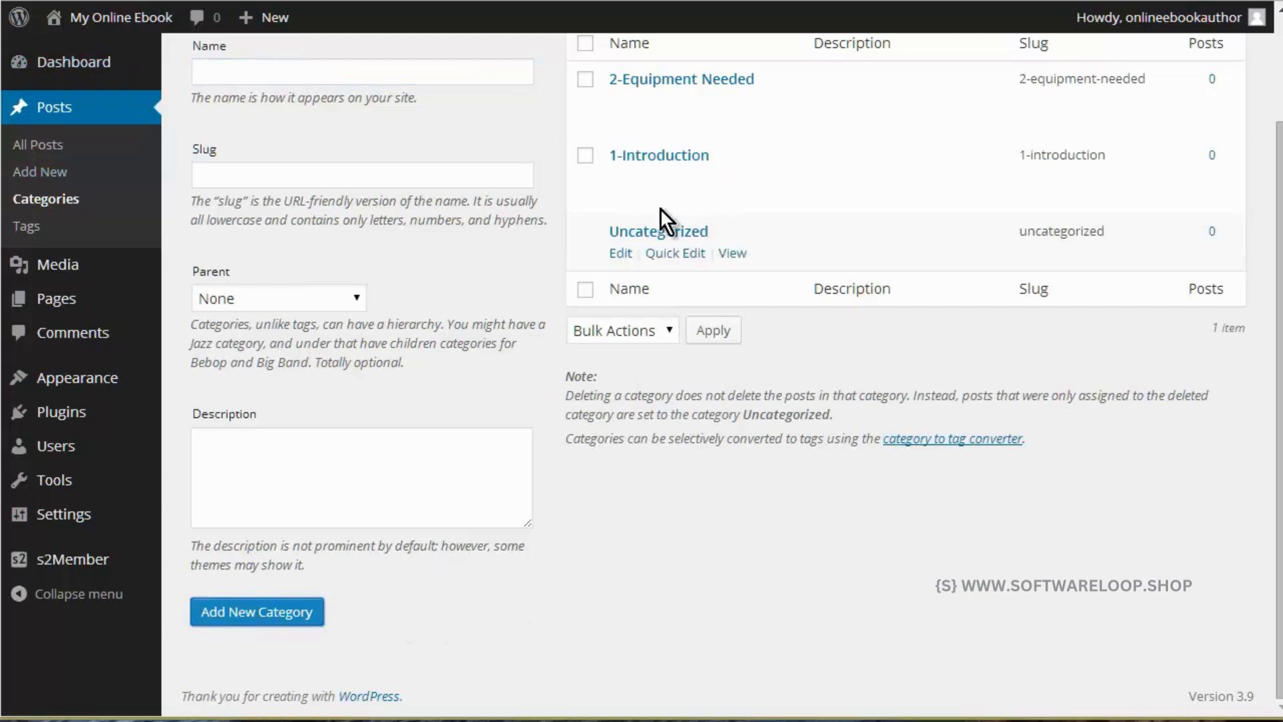
Step: Add a category named Computer Equipment with 2-Equipment Needed as its parent
left_click(286, 72)
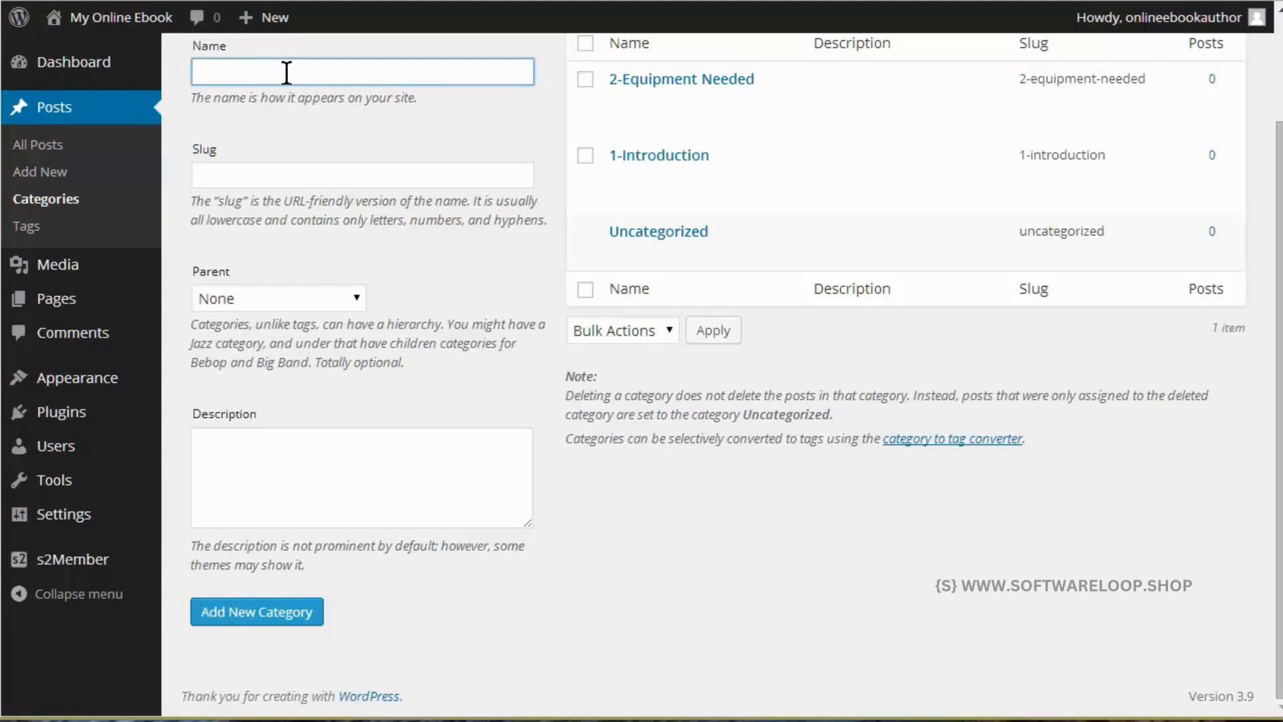
type("Computer Equipment")
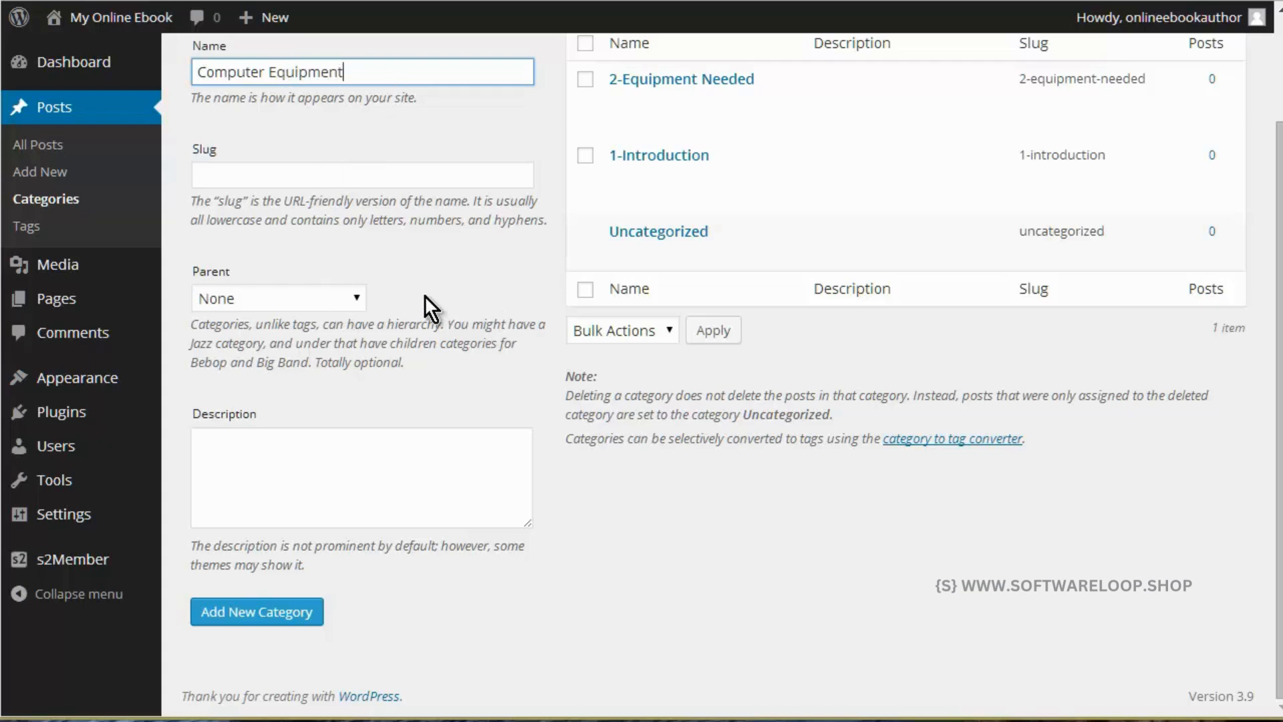
left_click(354, 301)
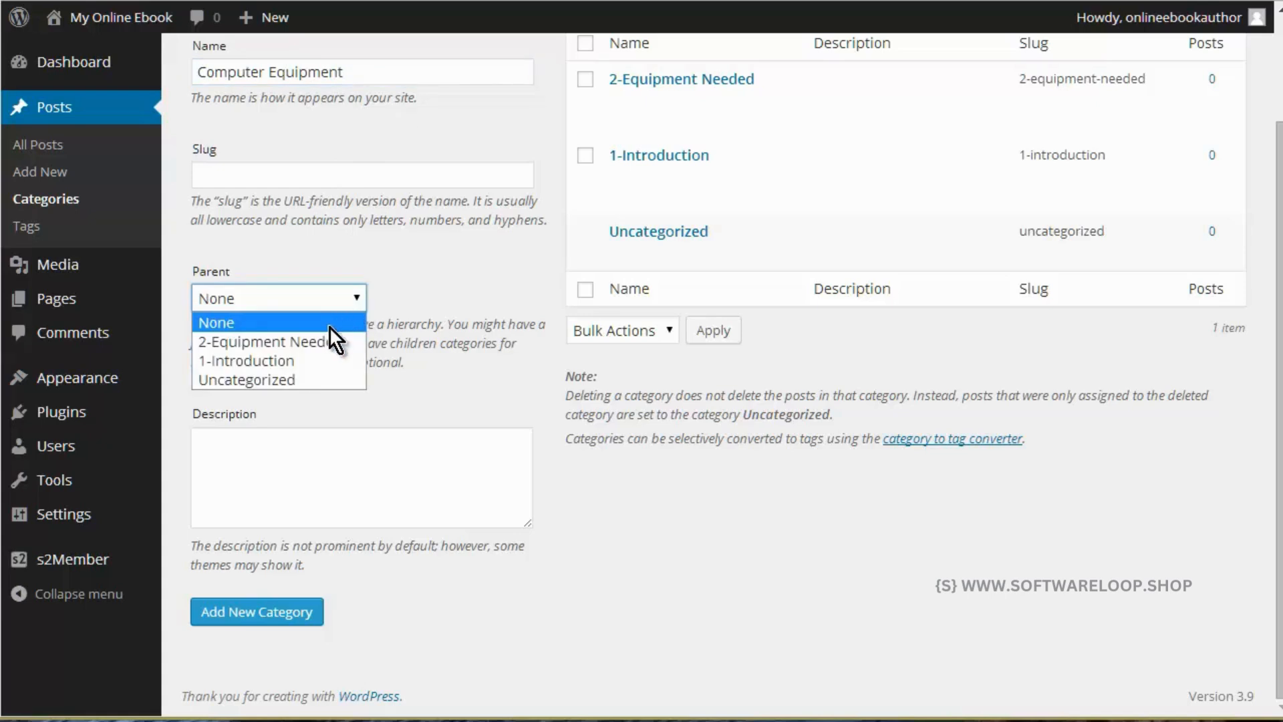
left_click(328, 341)
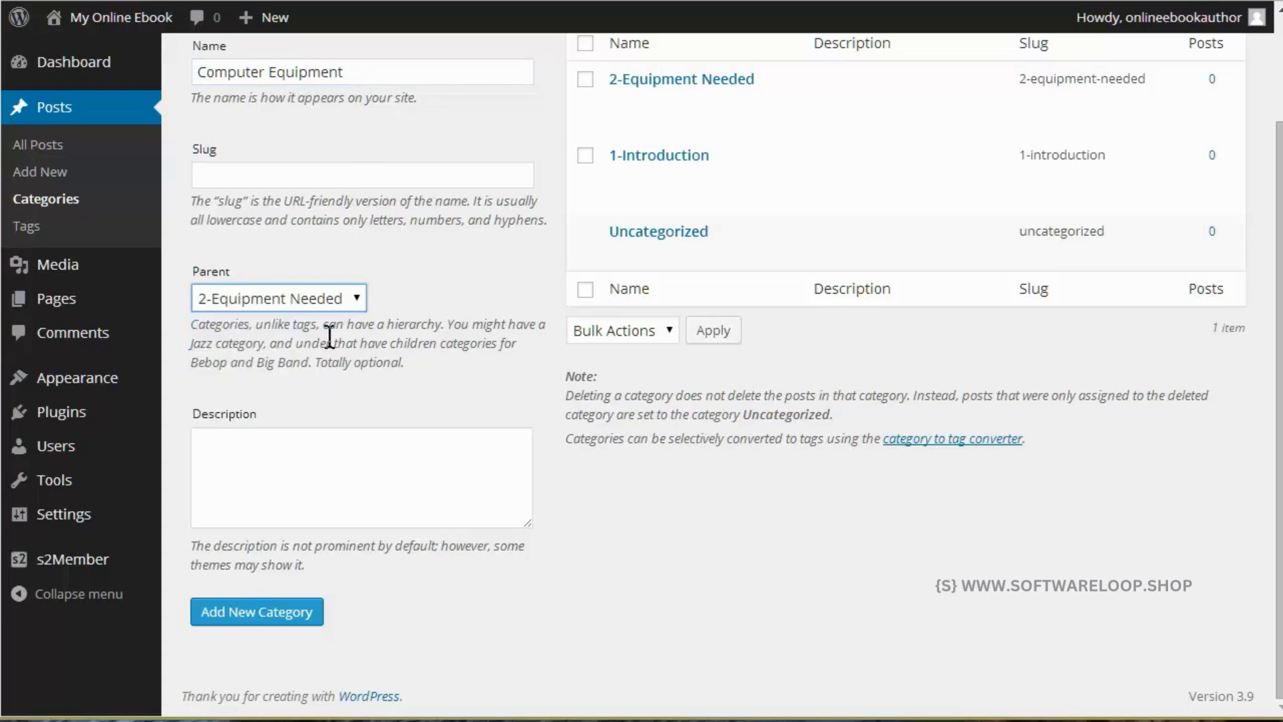
left_click(253, 613)
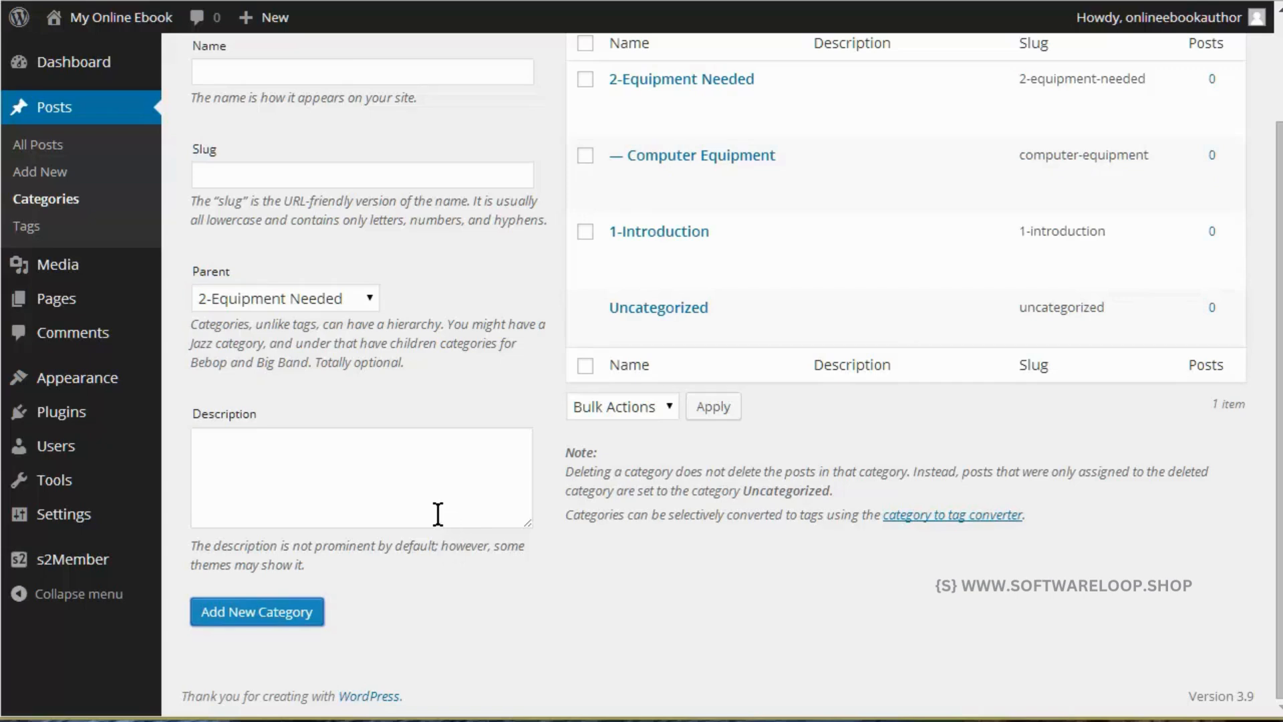
Step: Add a Communications subcategory under 2-Equipment Needed
left_click(228, 73)
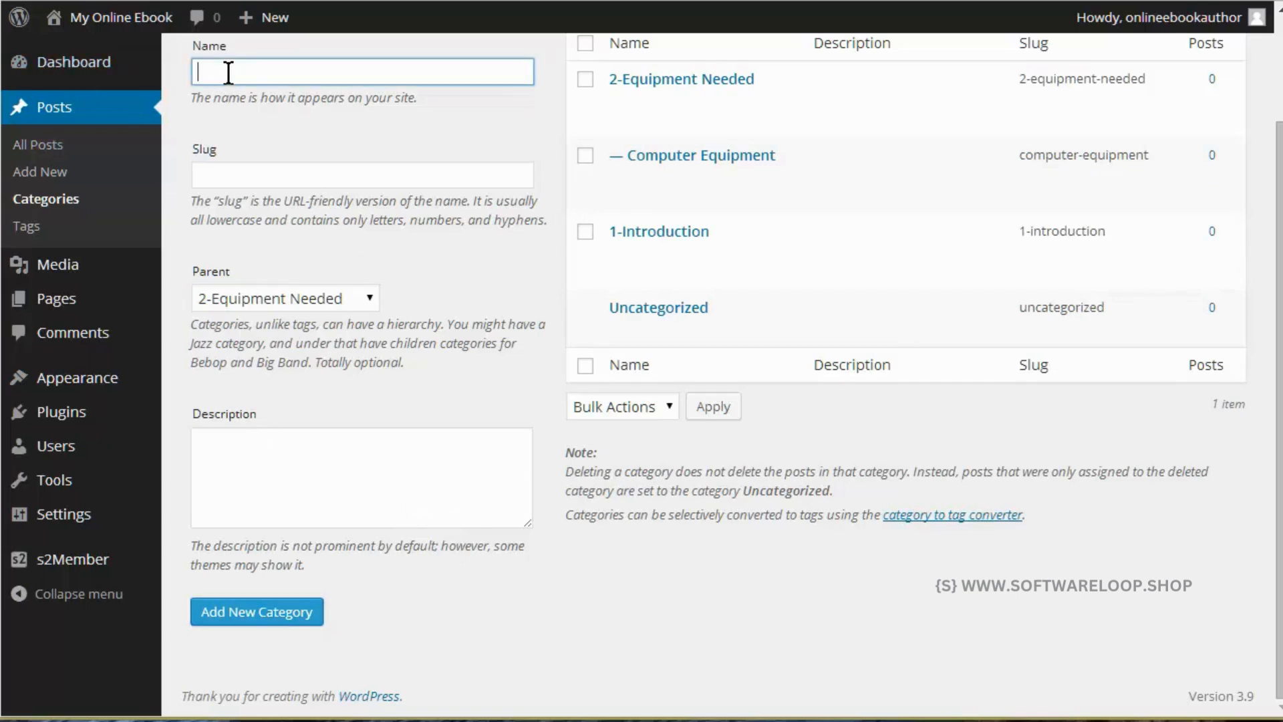
type("Communications")
left_click(262, 611)
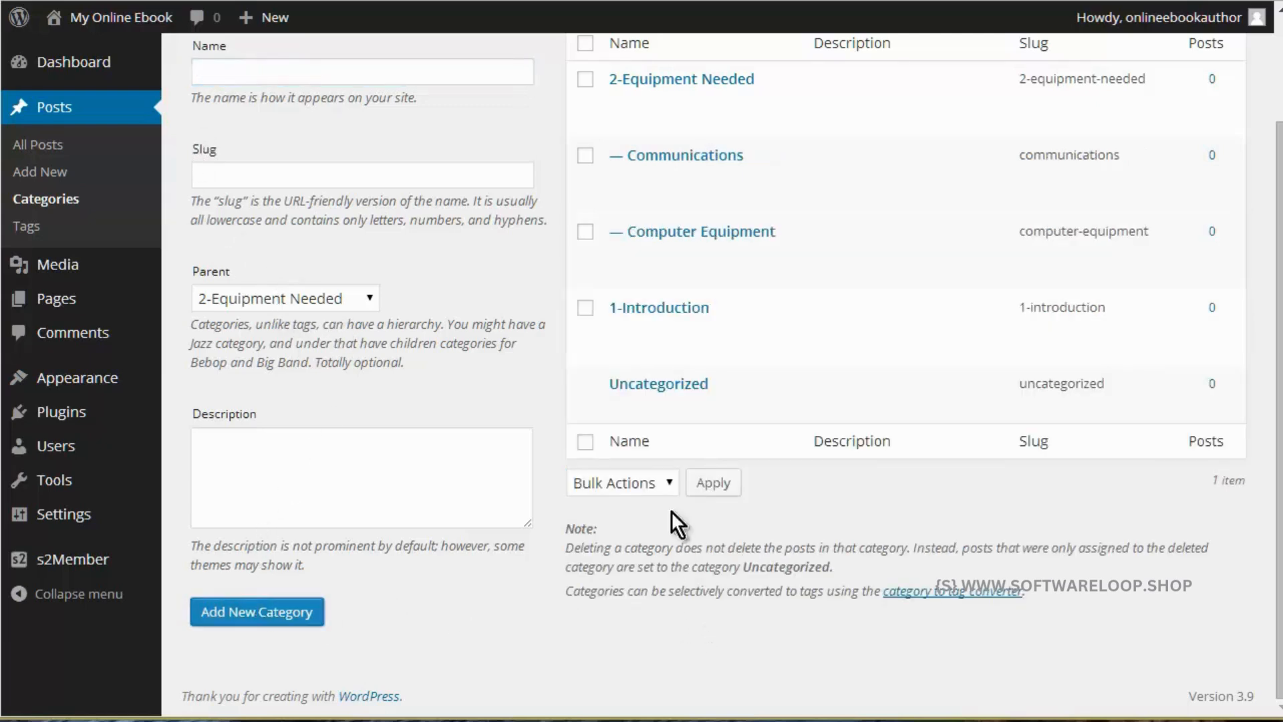
Step: Add a category named 3-Web Hosting with its parent set to None
left_click(238, 74)
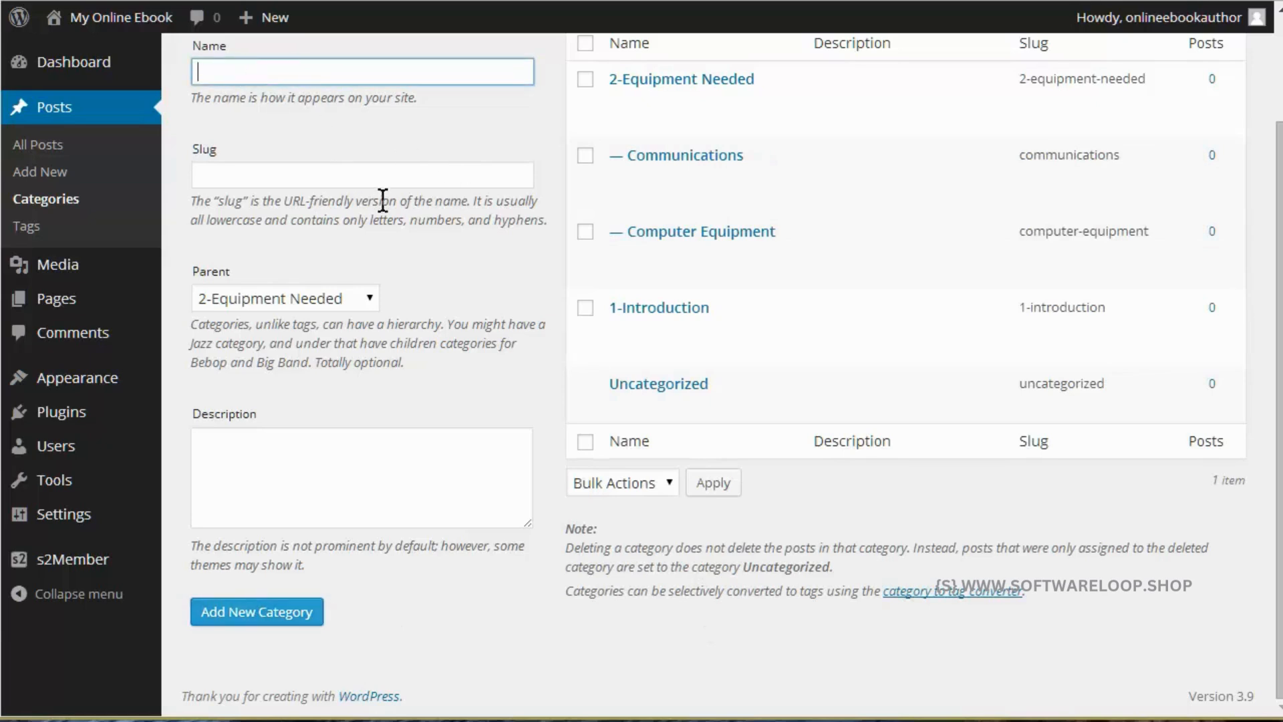
type("3-")
type("Web Hosting")
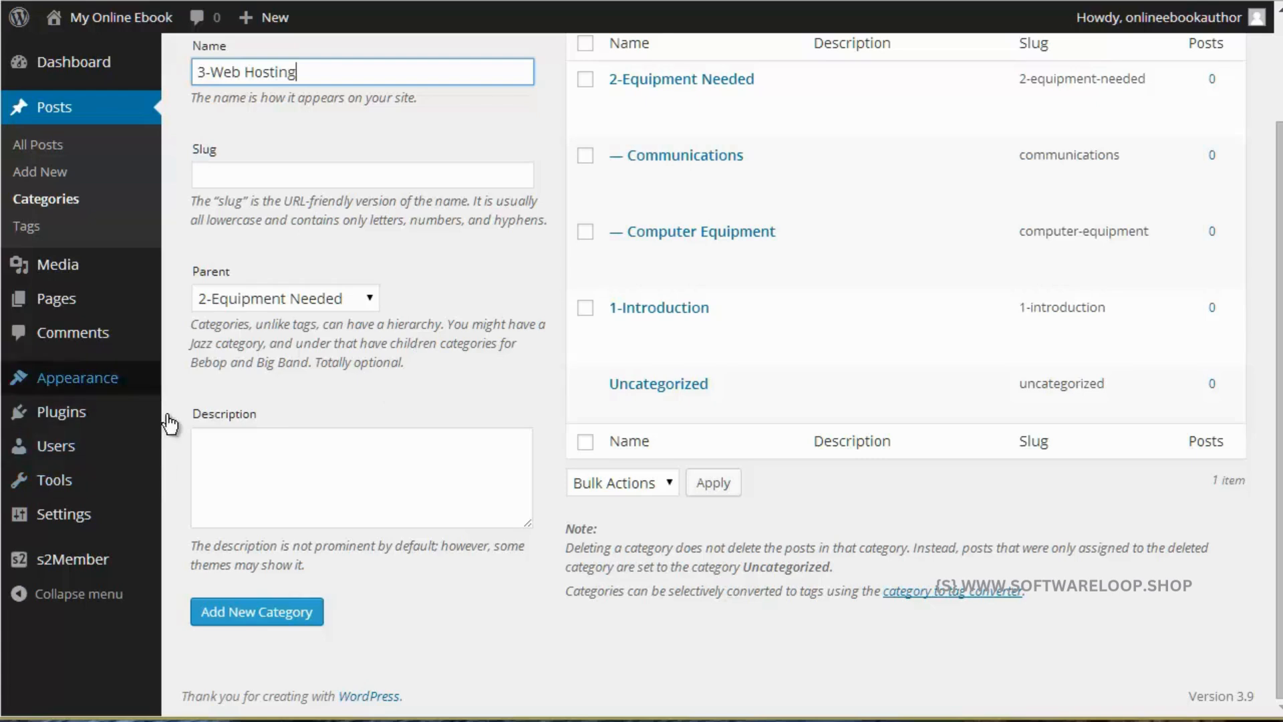
left_click(237, 303)
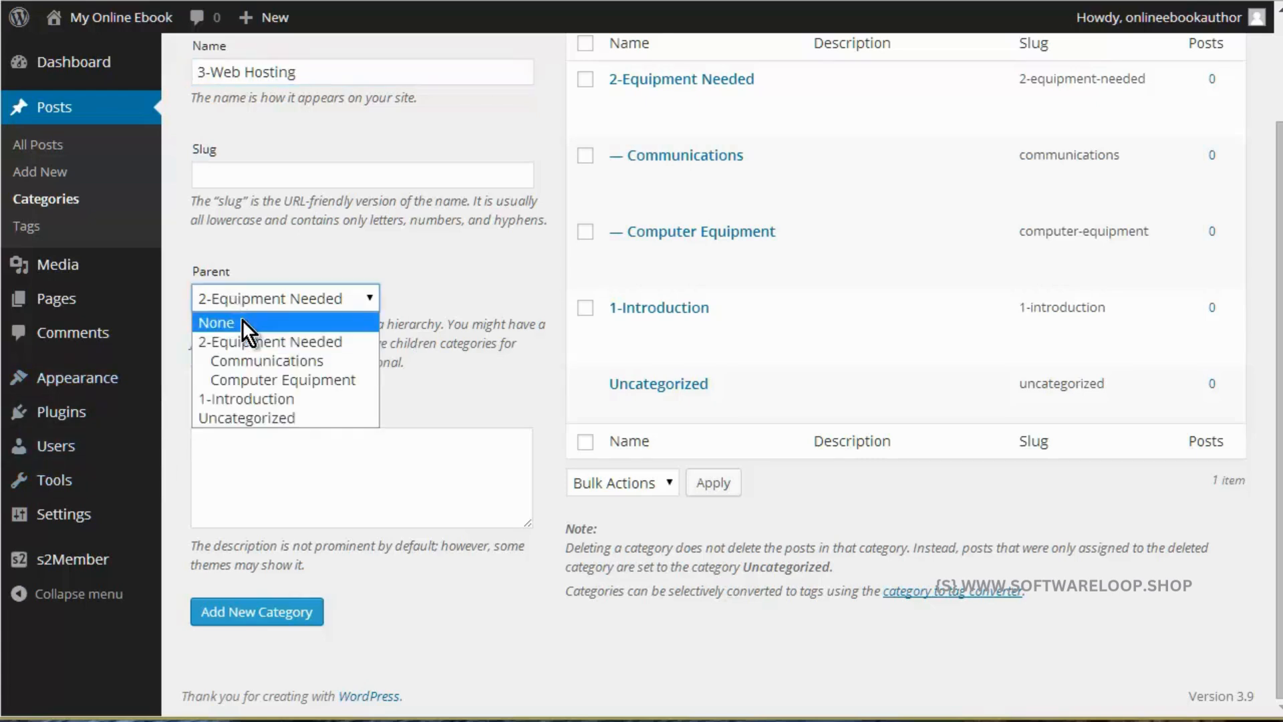
left_click(242, 320)
left_click(256, 613)
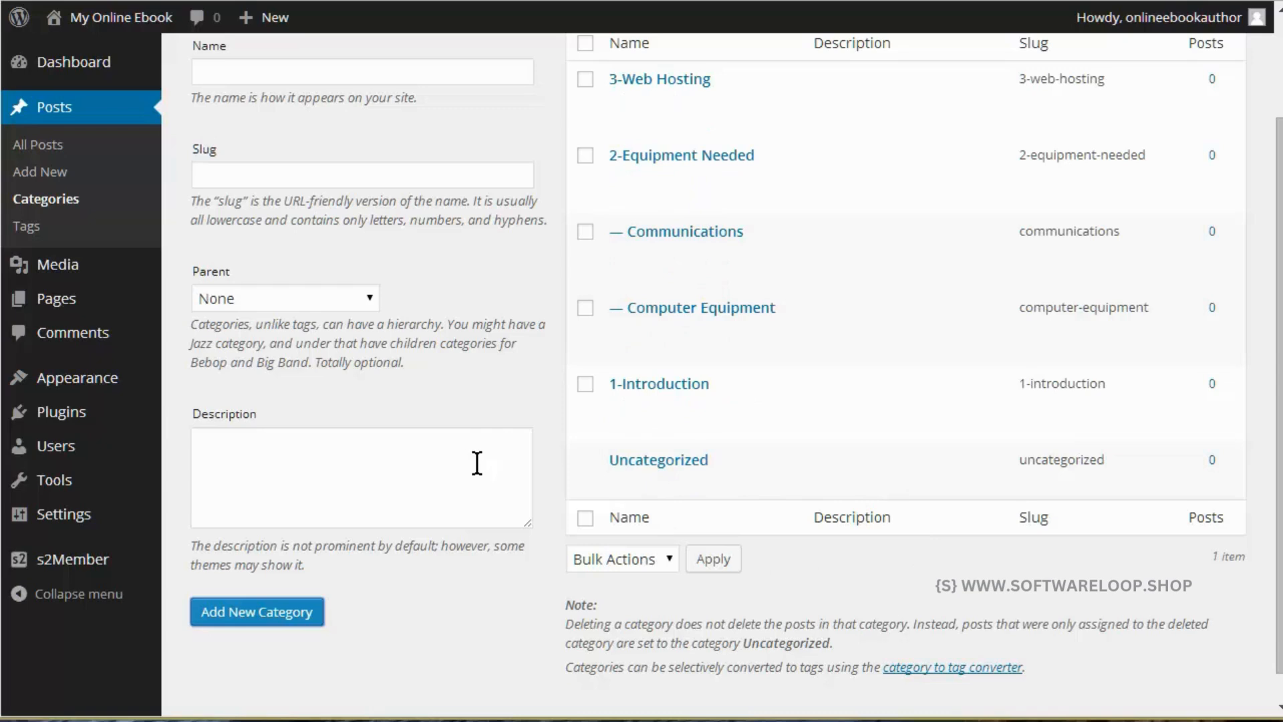
Step: Start a new post and assign it to the 1-Introduction category
left_click(31, 167)
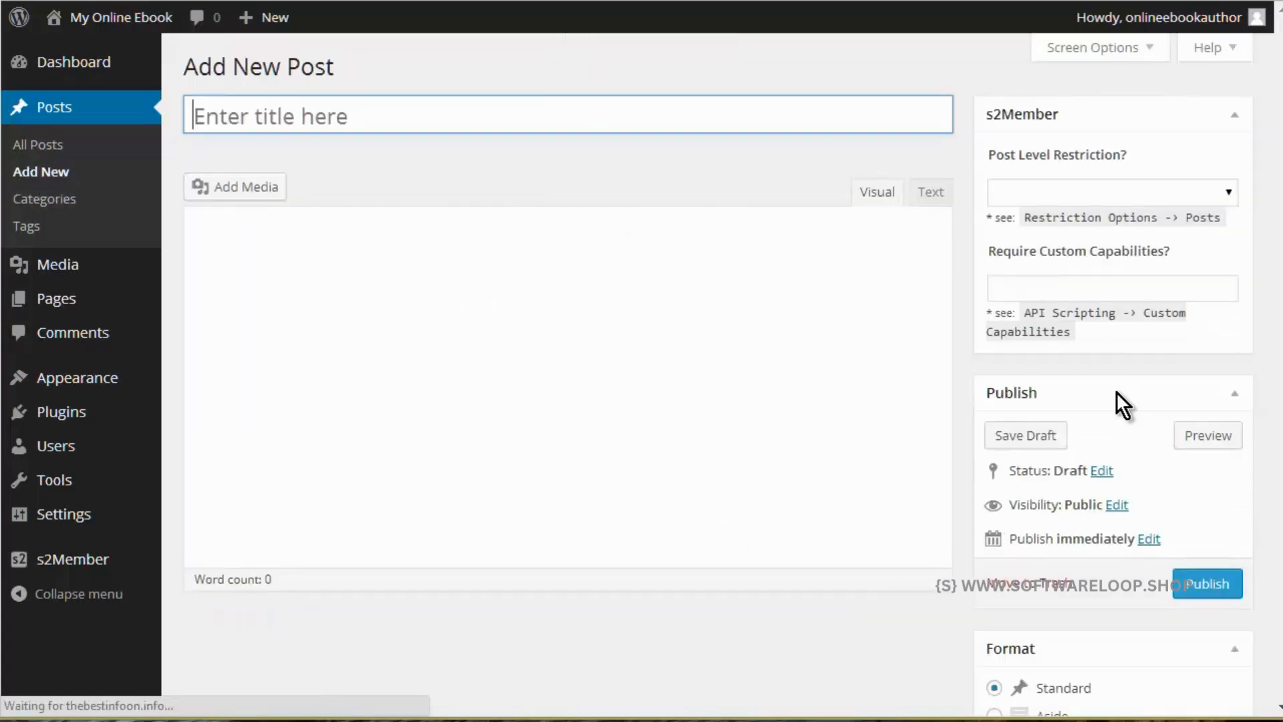
scroll(1116, 391, "down", 3)
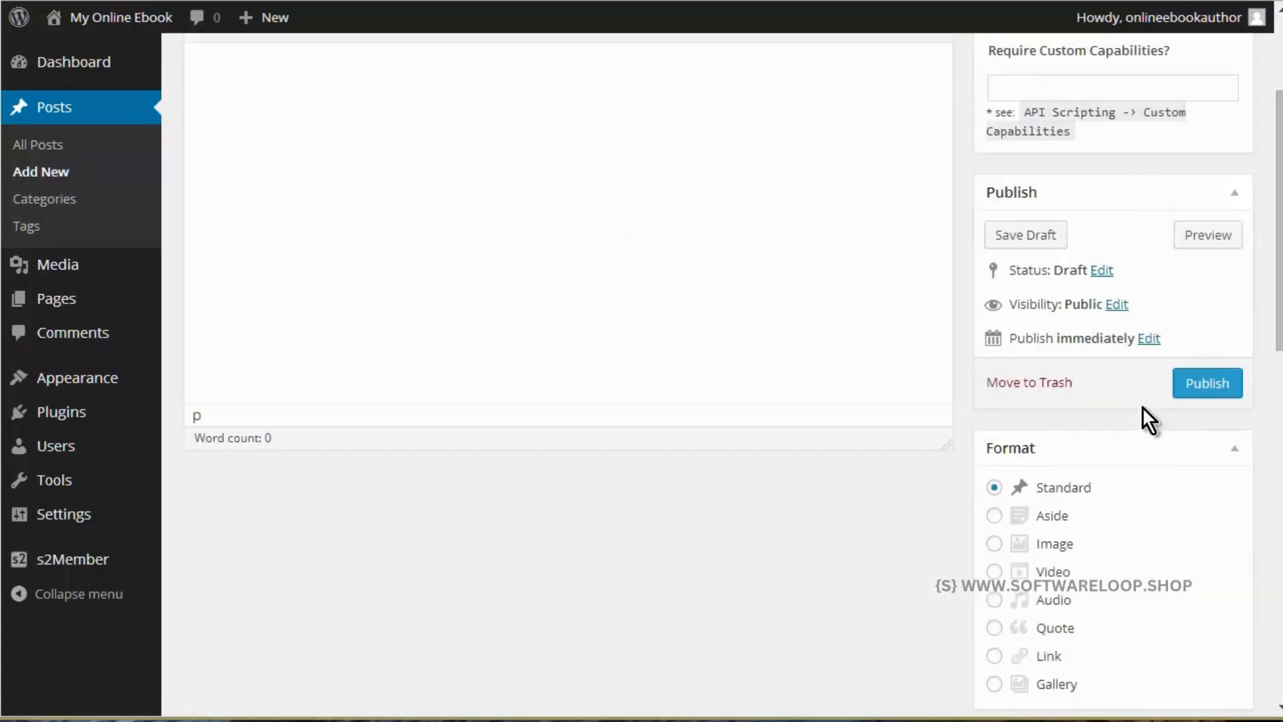
scroll(1160, 427, "down", 3)
scroll(1160, 417, "down", 5)
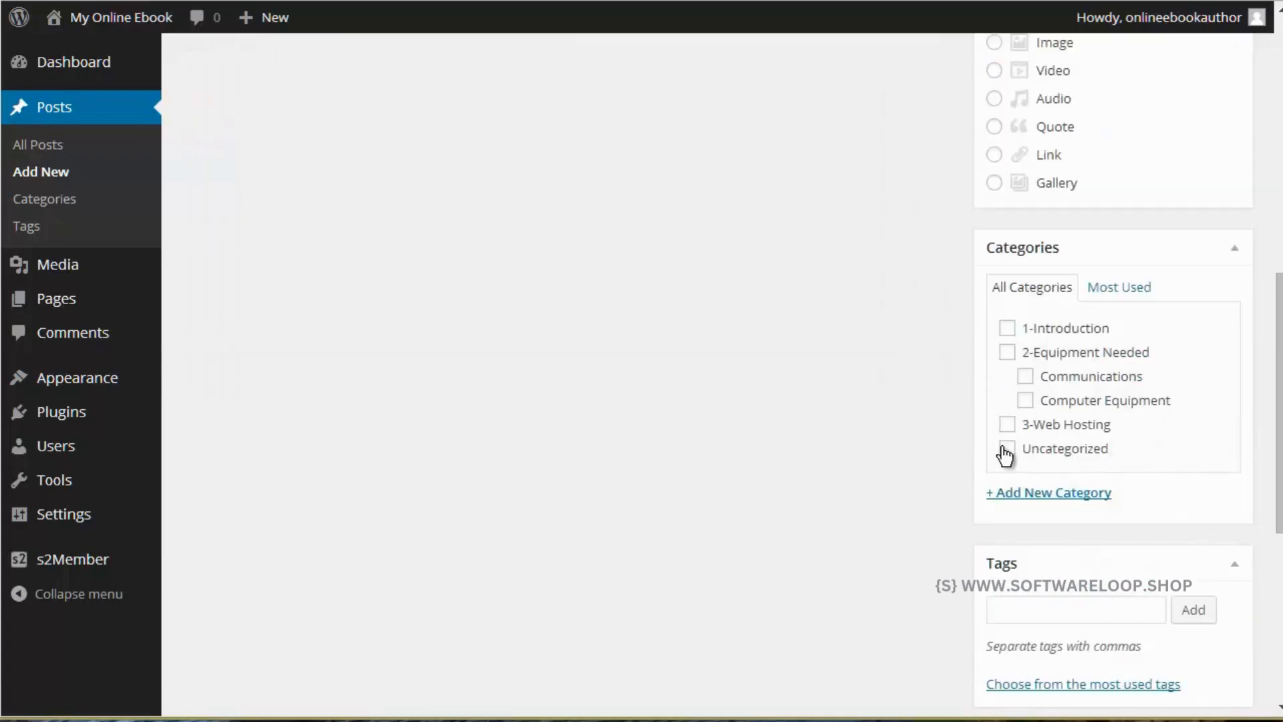
left_click(1007, 328)
scroll(911, 381, "up", 10)
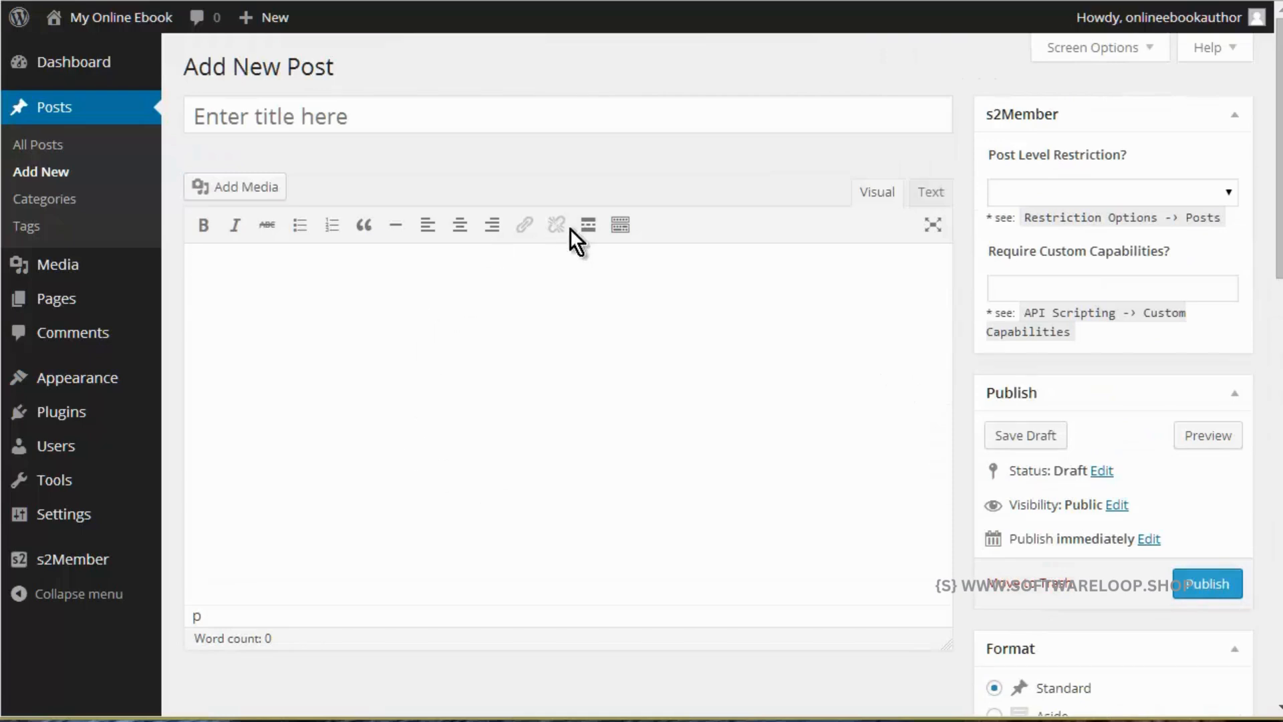
Step: Show the editor's second row of formatting tools and place the cursor in the empty post body
left_click(622, 228)
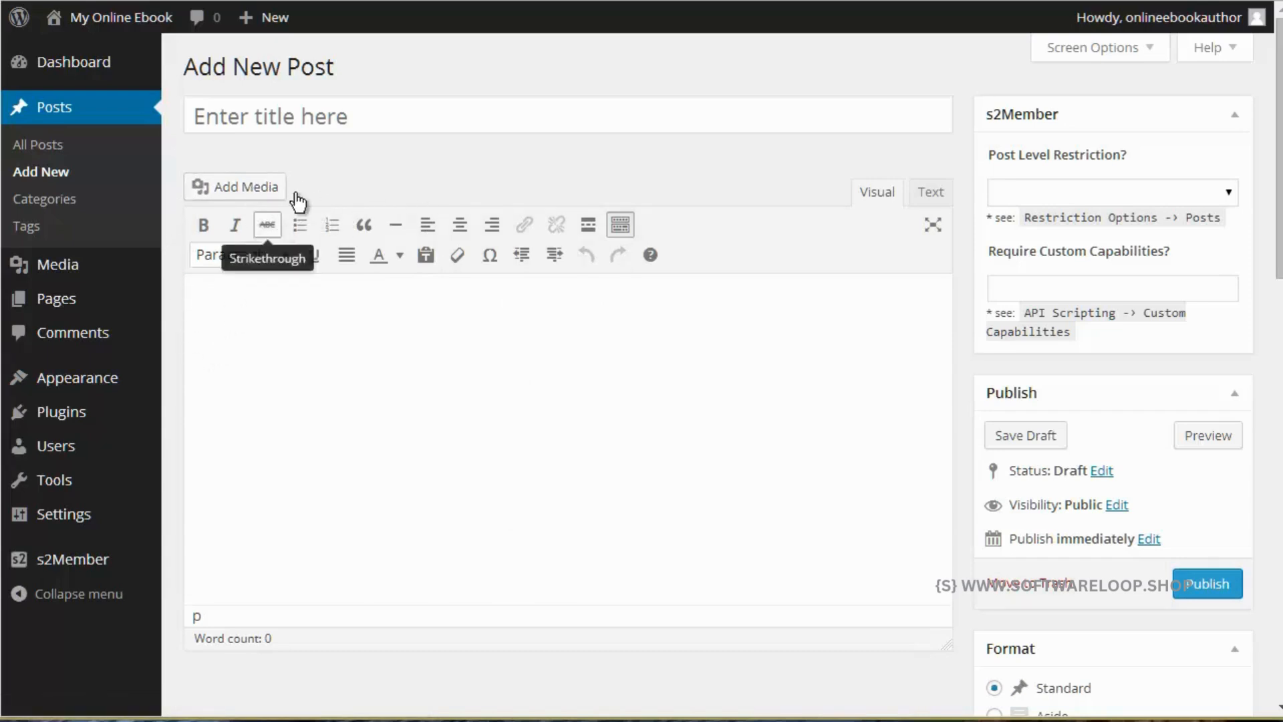
left_click(362, 396)
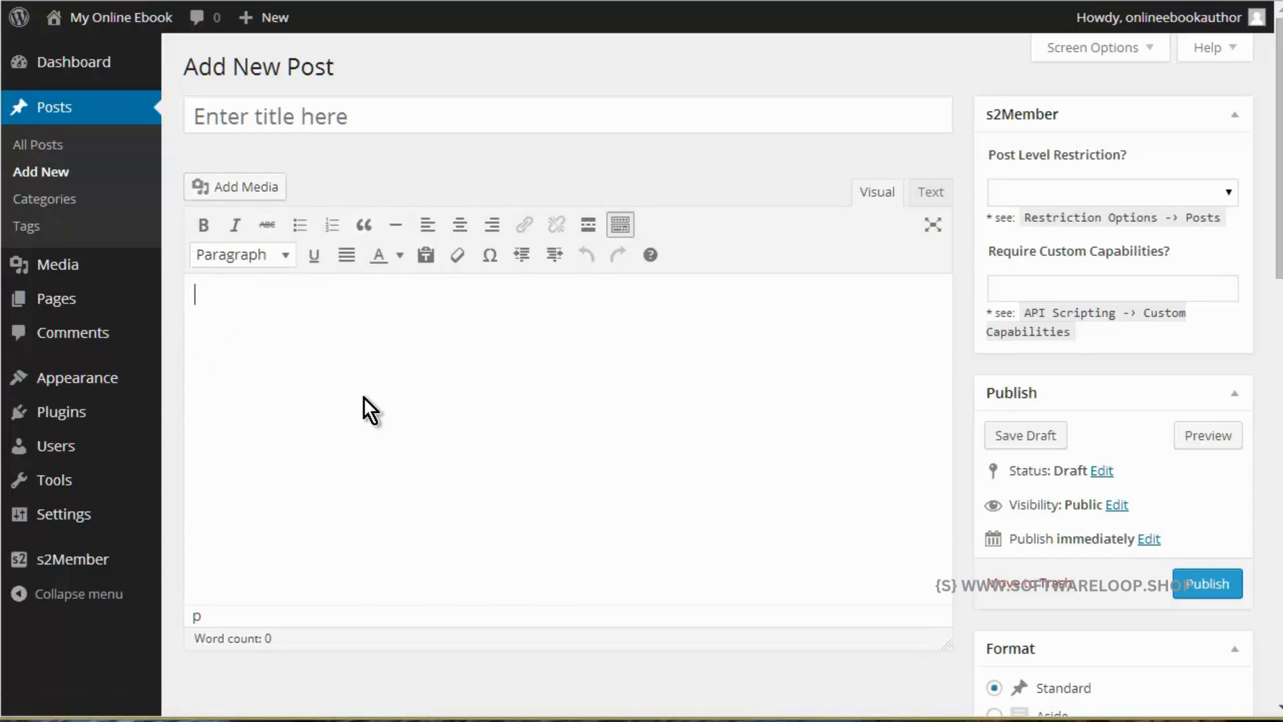
scroll(358, 367, "down", 2)
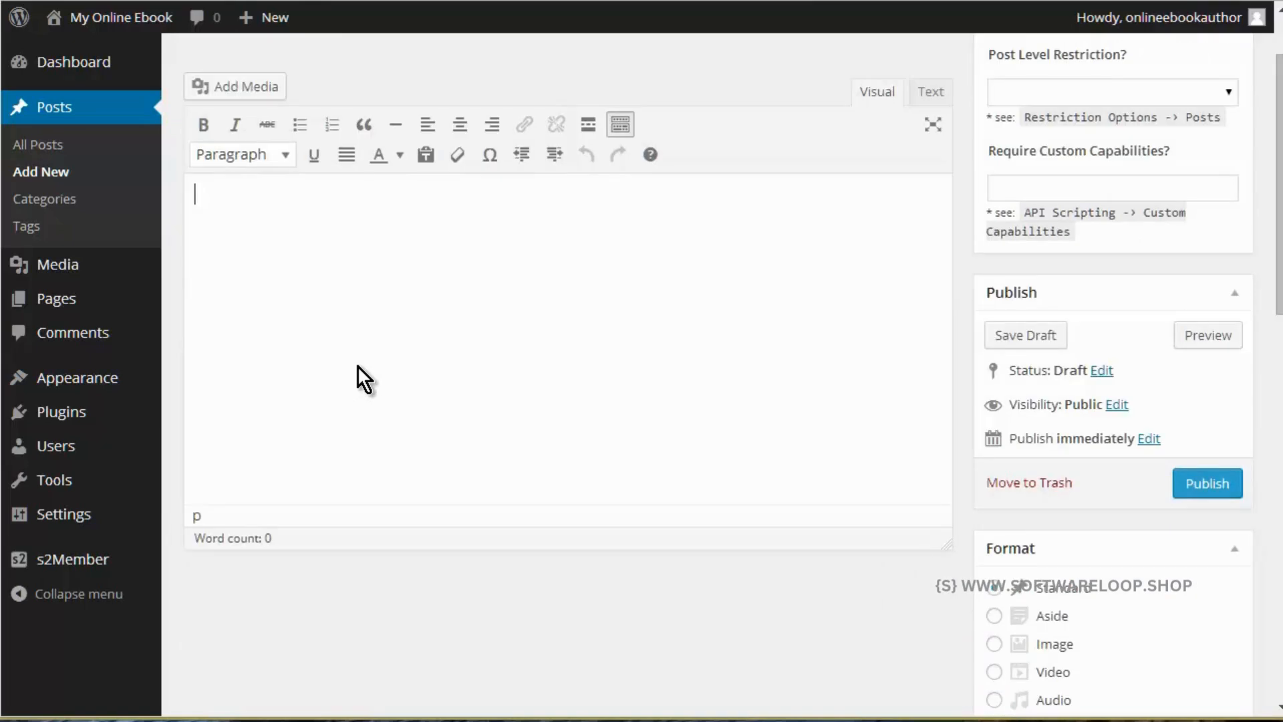
scroll(376, 339, "up", 1)
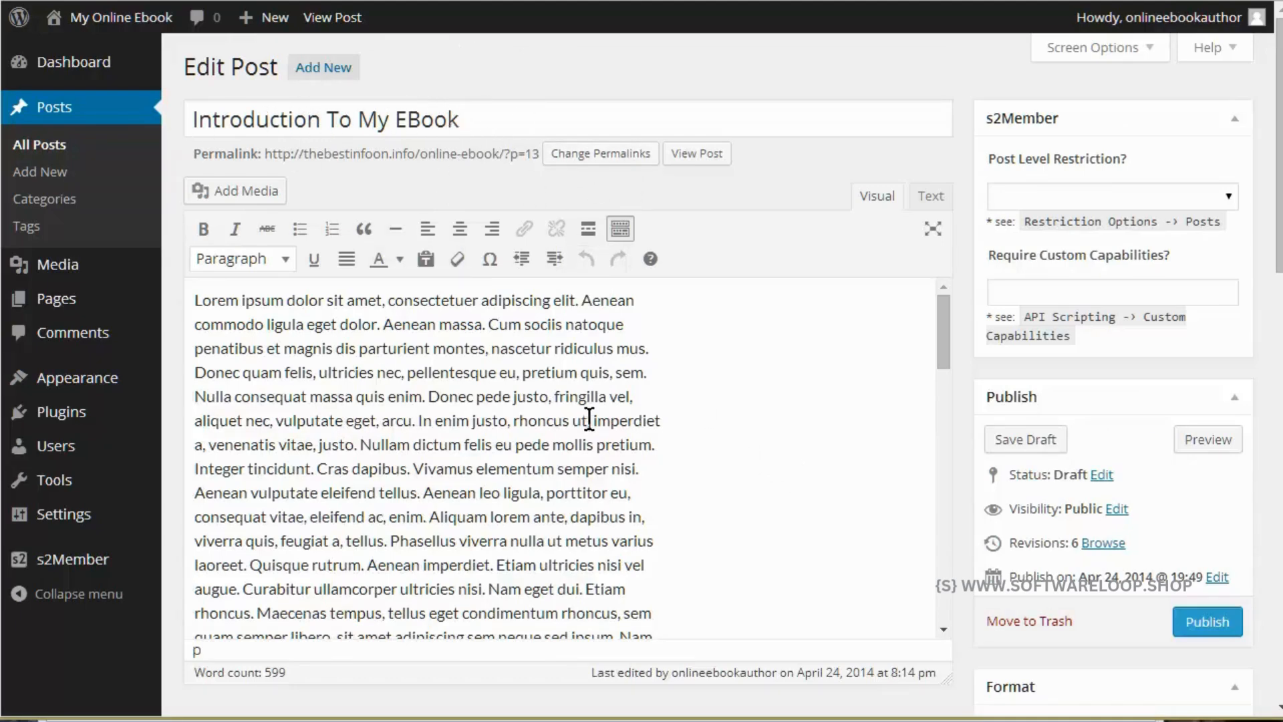
Step: Set the Introduction To My EBook post to be hidden on front, category, tag and author pages, in date archives, search results and feeds
scroll(574, 425, "down", 7)
scroll(478, 449, "down", 10)
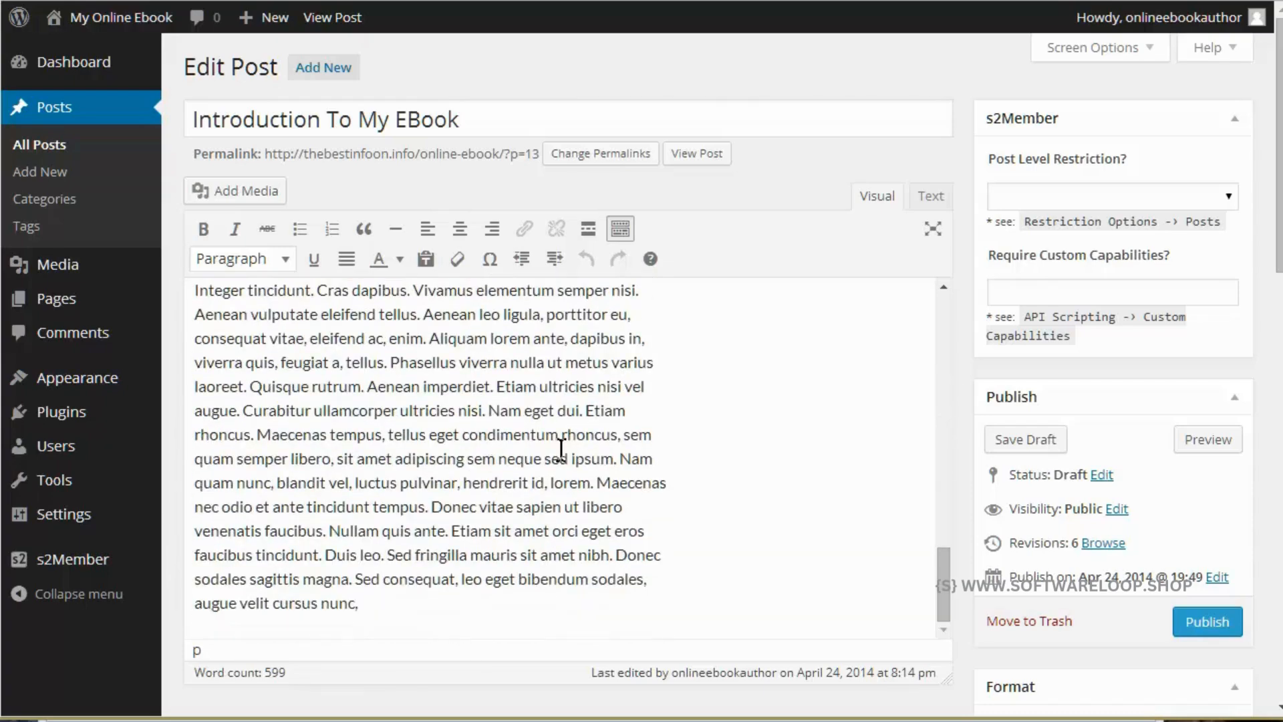
scroll(573, 453, "up", 15)
scroll(1260, 487, "down", 10)
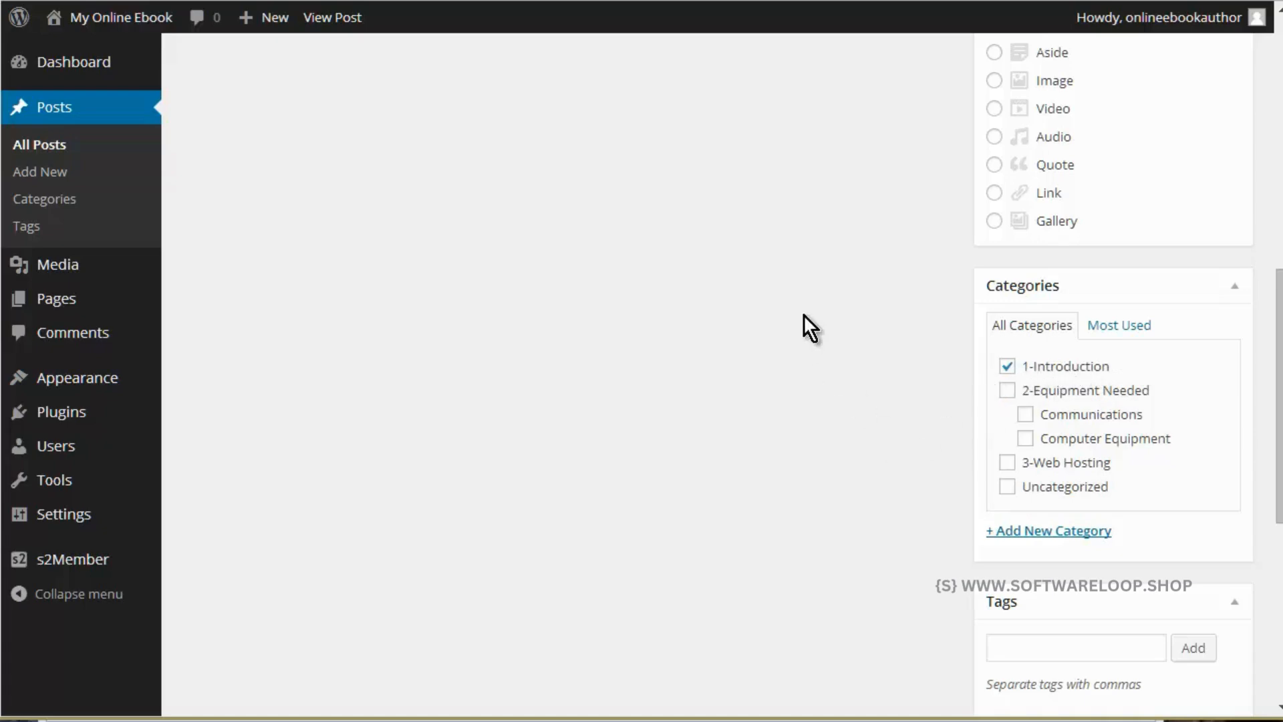
scroll(803, 314, "up", 6)
scroll(915, 508, "down", 10)
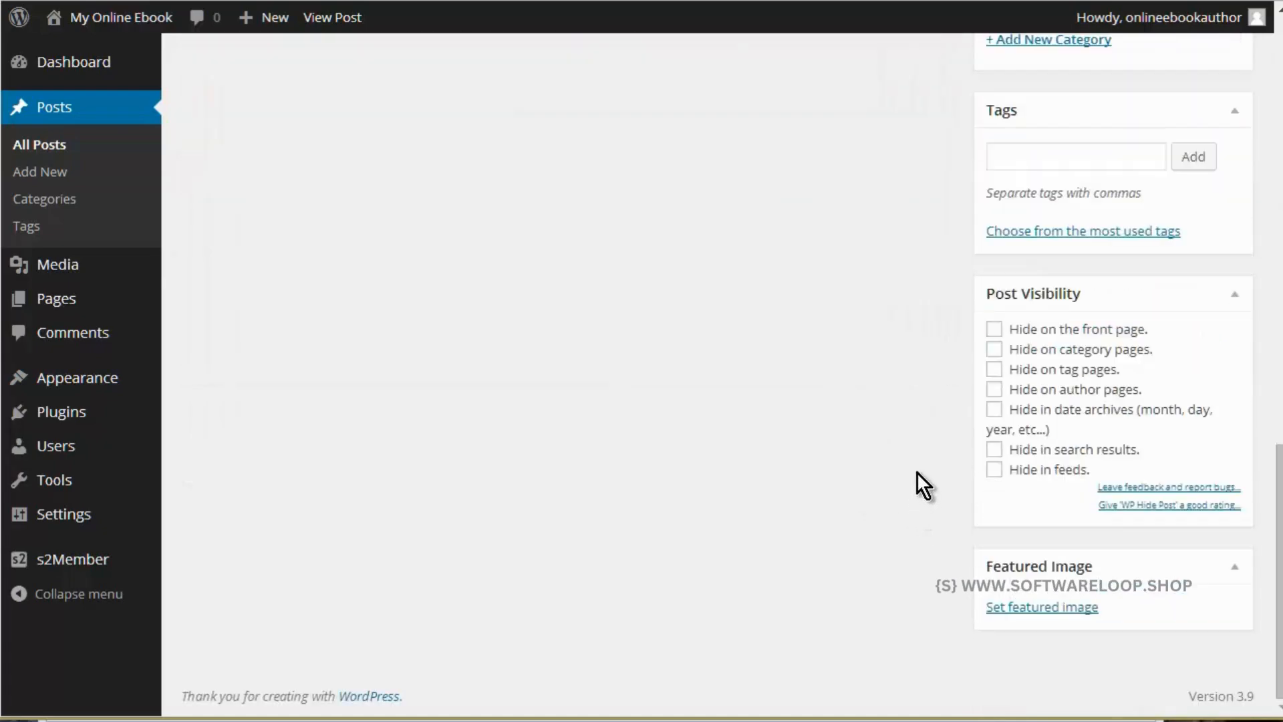
left_click(995, 329)
left_click(994, 349)
left_click(994, 369)
left_click(995, 389)
left_click(996, 411)
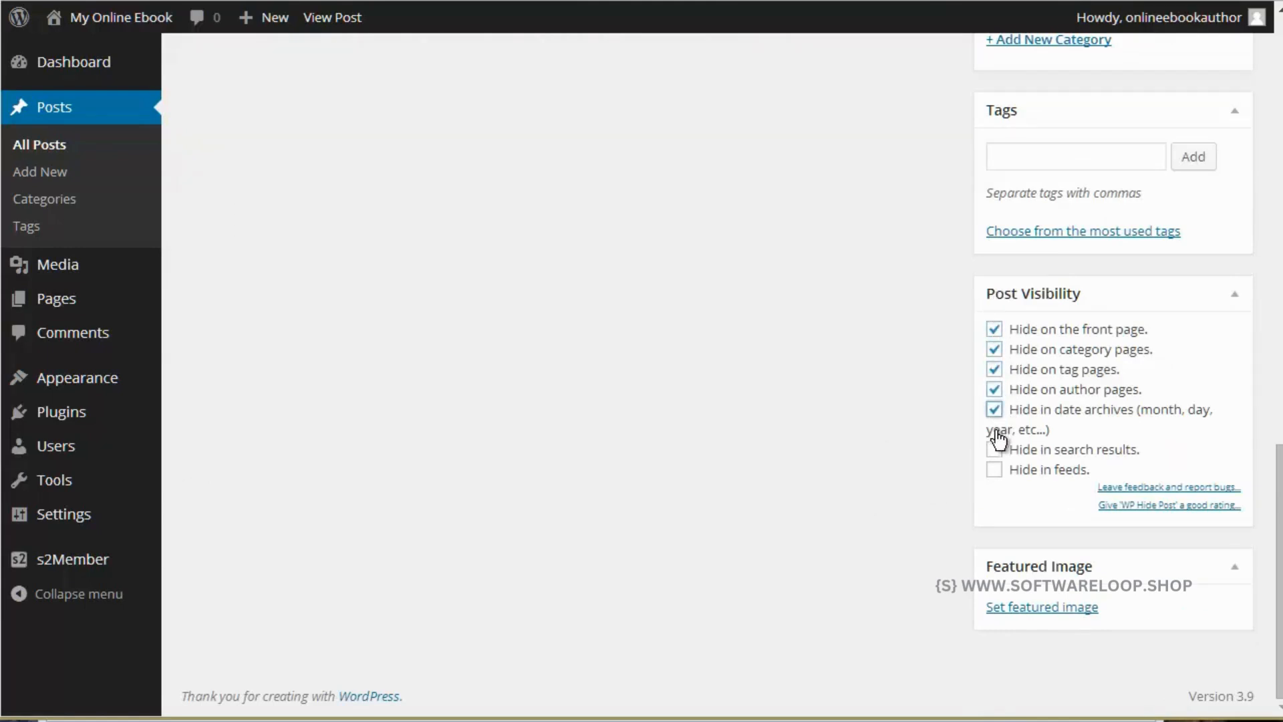
left_click(996, 450)
left_click(994, 471)
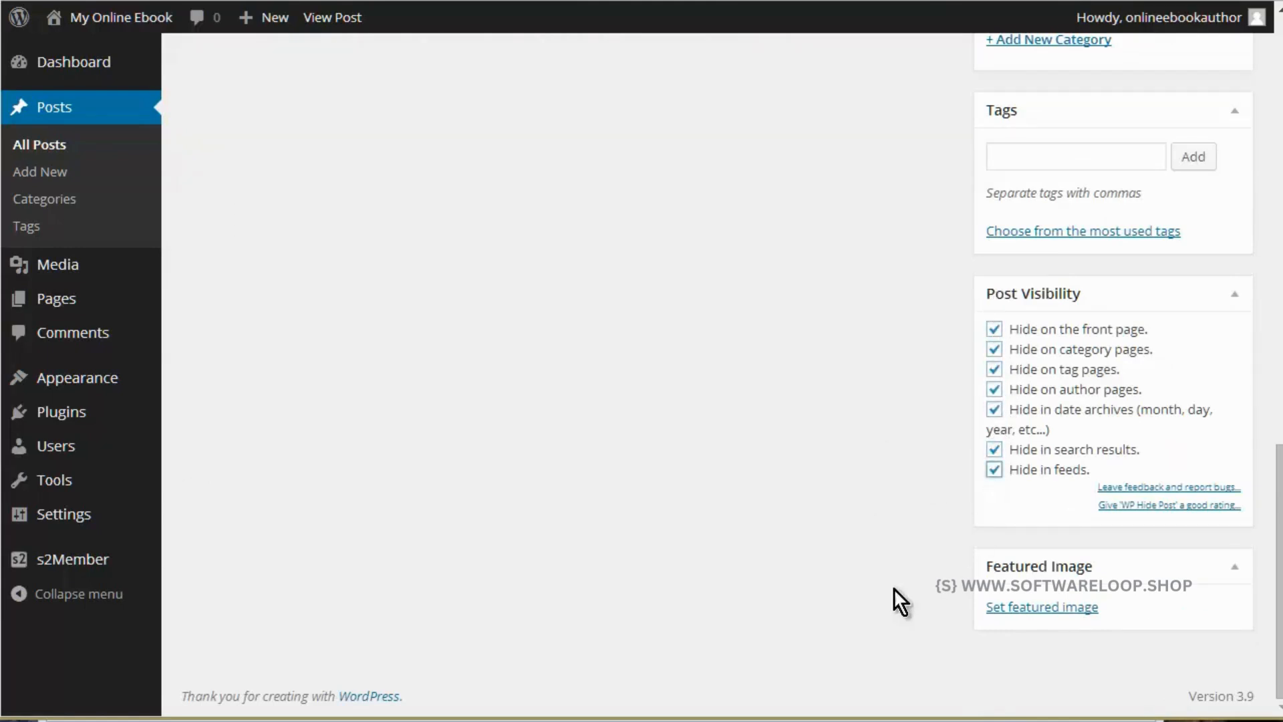
Step: Set the post's s2Member Post Level Restriction to Require Level #1 (or higher)
scroll(821, 528, "up", 15)
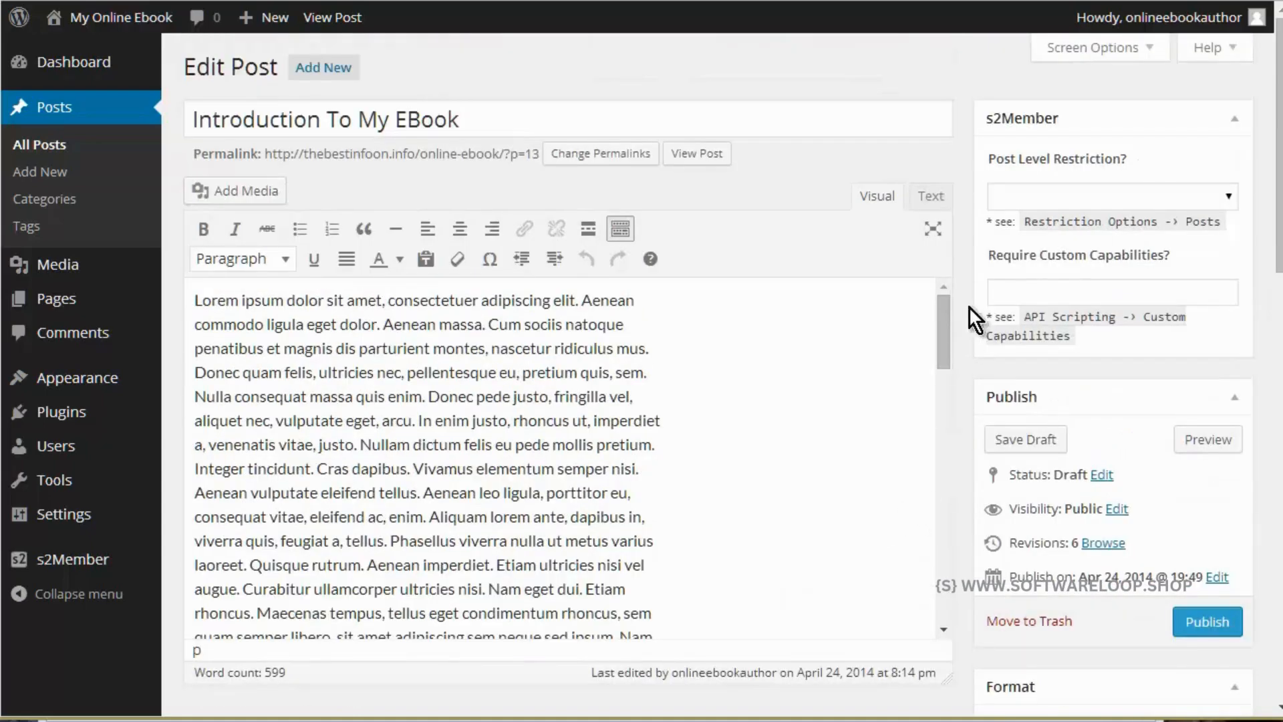
left_click(1230, 197)
key("Escape")
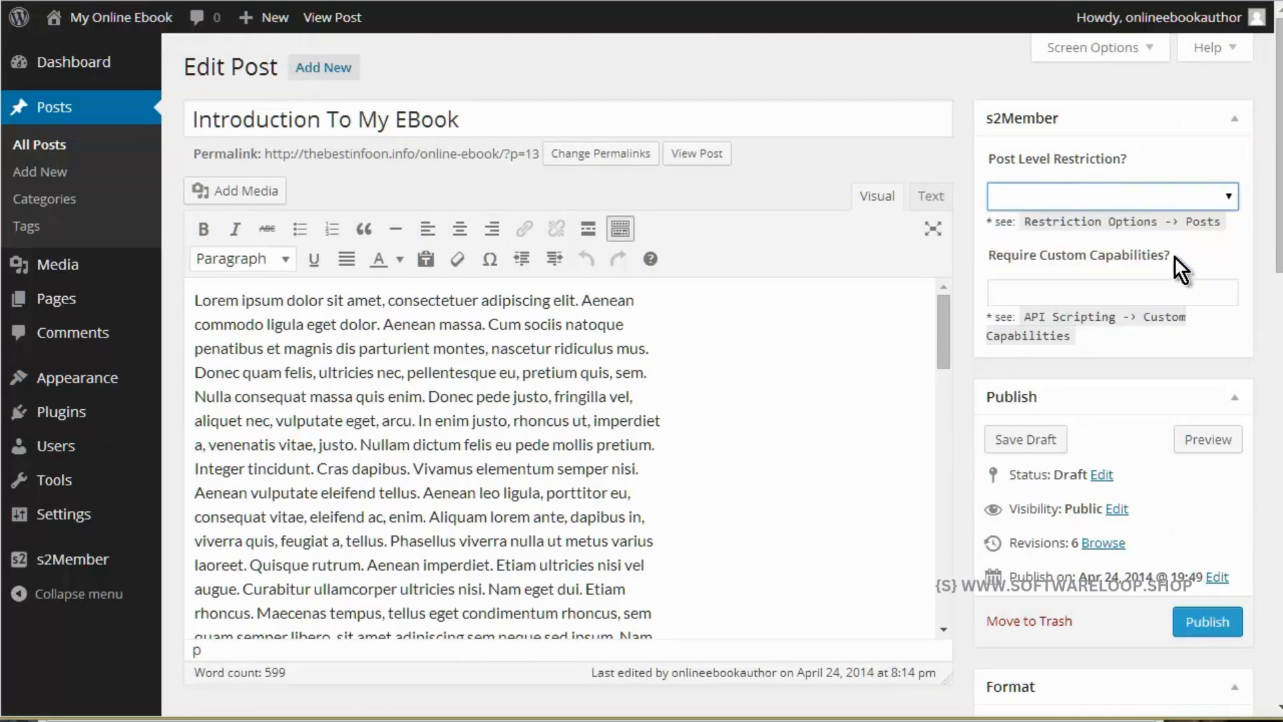
left_click(1012, 88)
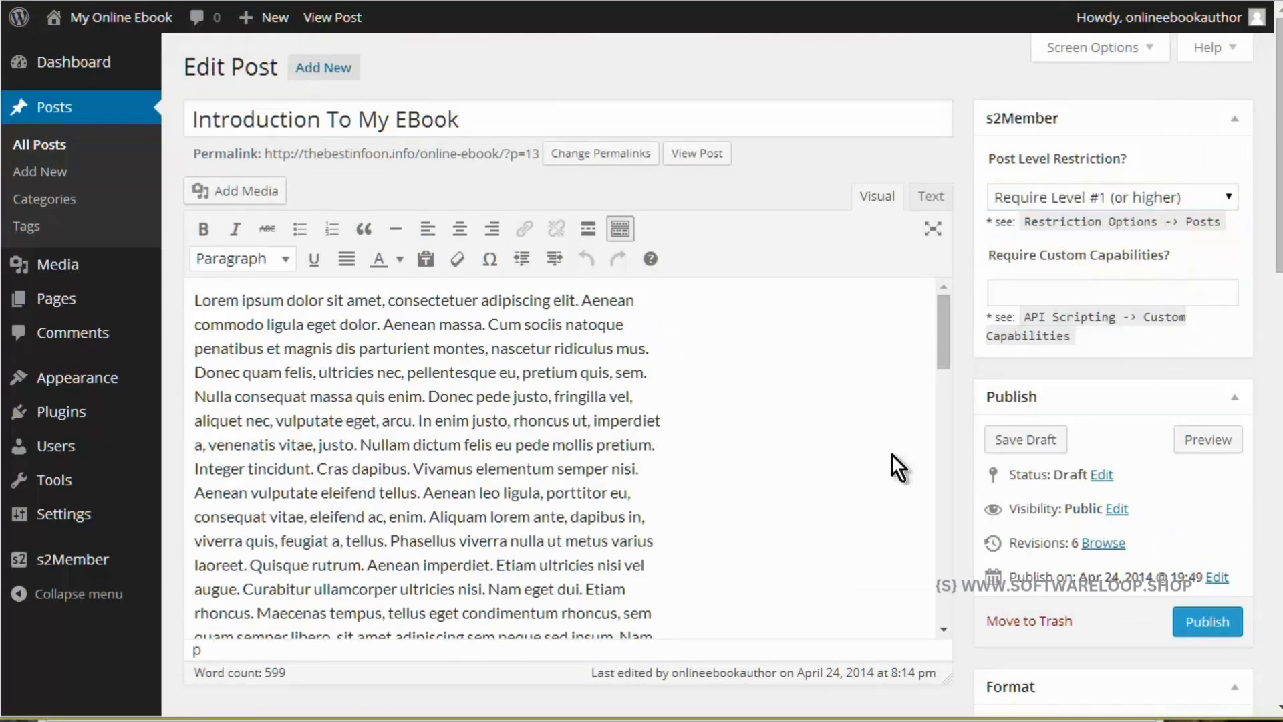
scroll(588, 421, "down", 3)
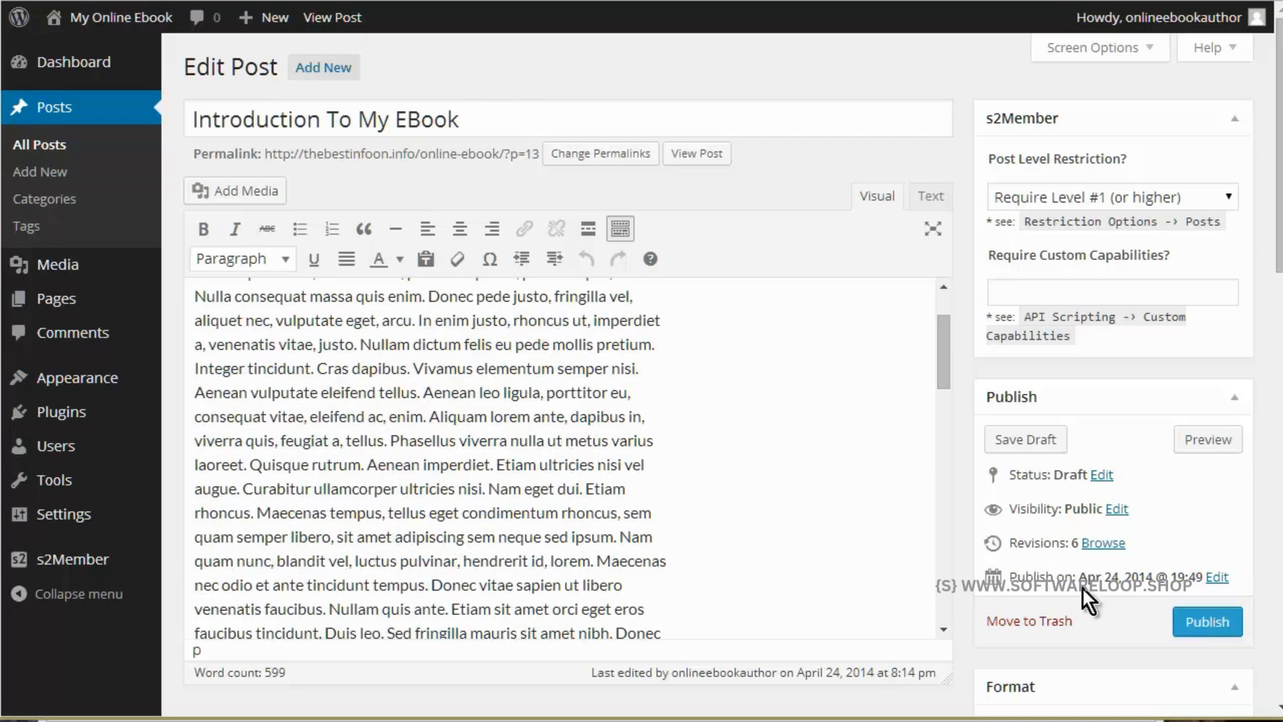
Step: Publish the Introduction To My EBook post and open its live page
left_click(1197, 620)
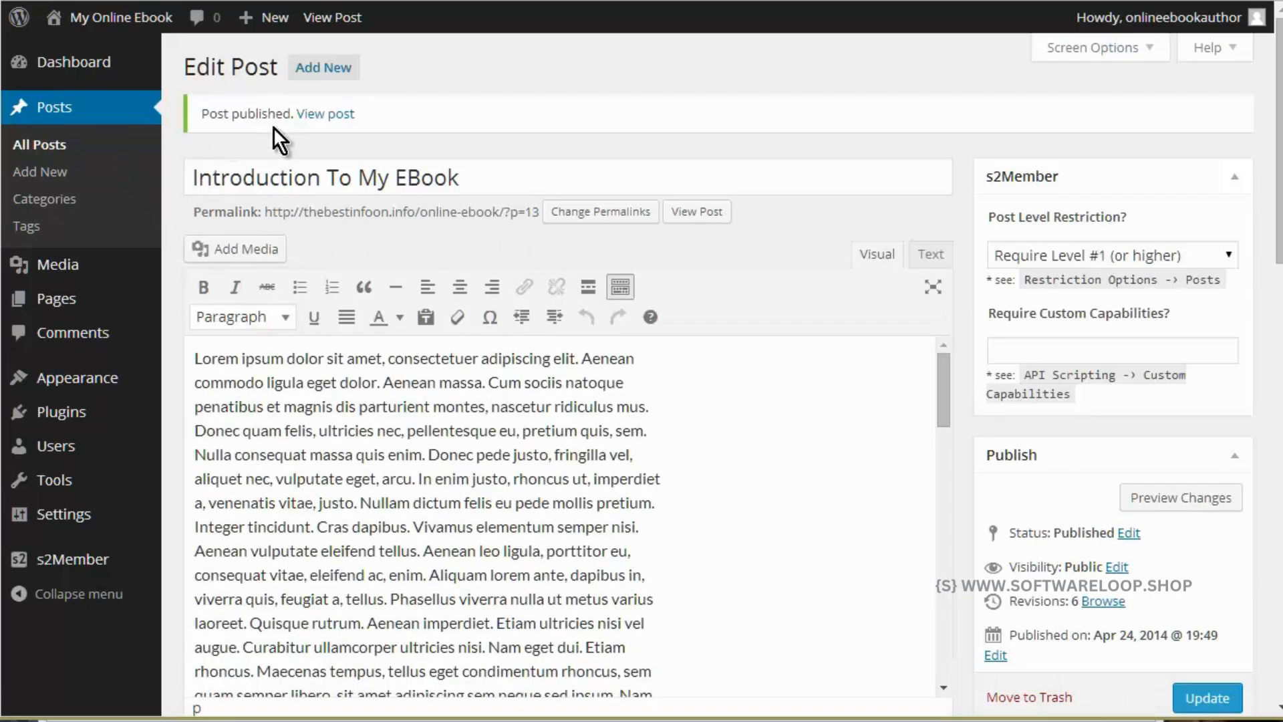
left_click(330, 113)
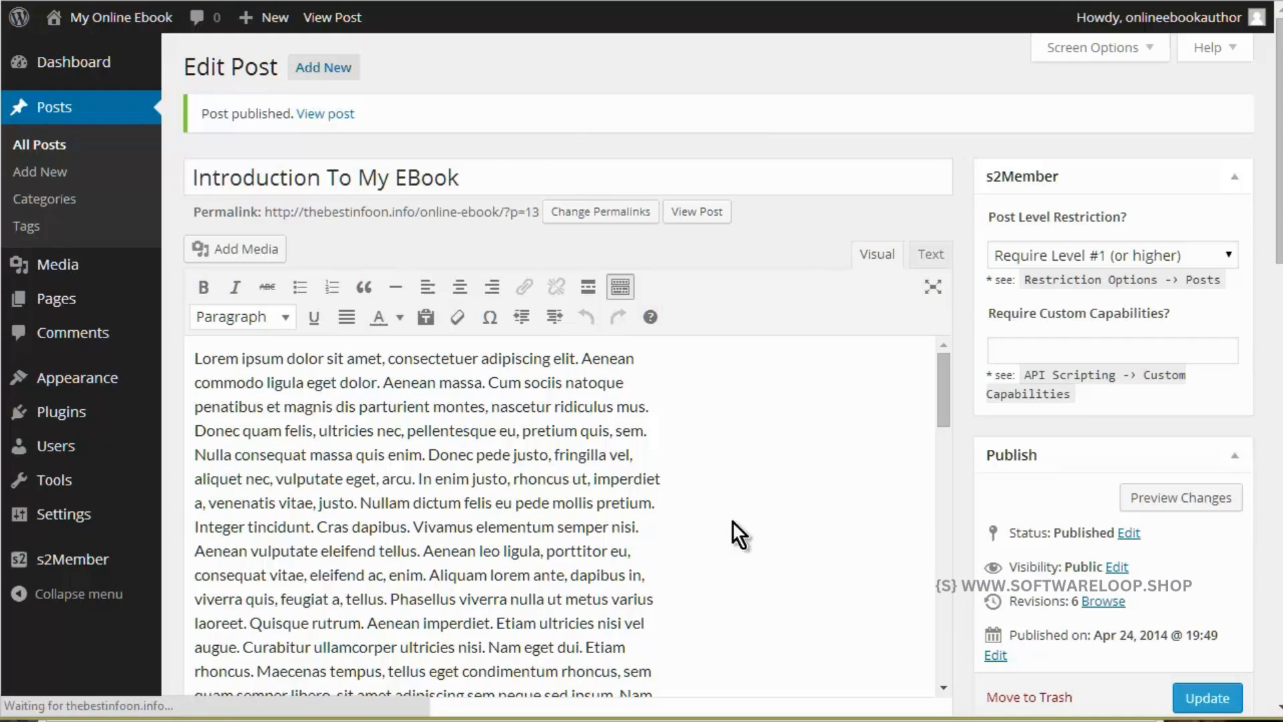
Step: Look through the full length of the published introduction post on the site
scroll(602, 414, "down", 9)
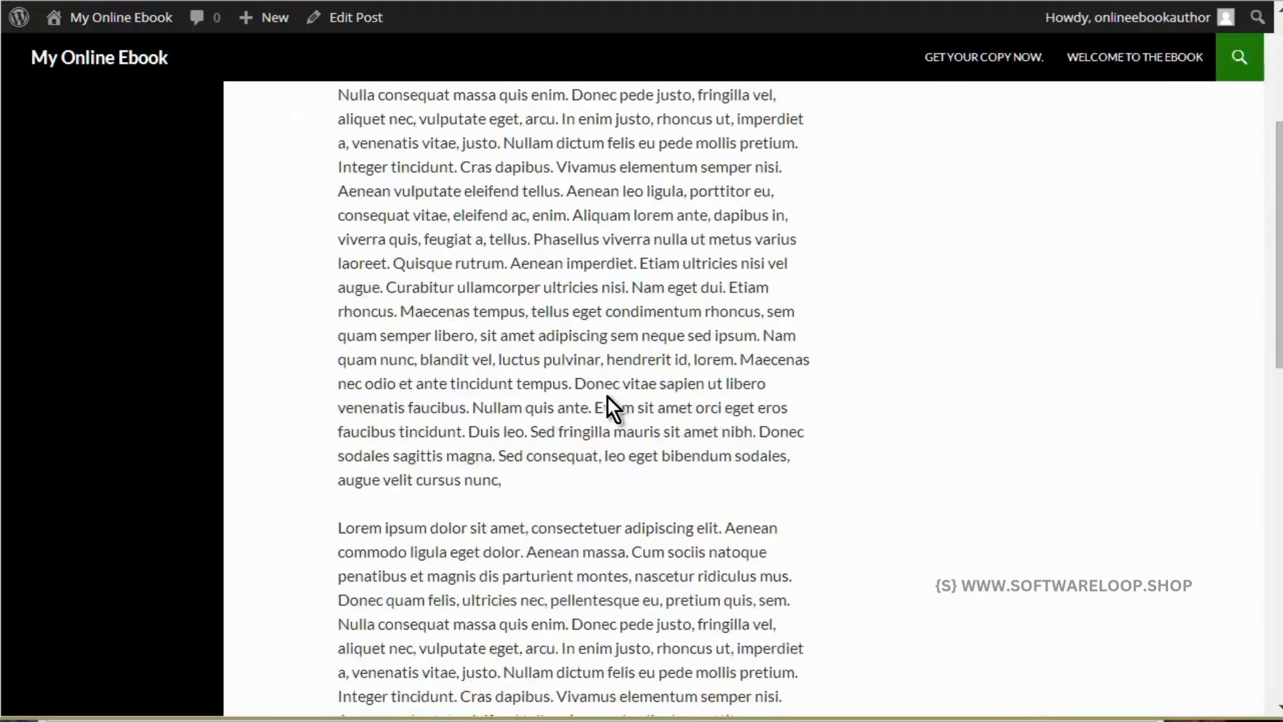
scroll(596, 310, "down", 7)
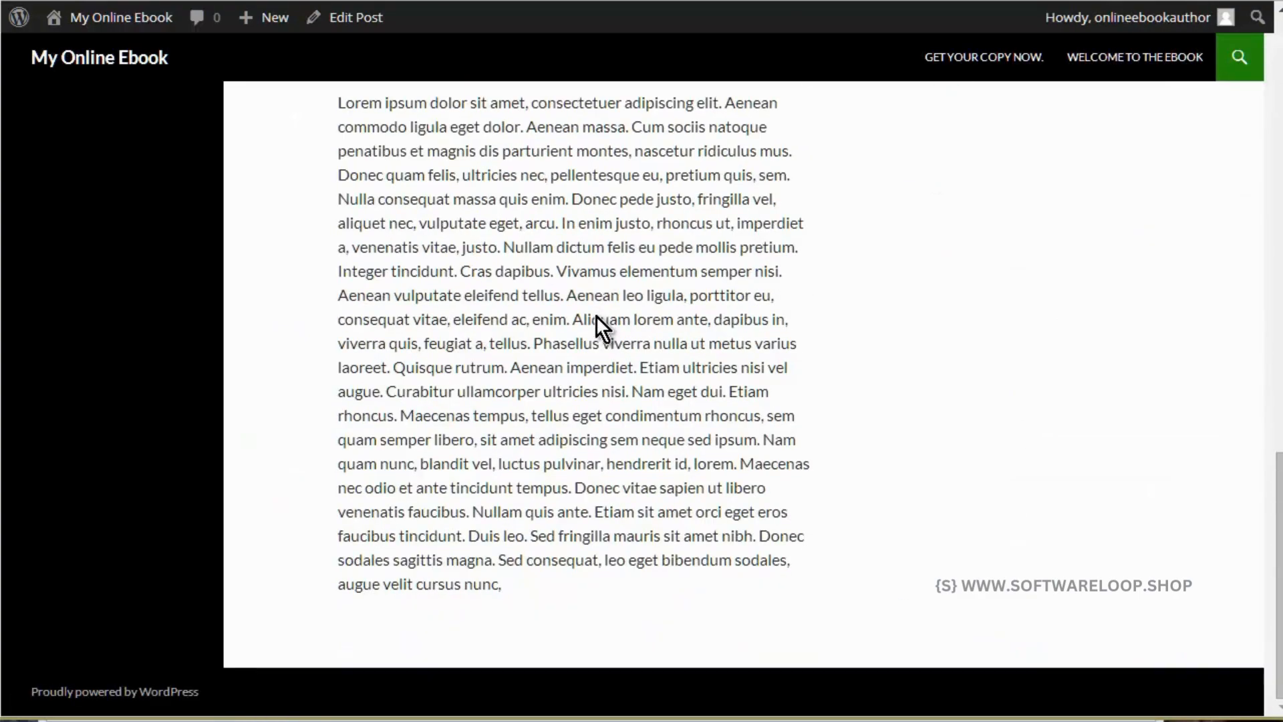
scroll(588, 337, "up", 11)
scroll(596, 383, "up", 2)
scroll(604, 410, "down", 6)
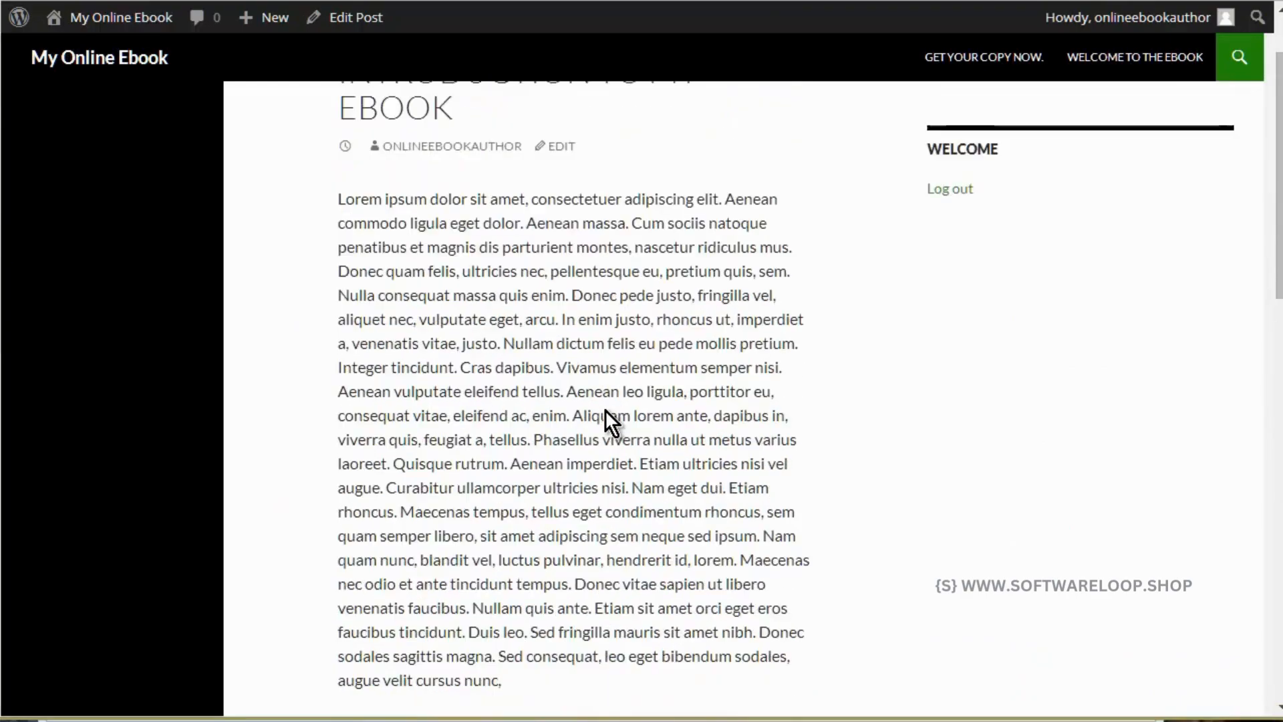
scroll(607, 390, "up", 6)
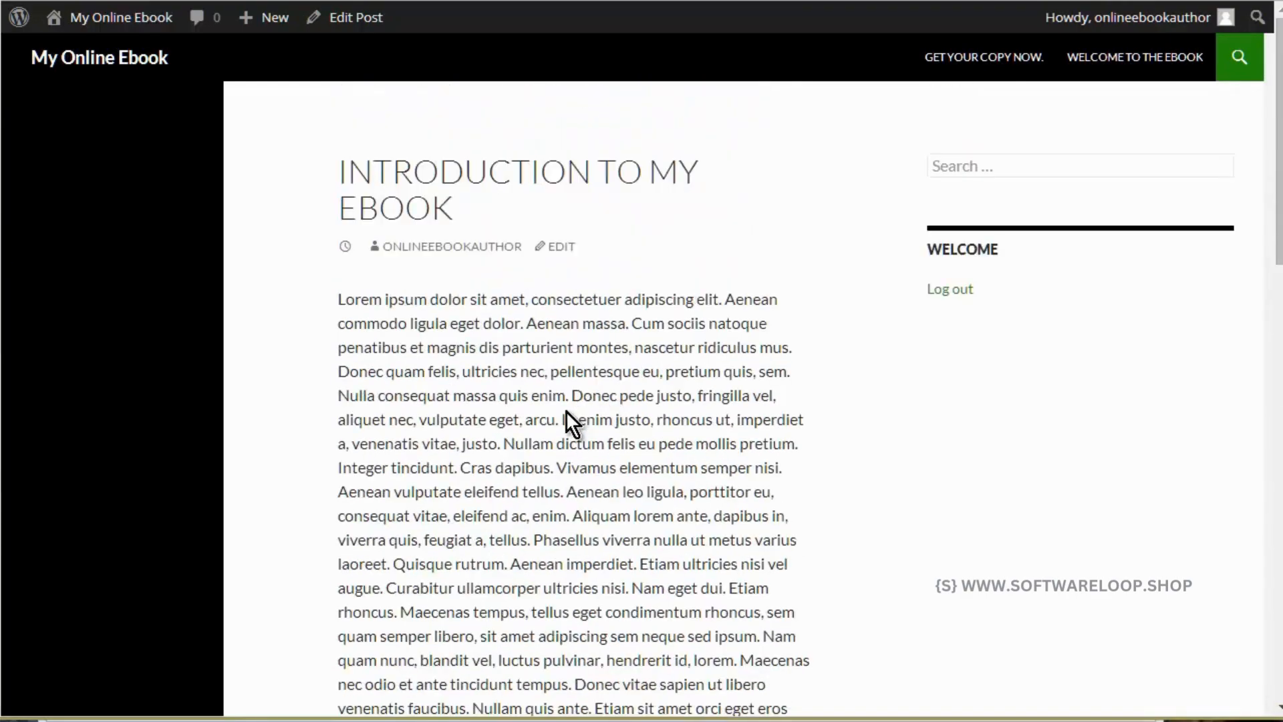
scroll(501, 575, "down", 2)
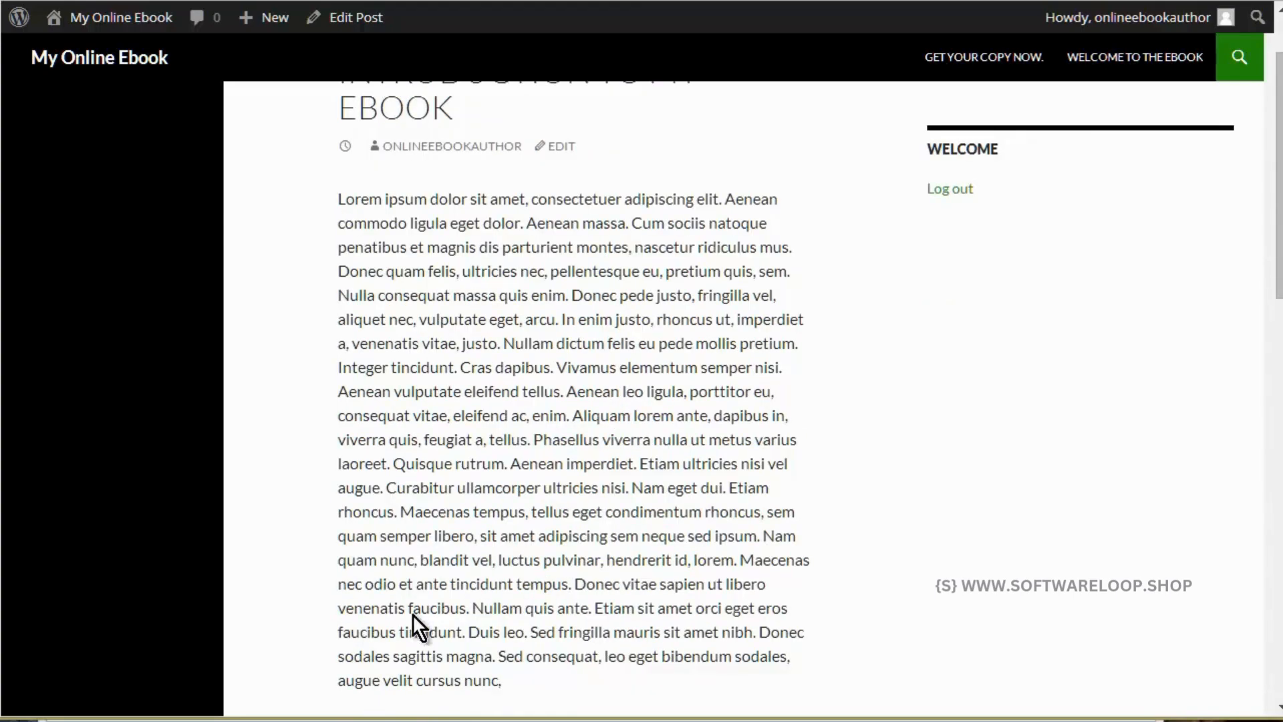
scroll(516, 592, "down", 4)
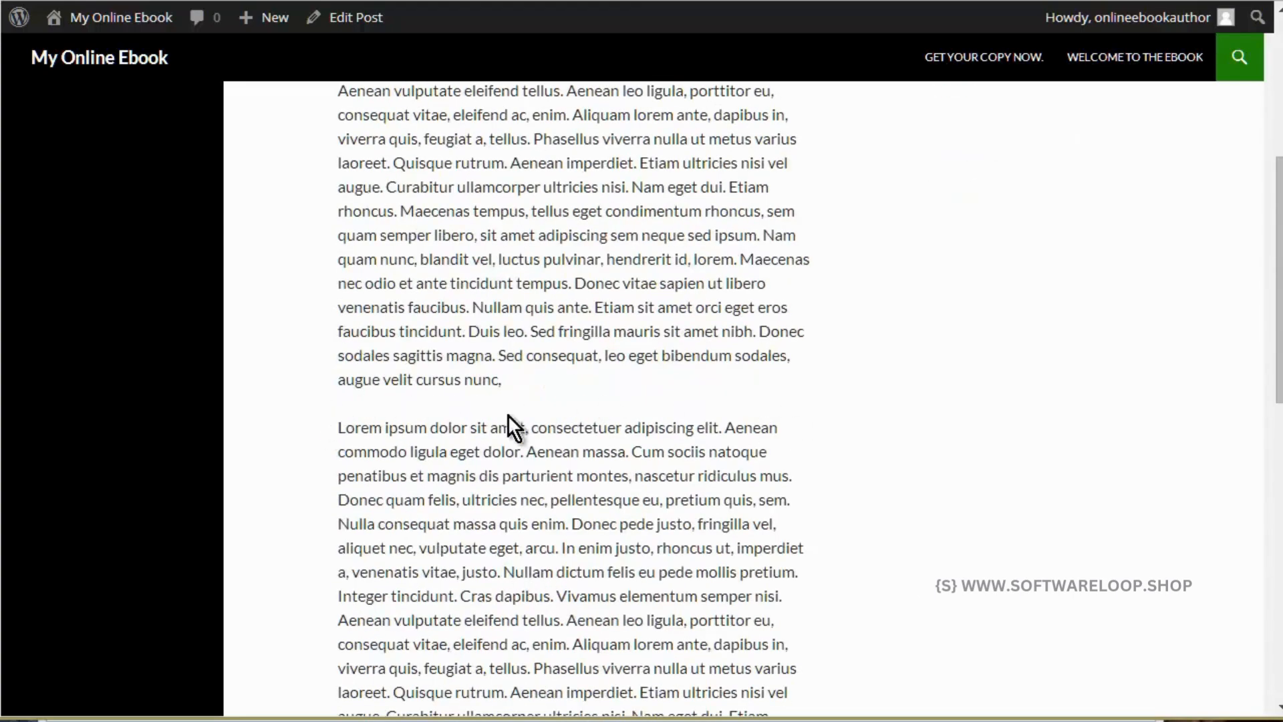
scroll(654, 464, "up", 1)
scroll(605, 473, "down", 5)
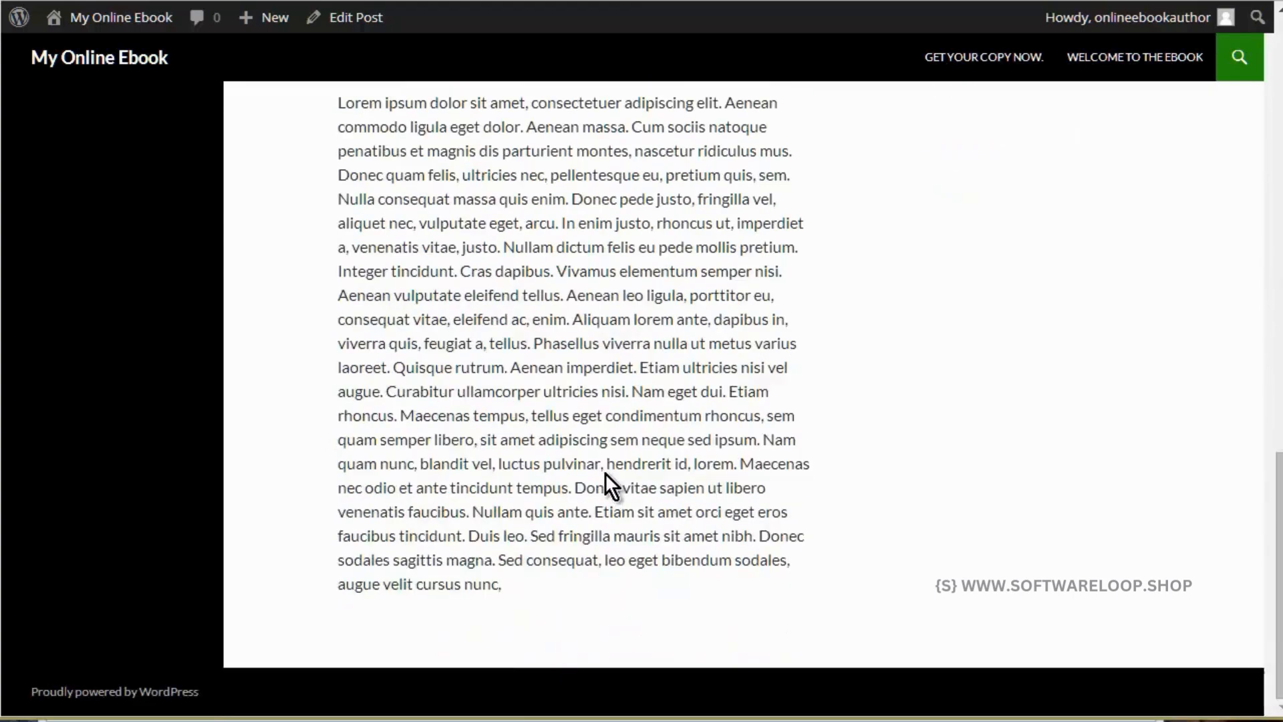
scroll(605, 472, "up", 10)
scroll(608, 470, "up", 1)
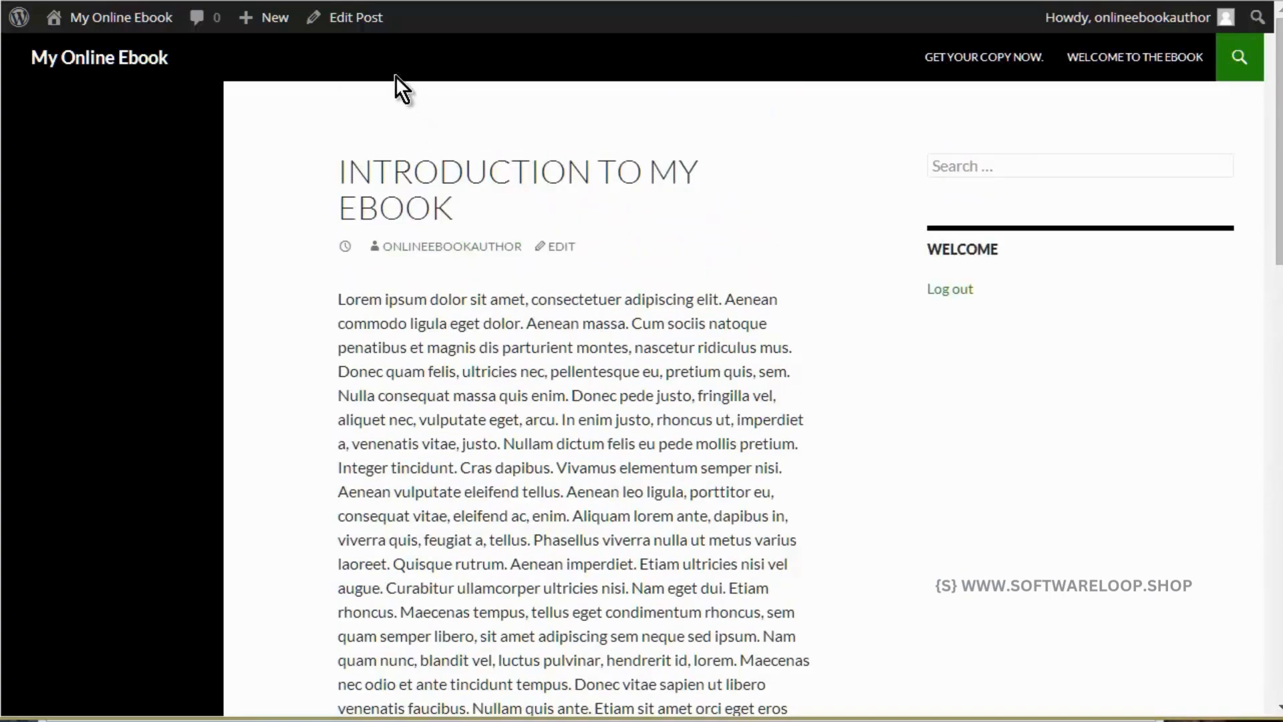
Step: Reopen the introduction post for editing and examine the gaps between its paragraphs
left_click(353, 24)
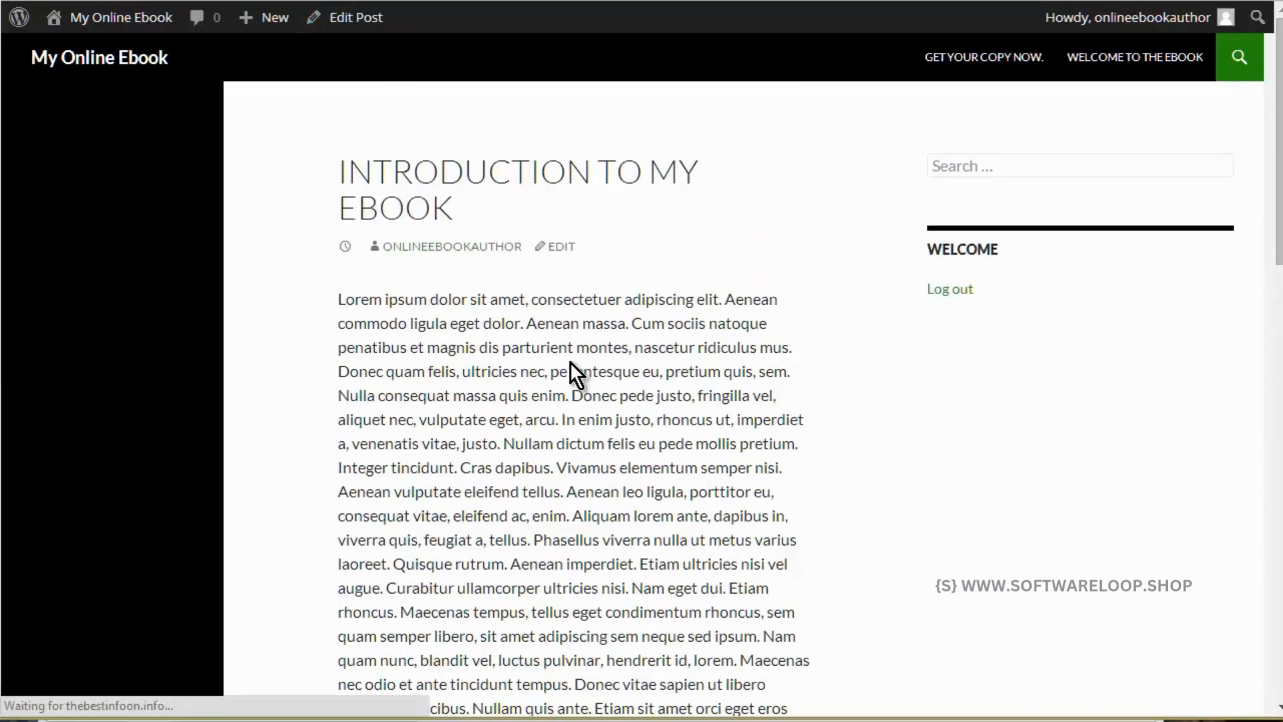
scroll(640, 368, "down", 3)
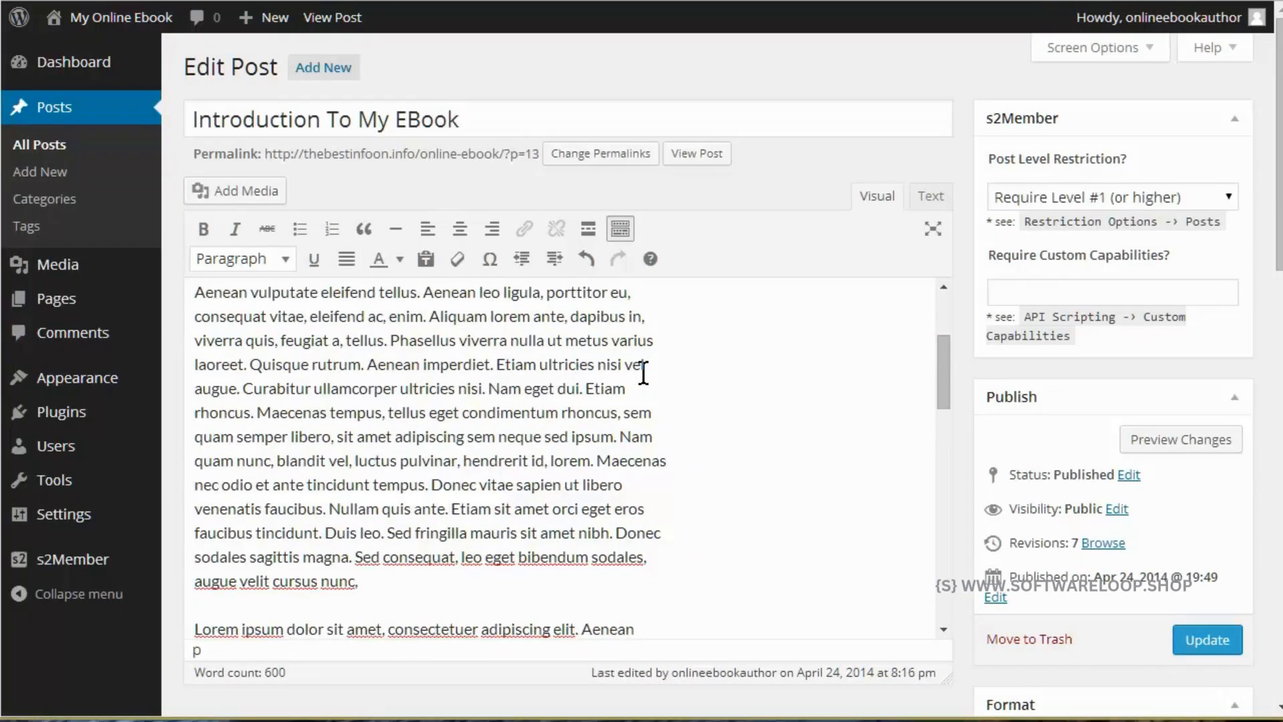
scroll(640, 371, "down", 2)
scroll(387, 364, "down", 2)
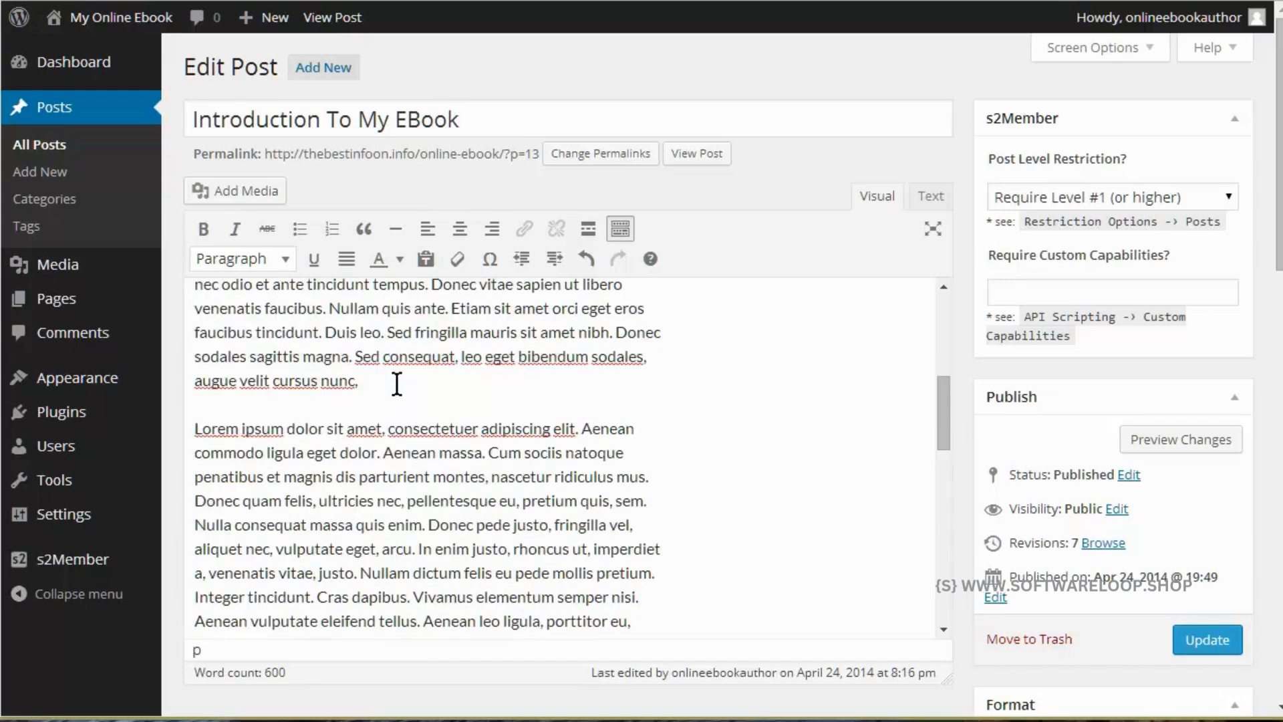
scroll(397, 384, "down", 12)
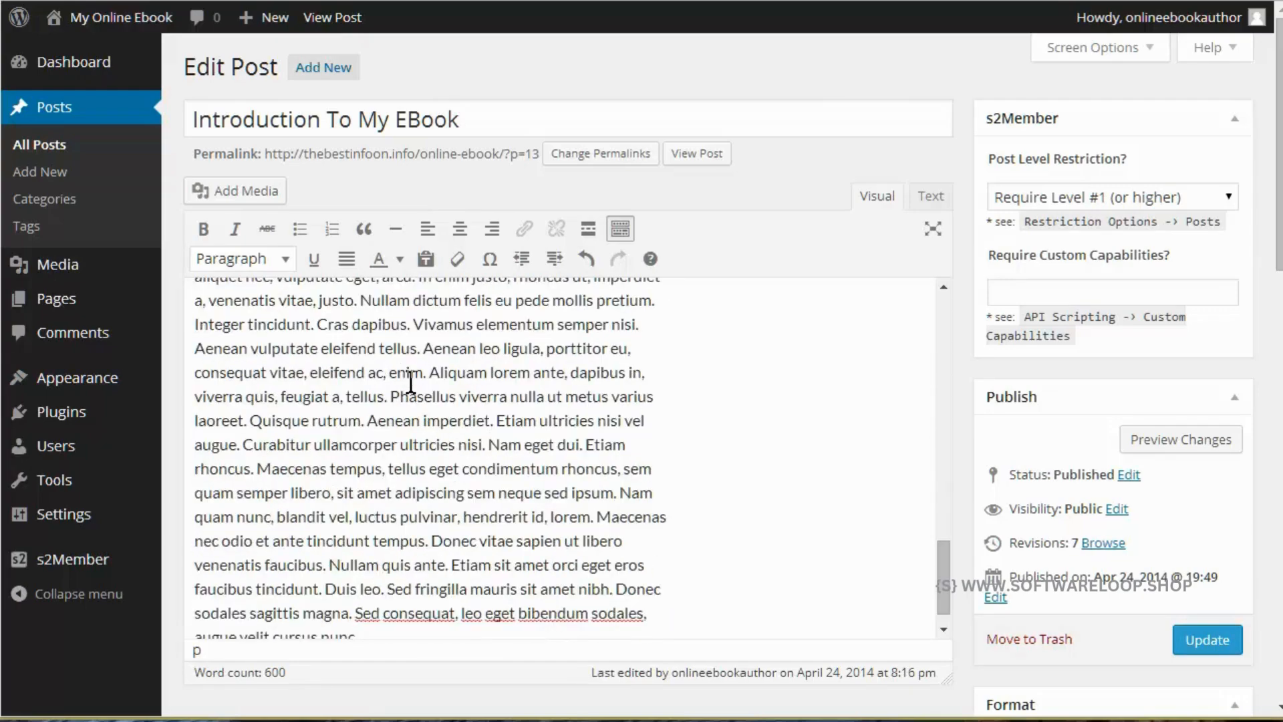
scroll(411, 383, "down", 2)
scroll(410, 379, "up", 3)
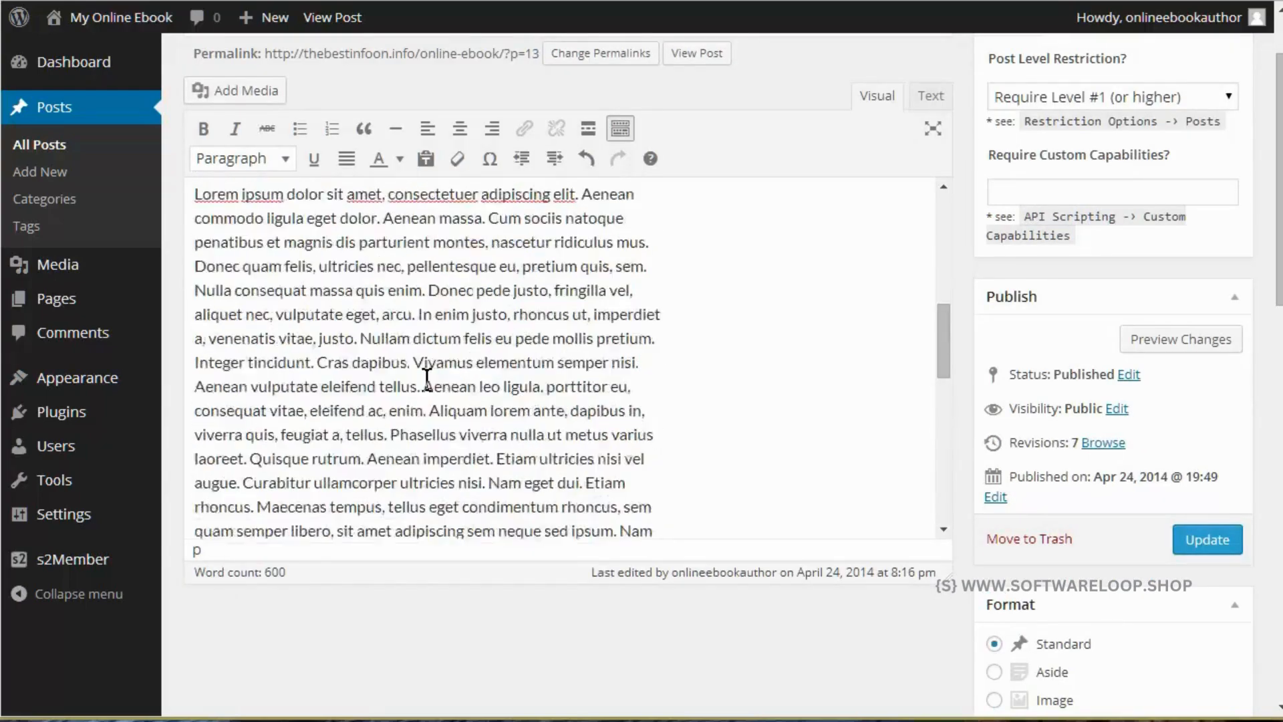
scroll(426, 377, "up", 2)
scroll(536, 383, "down", 3)
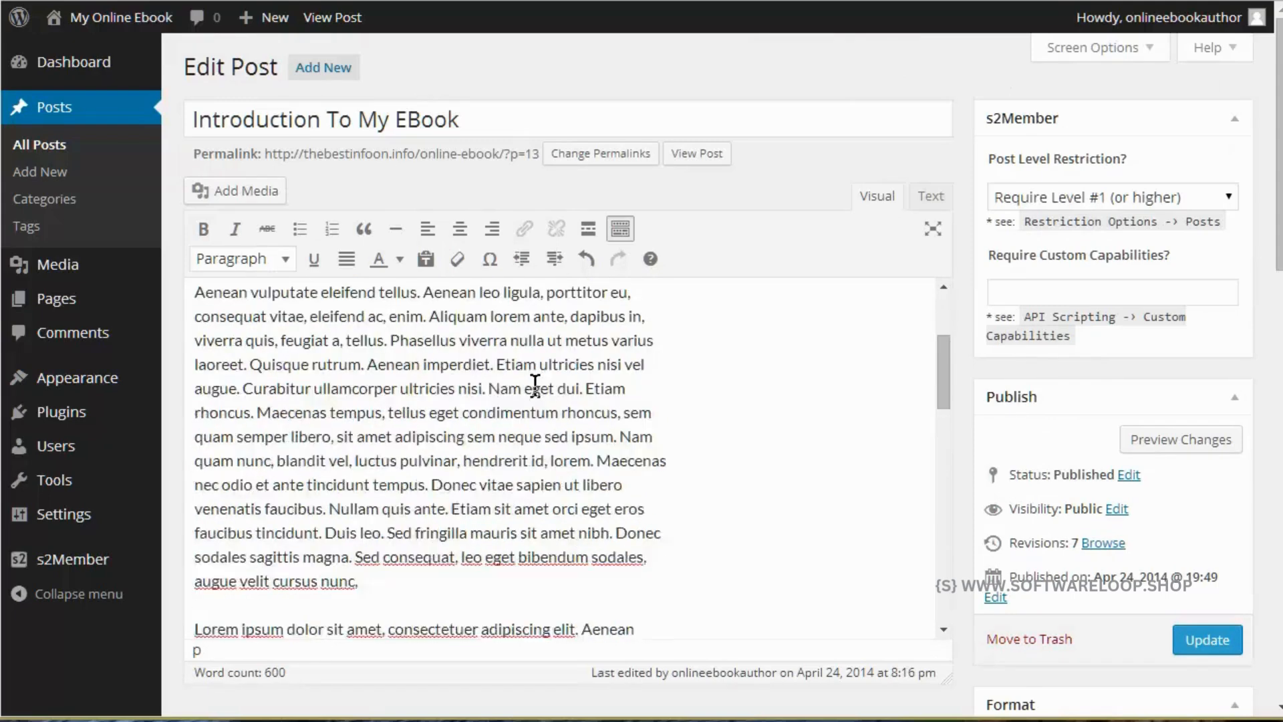
scroll(534, 384, "down", 2)
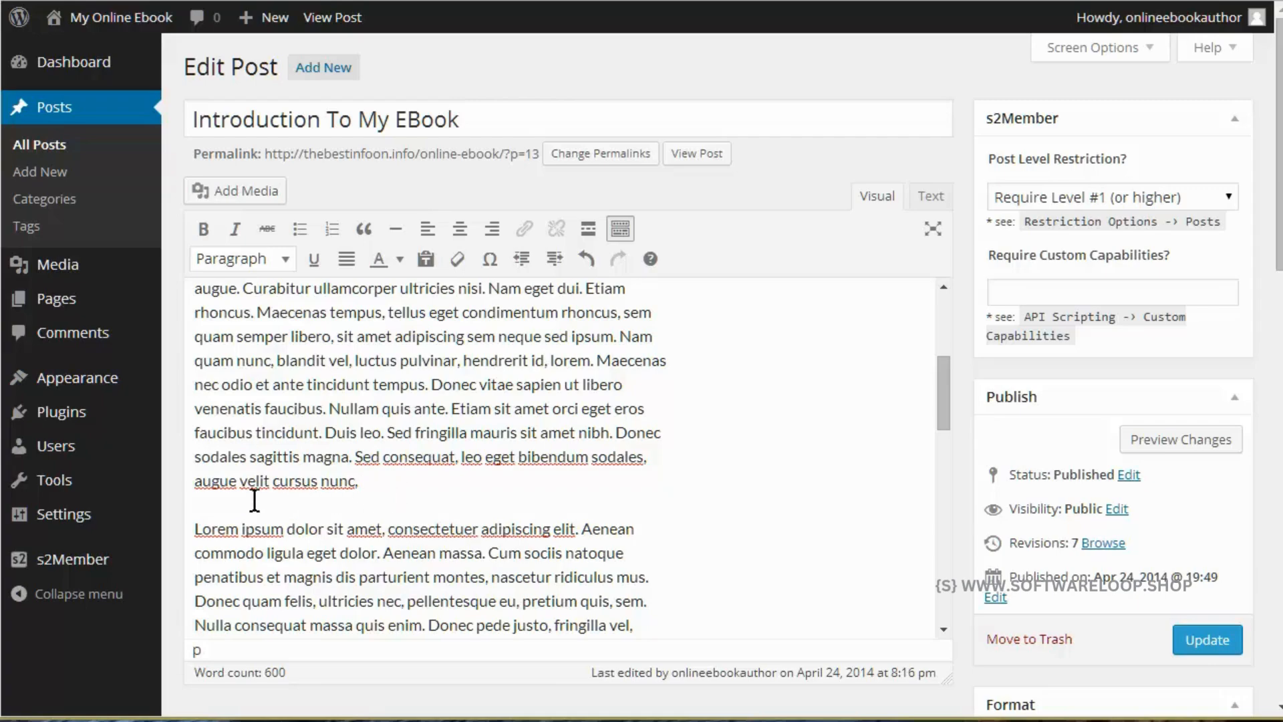
scroll(248, 505, "down", 3)
scroll(254, 498, "up", 5)
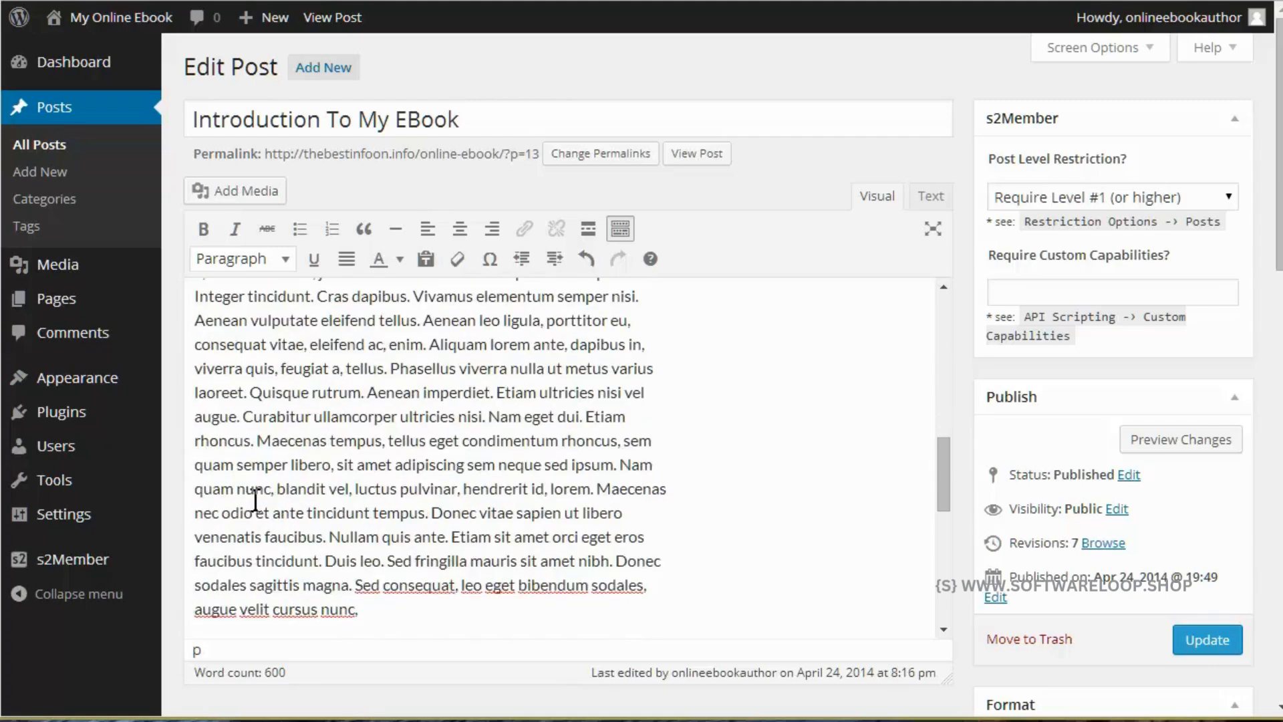
scroll(266, 493, "down", 5)
scroll(340, 494, "up", 7)
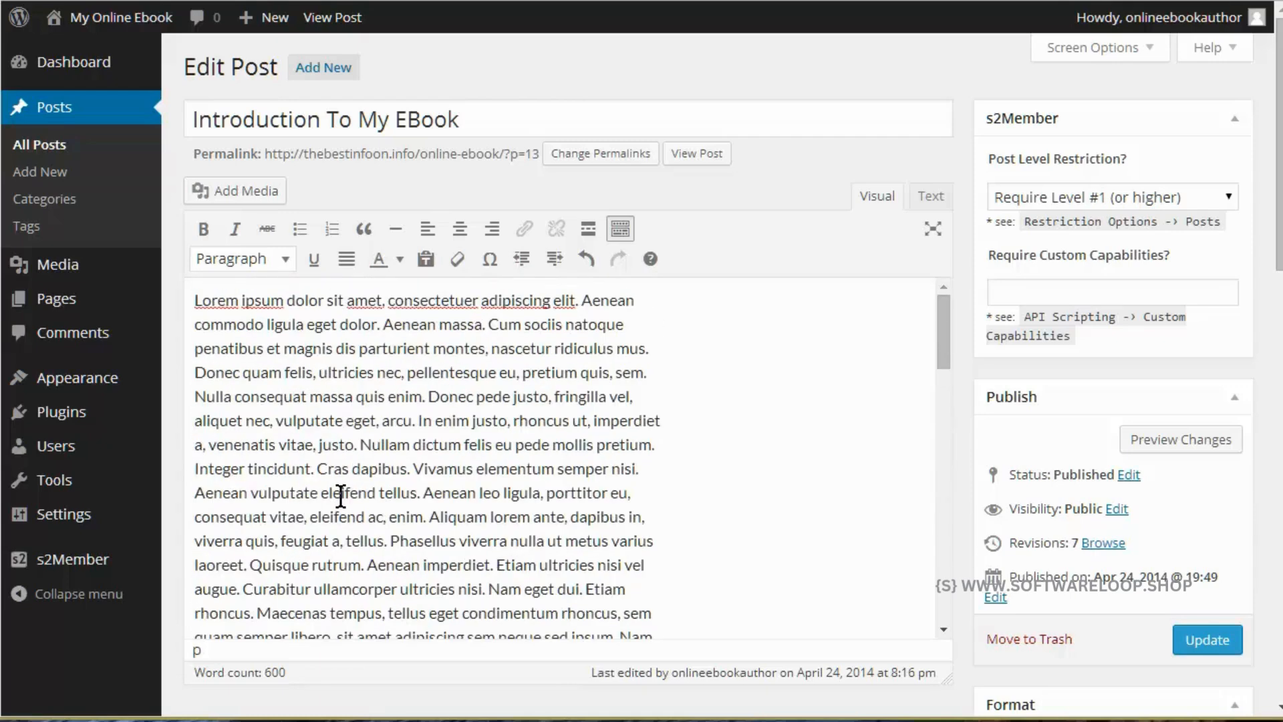
Step: Switch the post body to the plain-text view and insert <!--nextpage--> between the first and second paragraphs
left_click(938, 197)
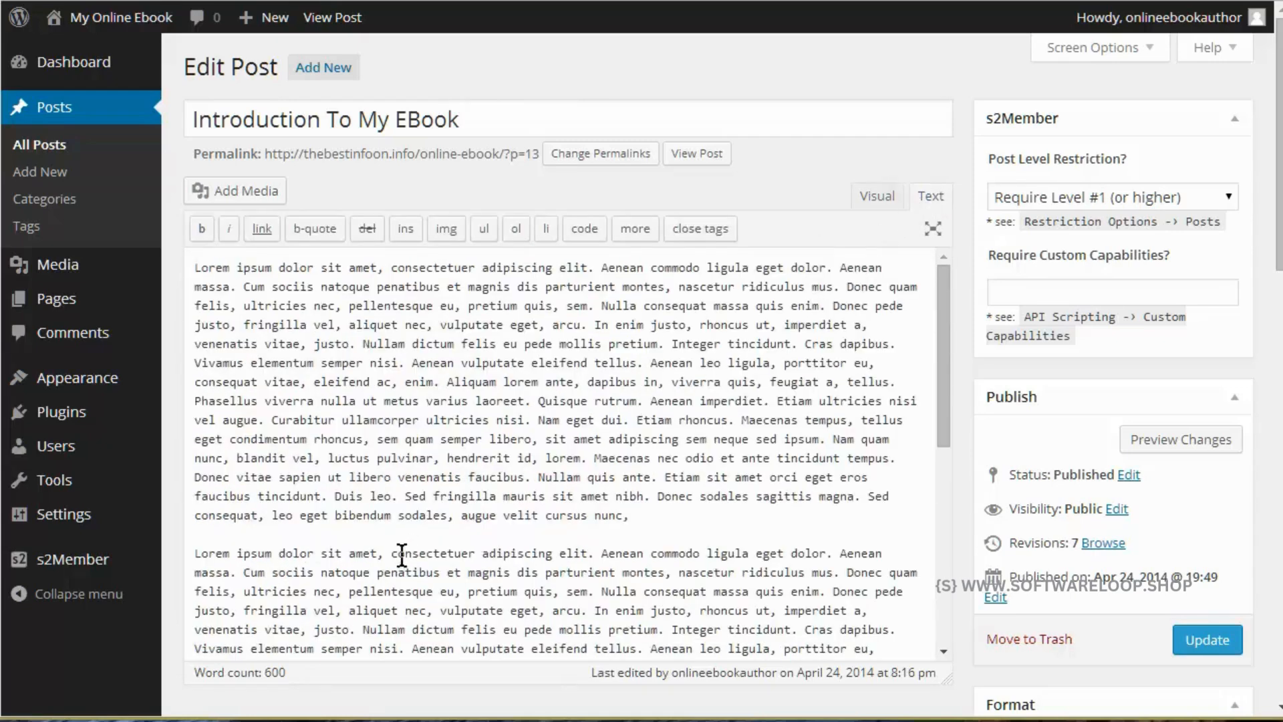
left_click(226, 532)
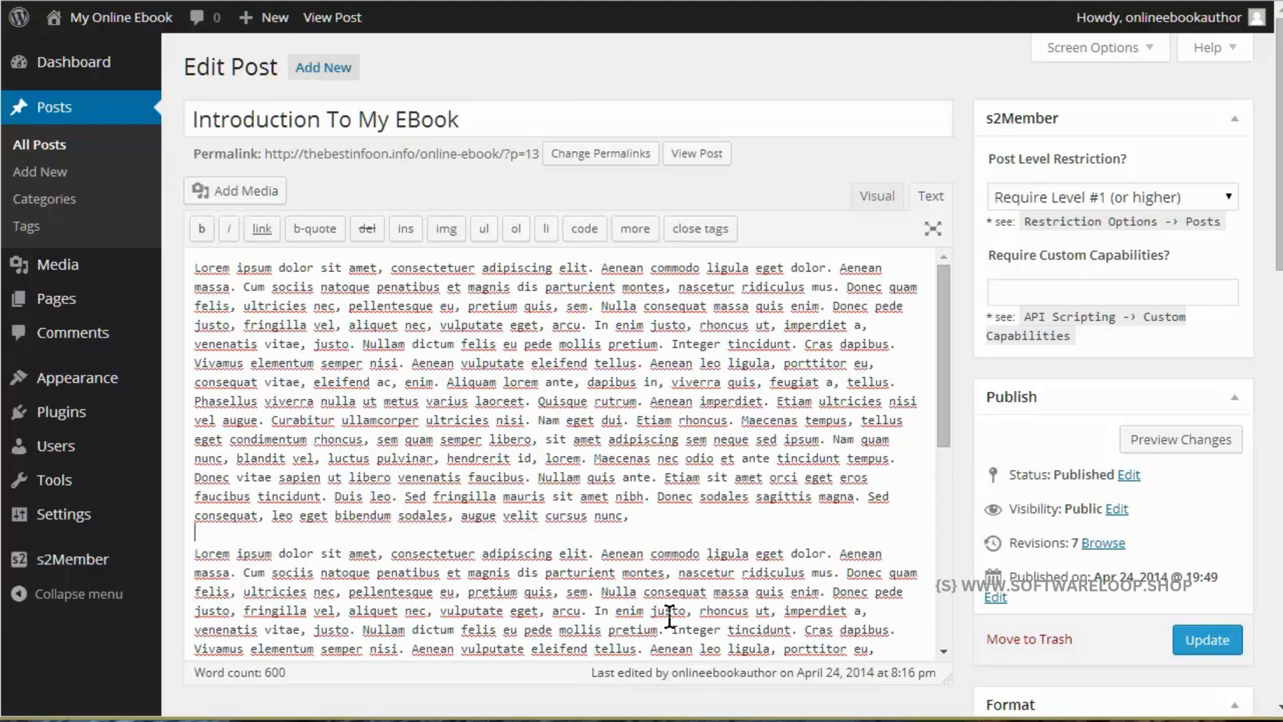
type("<!--nextpage-->")
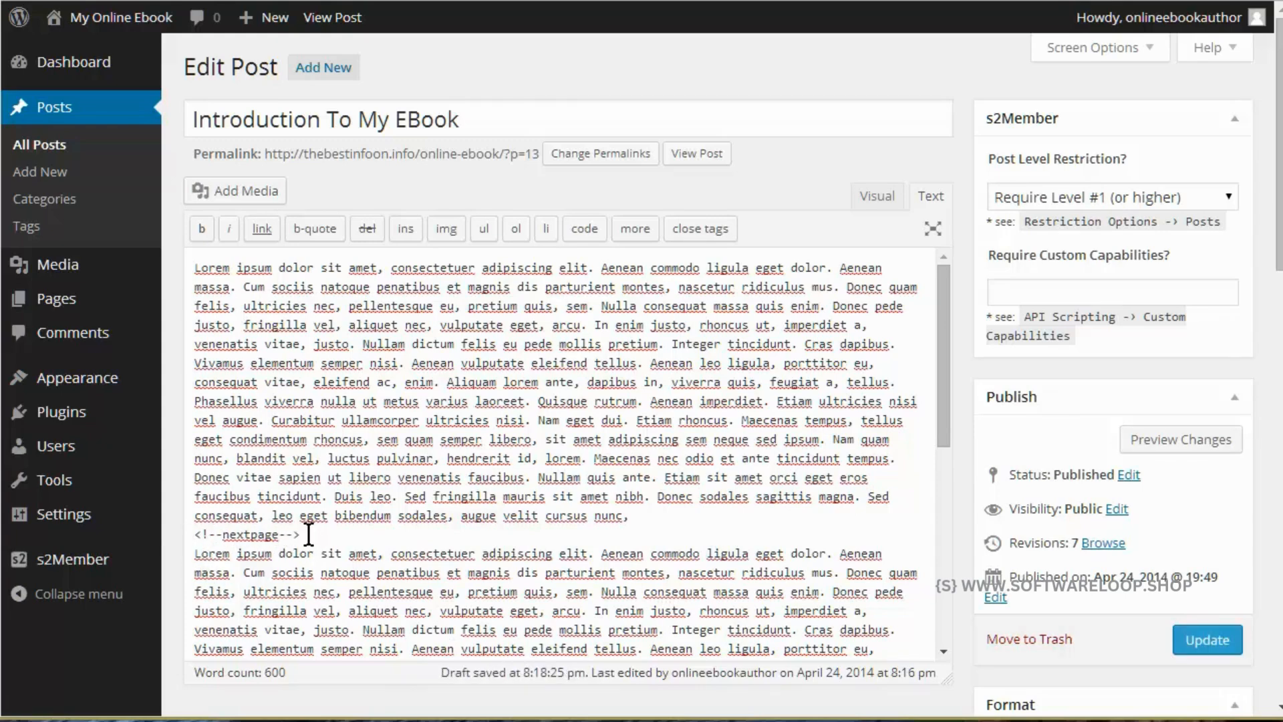
Step: Insert another <!--nextpage--> tag between the second and third paragraphs of the post body
scroll(354, 532, "down", 3)
scroll(355, 532, "down", 2)
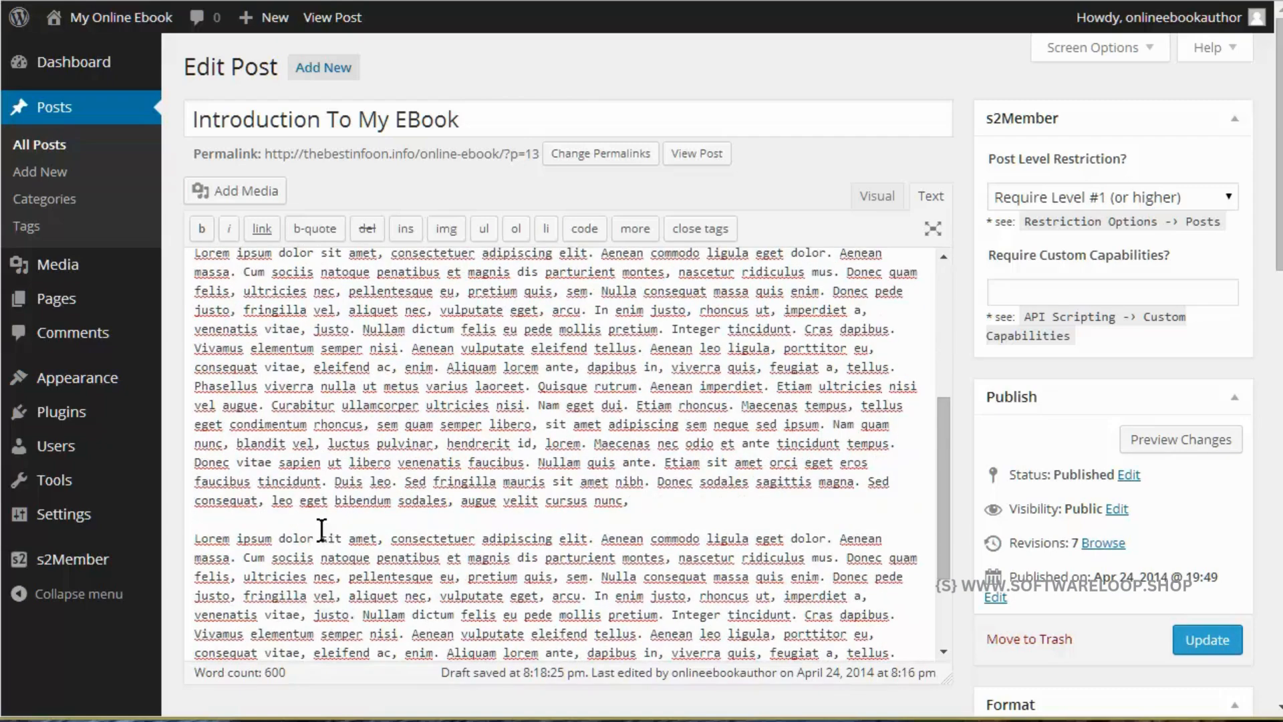
left_click(249, 521)
type("<!--nextpage-->")
Step: Update the introduction post and open its live page
scroll(328, 498, "down", 2)
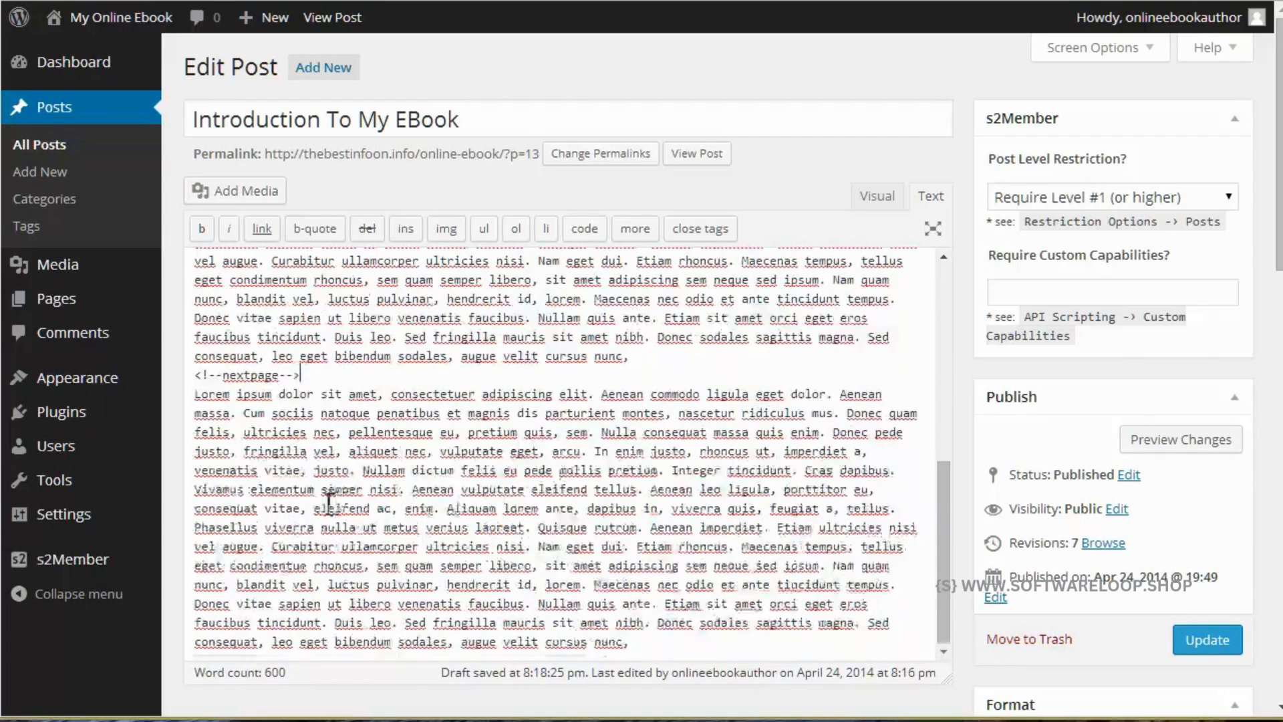
scroll(334, 498, "down", 2)
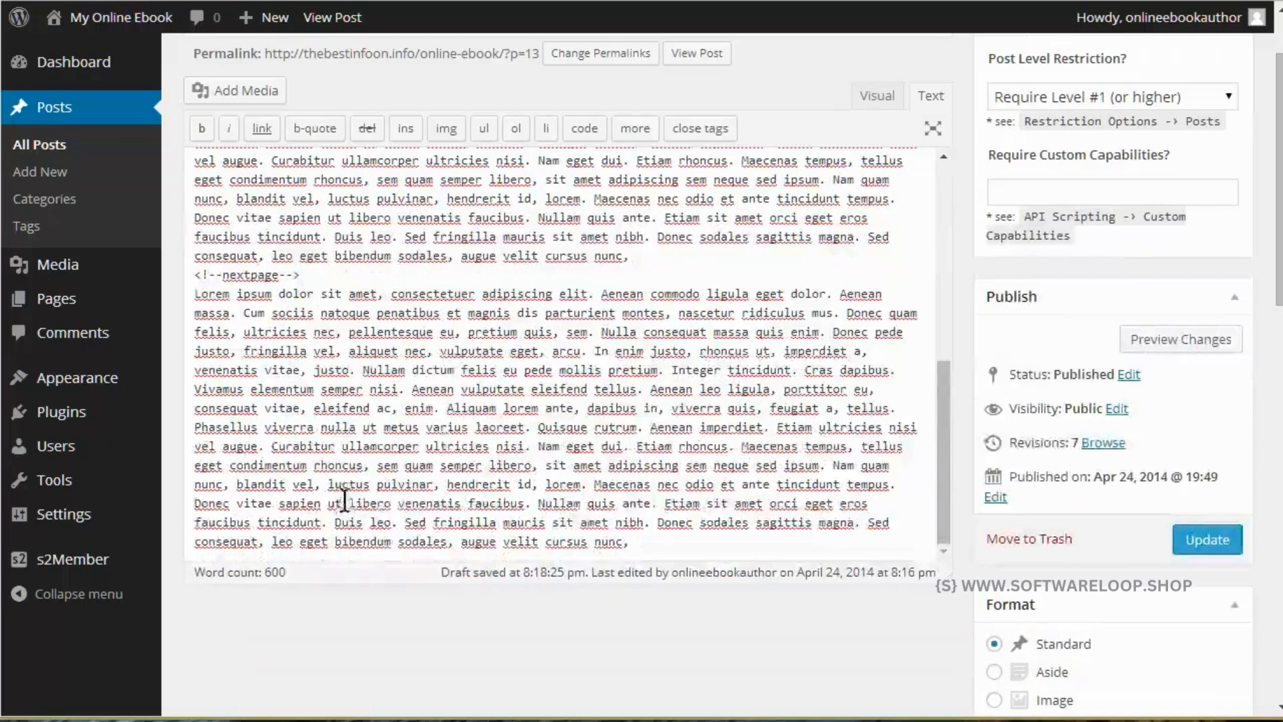
left_click(1197, 539)
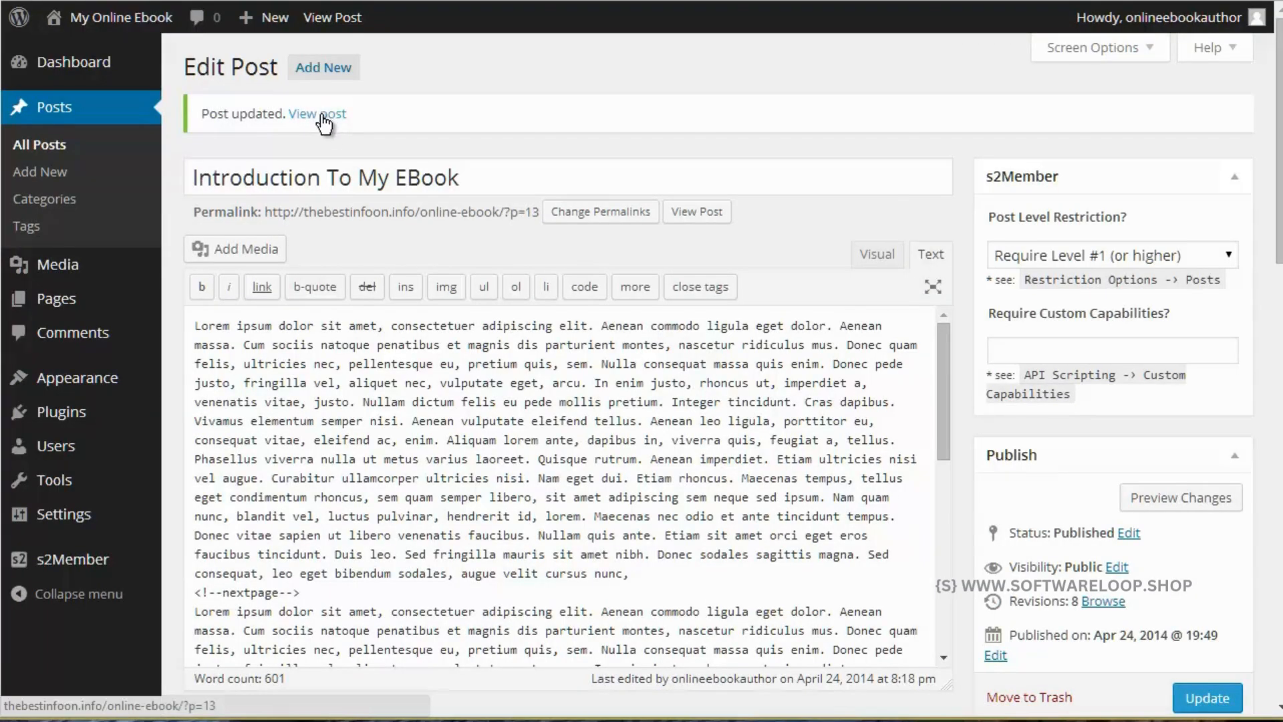
left_click(322, 115)
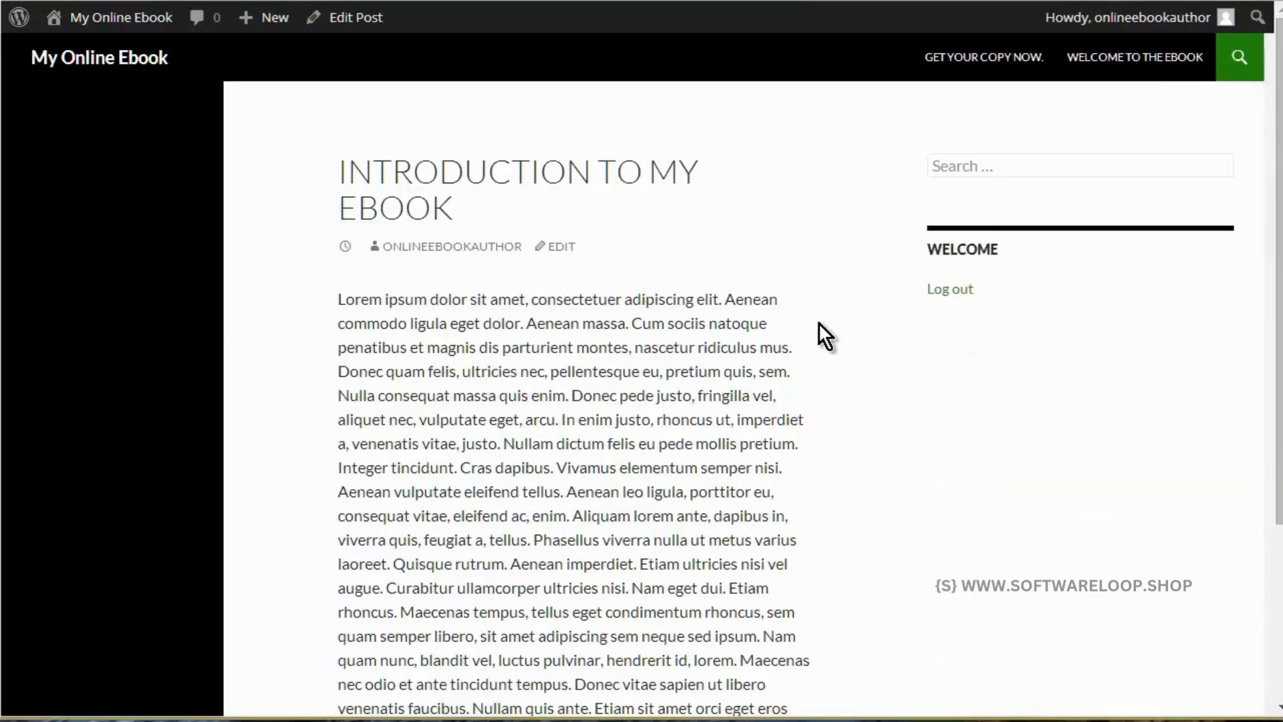
Step: Examine the live post's pagination by visiting page 2 and page 3, then returning to page 1
scroll(819, 322, "down", 4)
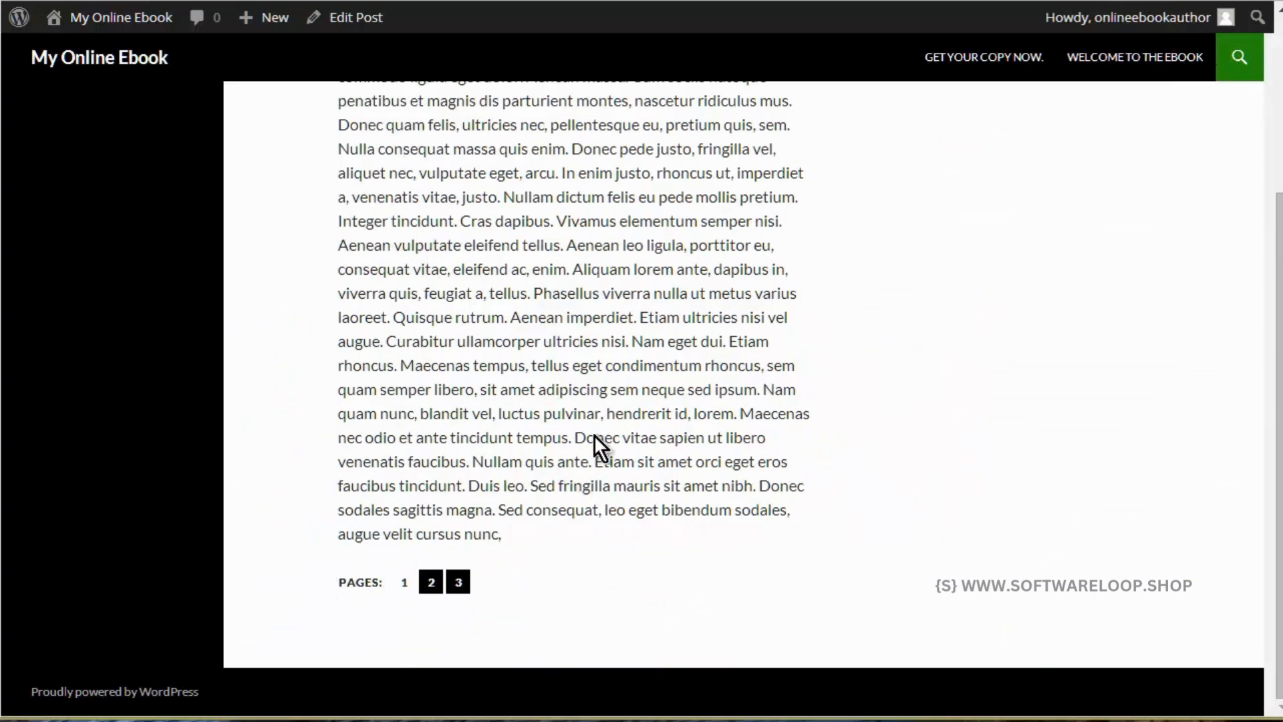
scroll(588, 428, "up", 4)
scroll(478, 294, "down", 4)
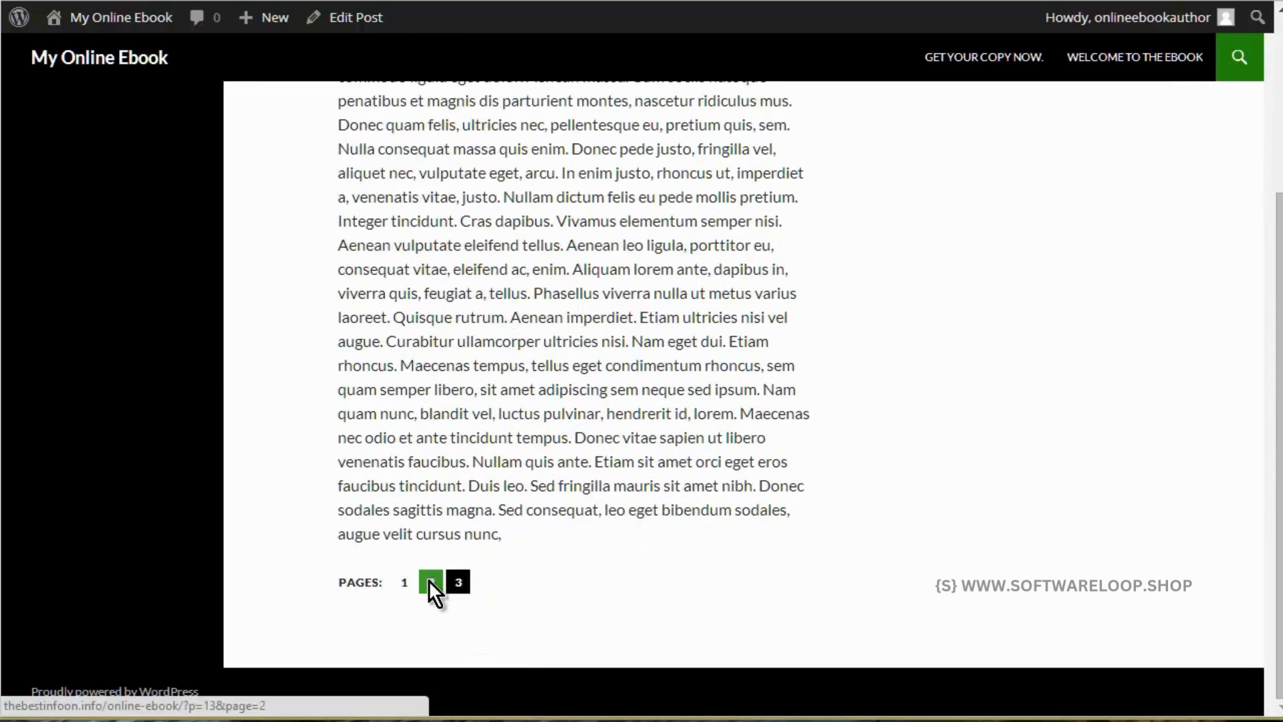
left_click(430, 586)
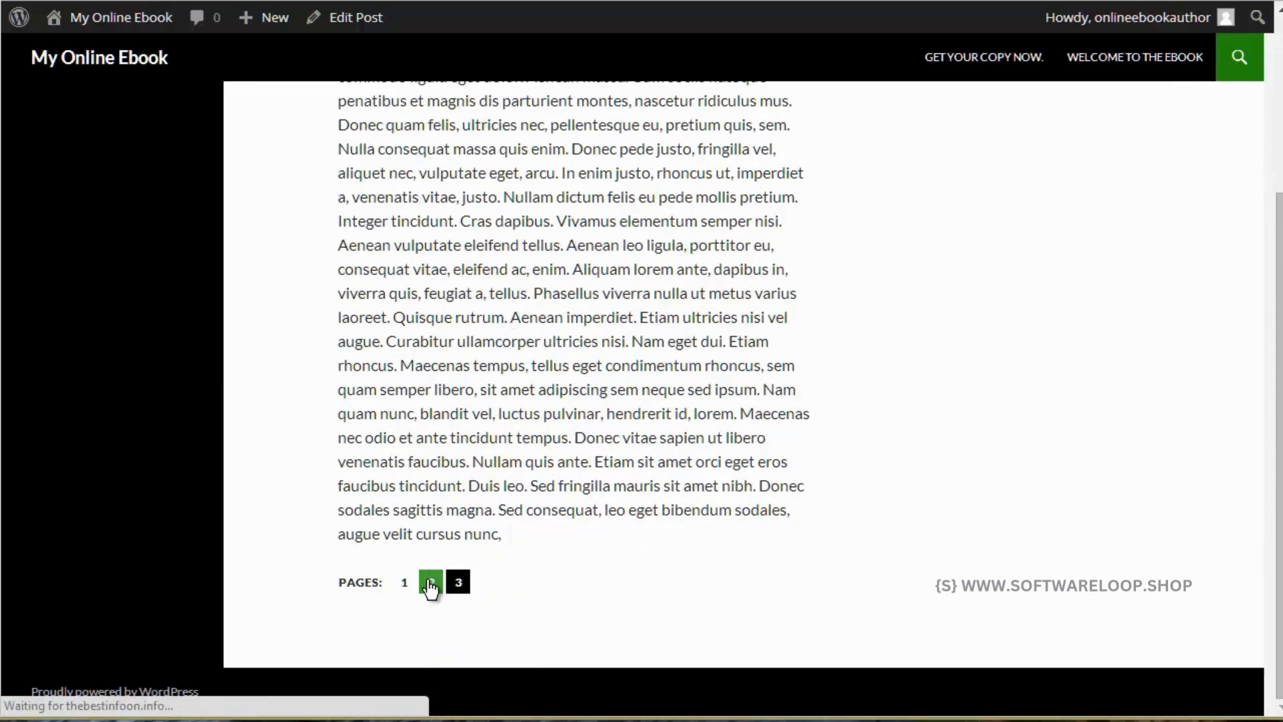
scroll(711, 335, "down", 4)
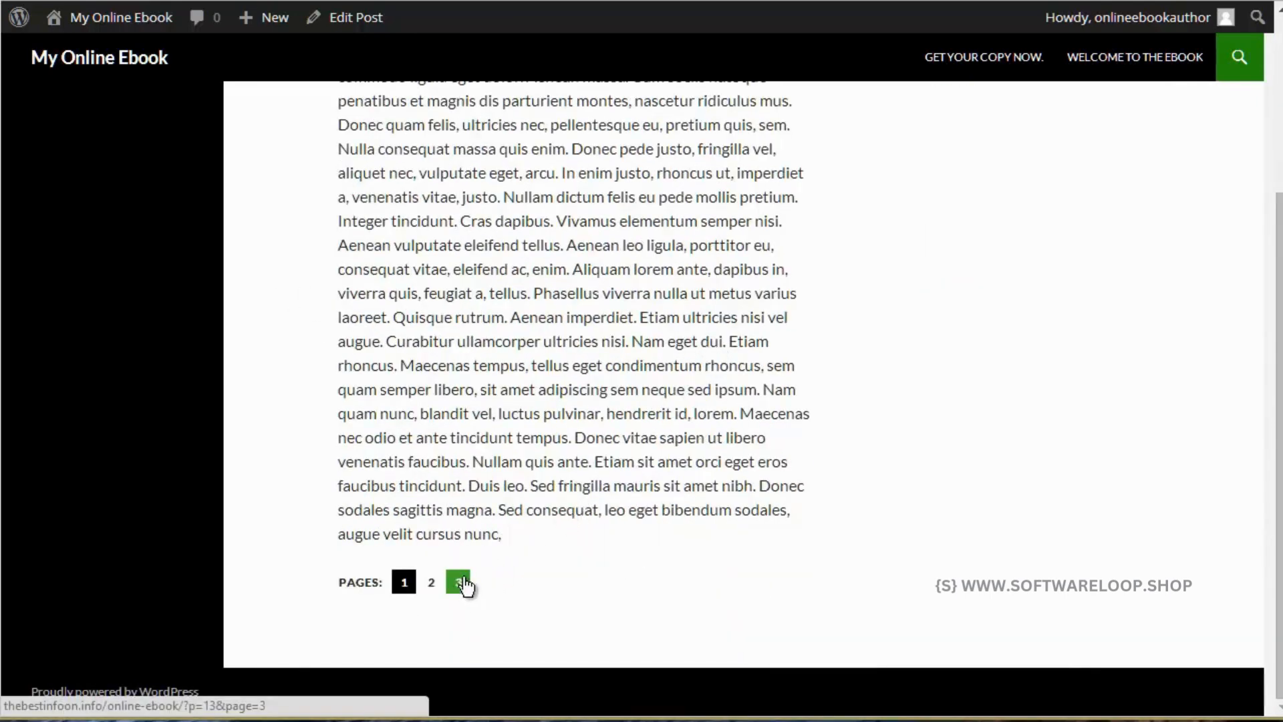
left_click(460, 582)
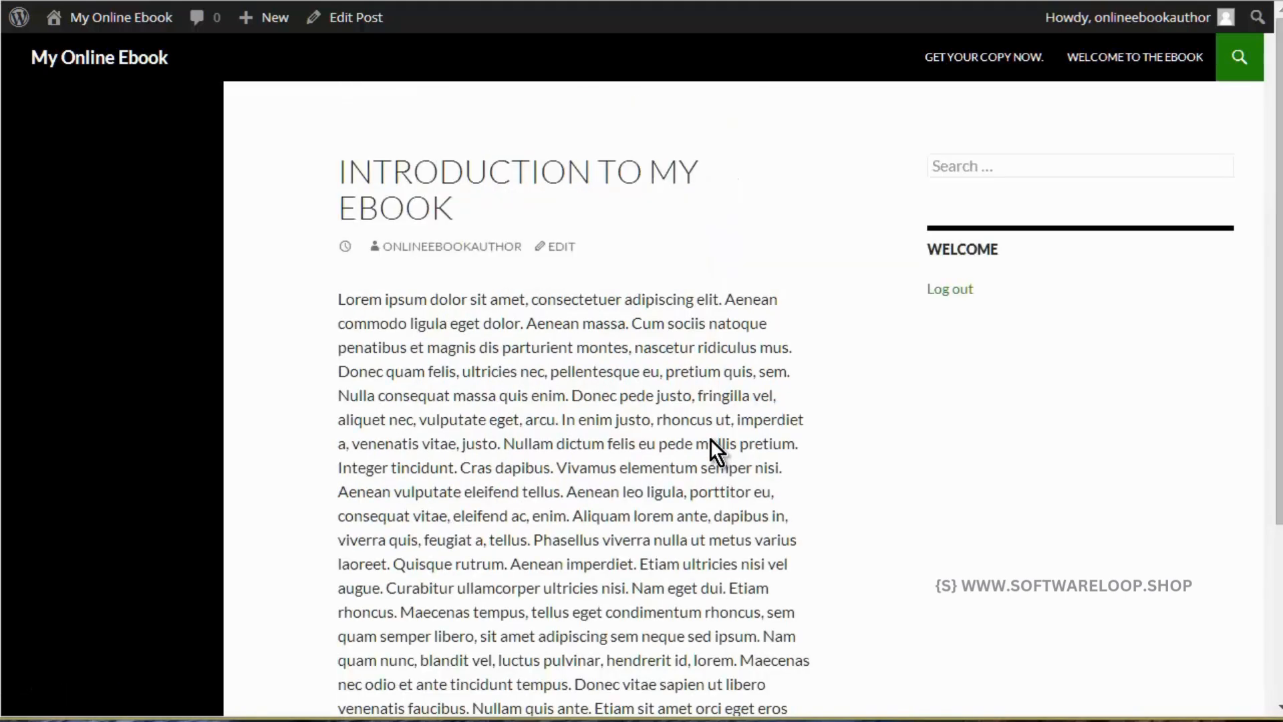
scroll(711, 438, "down", 4)
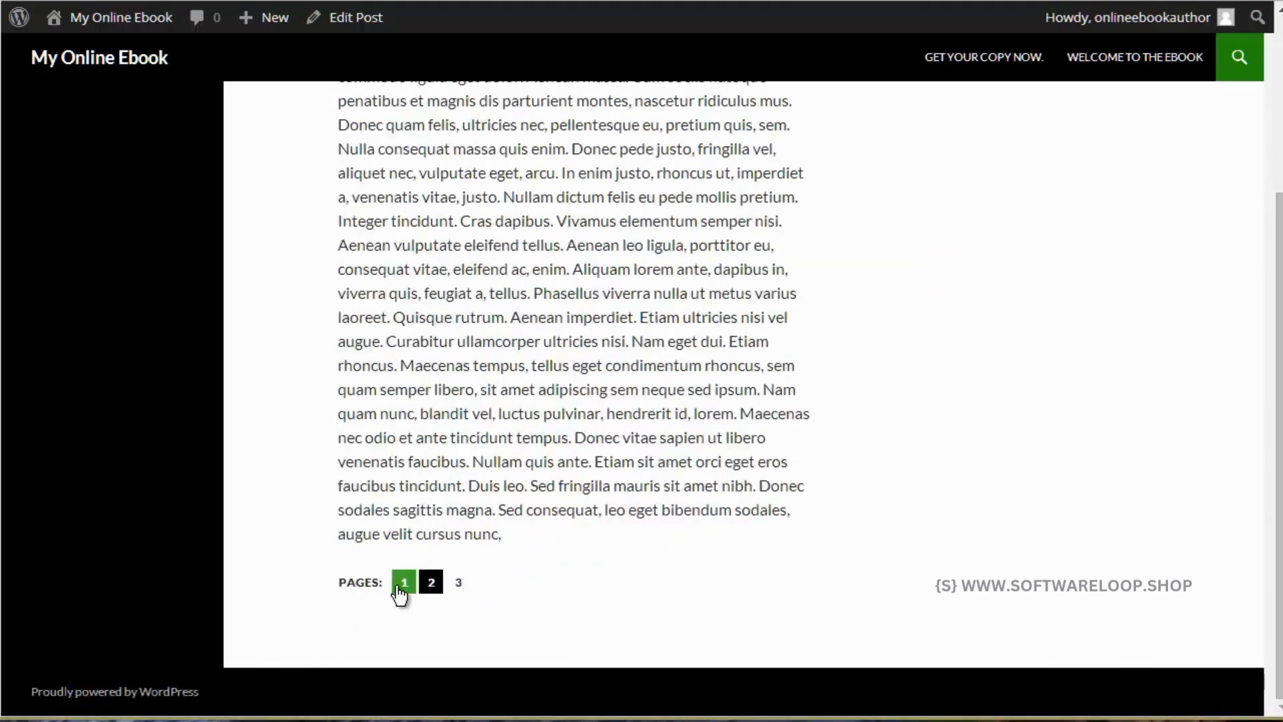
left_click(401, 587)
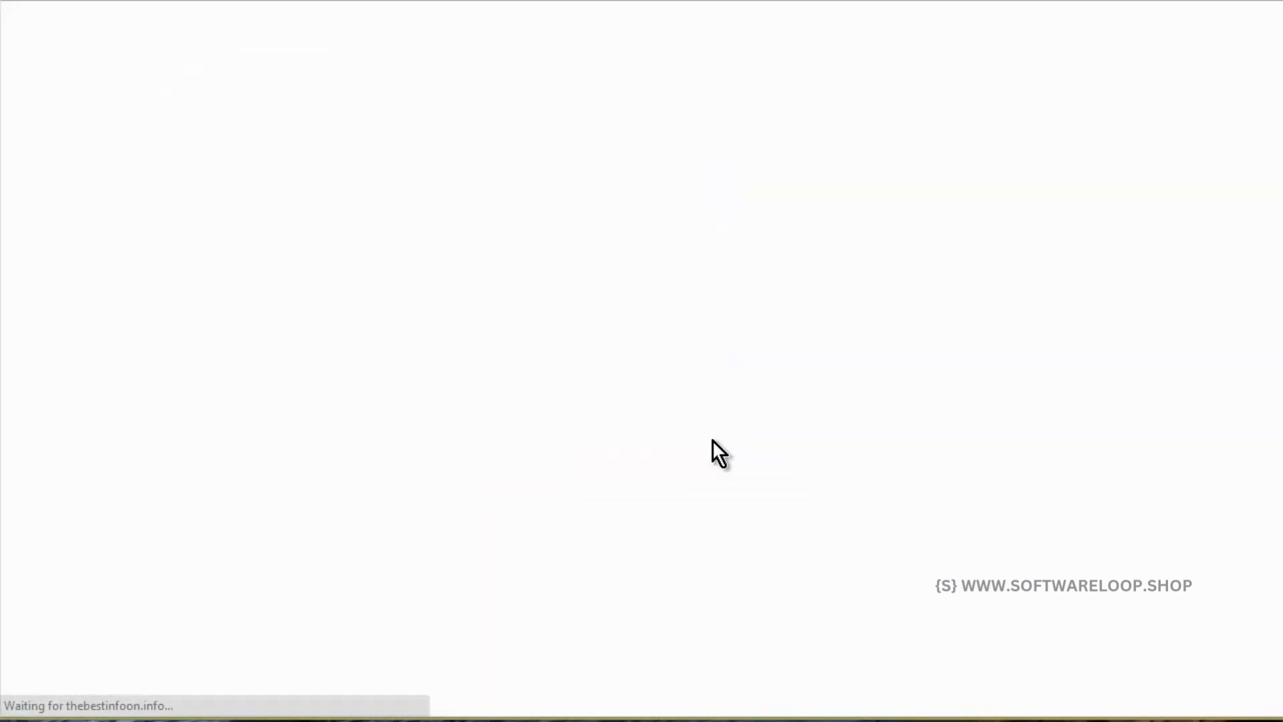
scroll(688, 416, "down", 4)
scroll(683, 407, "up", 4)
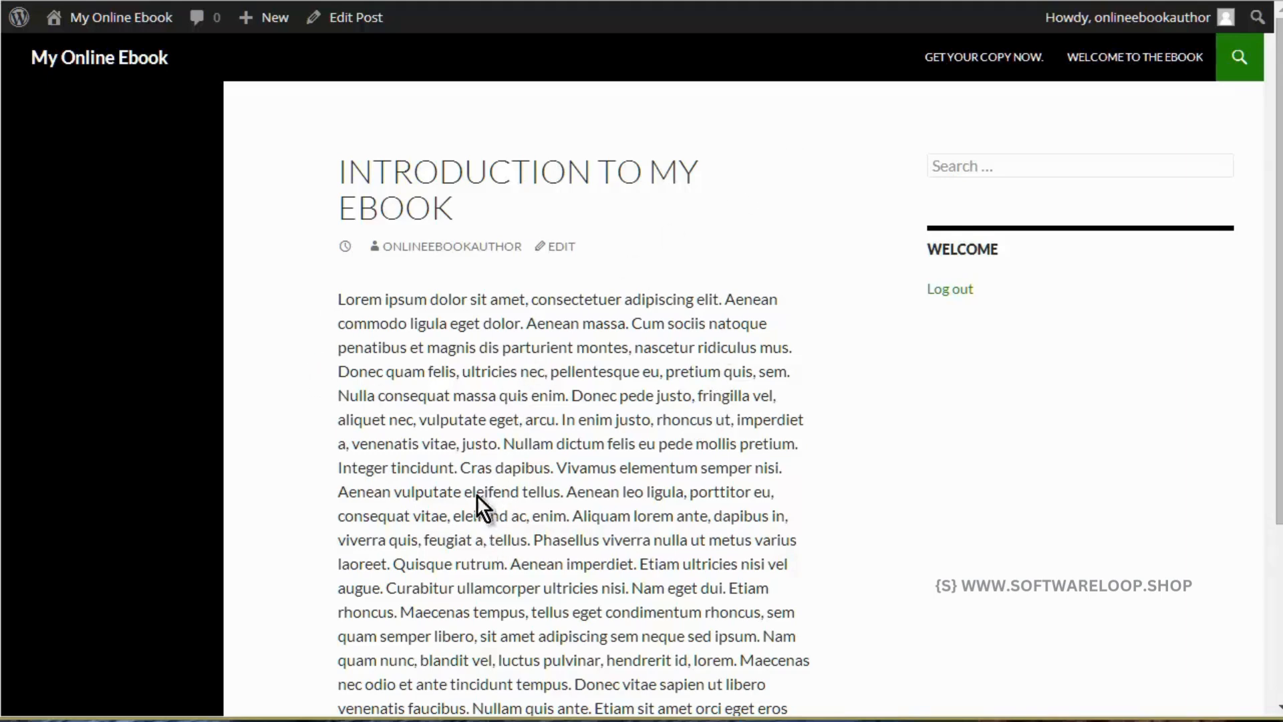
Step: Return to the site's dashboard, start a new post and assign it to the Computer Equipment category
scroll(477, 496, "down", 3)
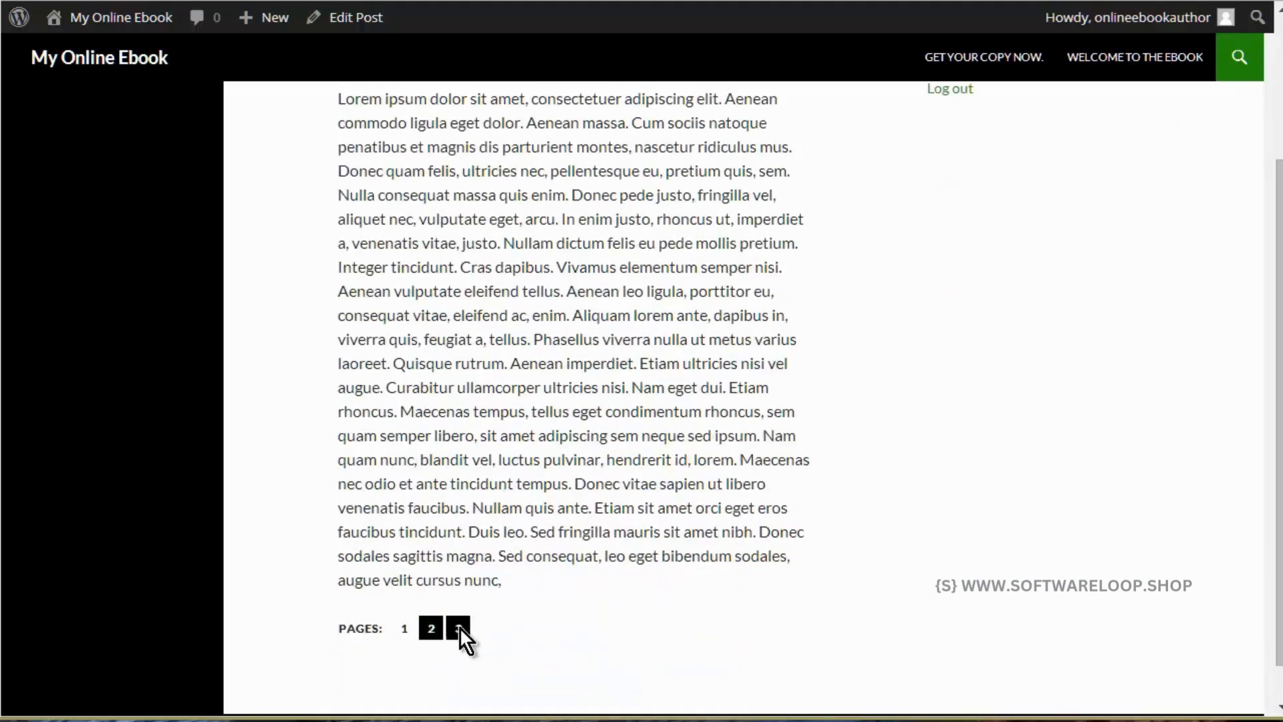
scroll(722, 385, "up", 3)
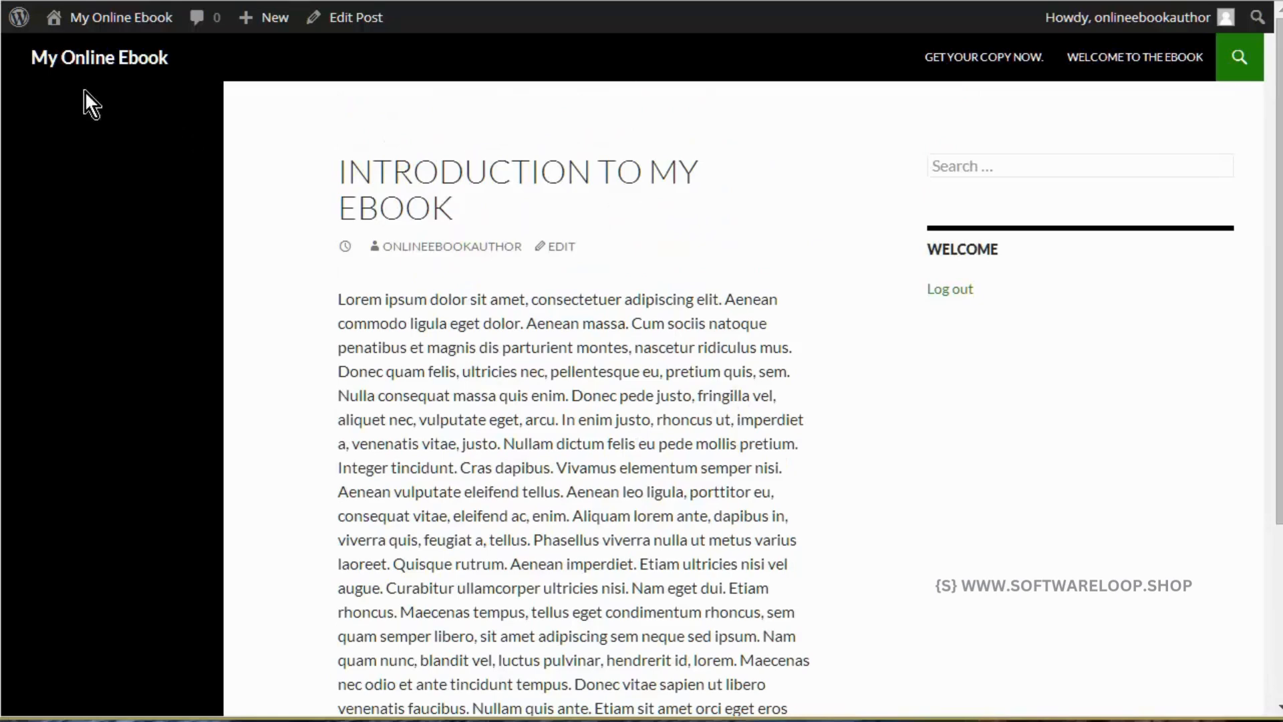
mouse_move(123, 29)
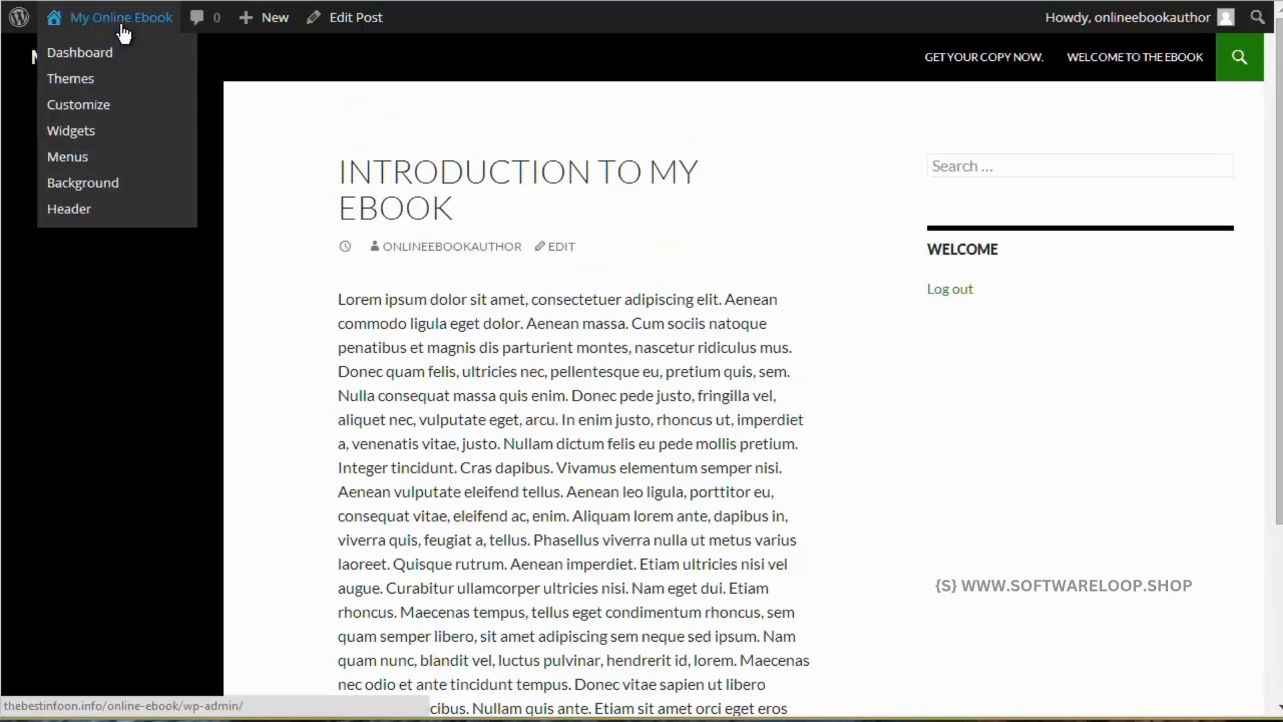
left_click(81, 54)
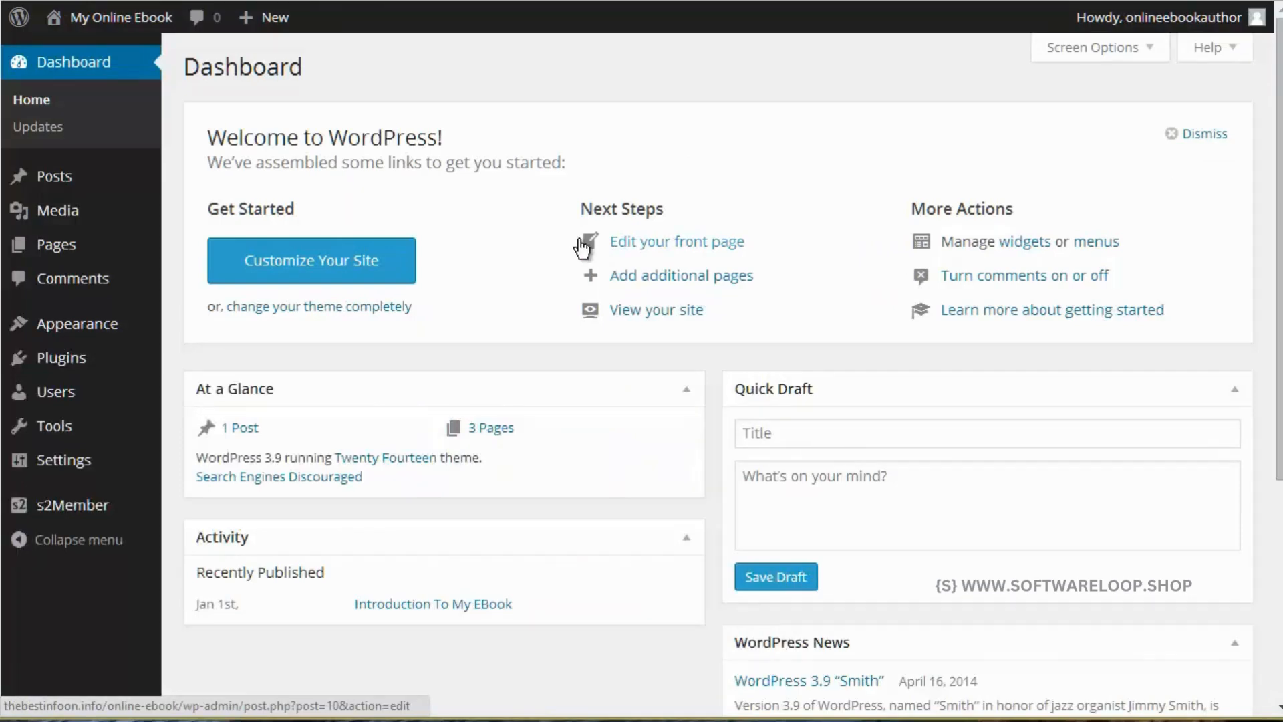
mouse_move(69, 184)
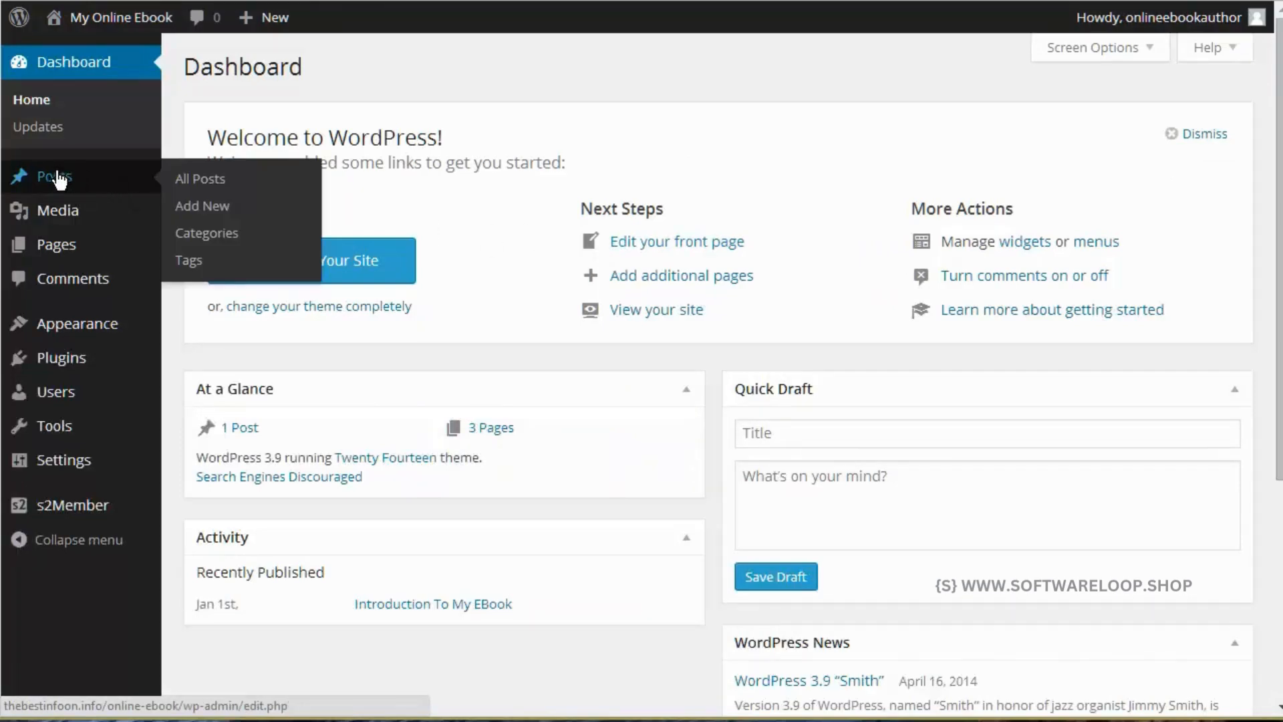
left_click(223, 206)
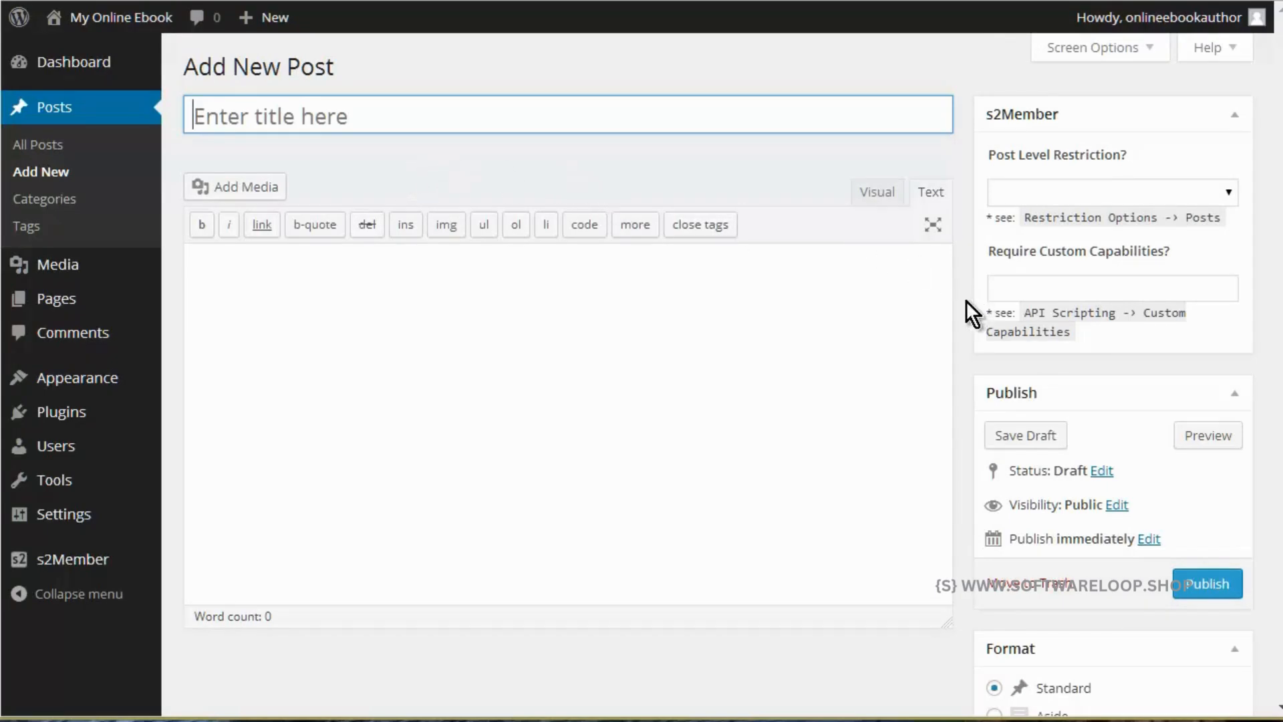
scroll(965, 314, "down", 12)
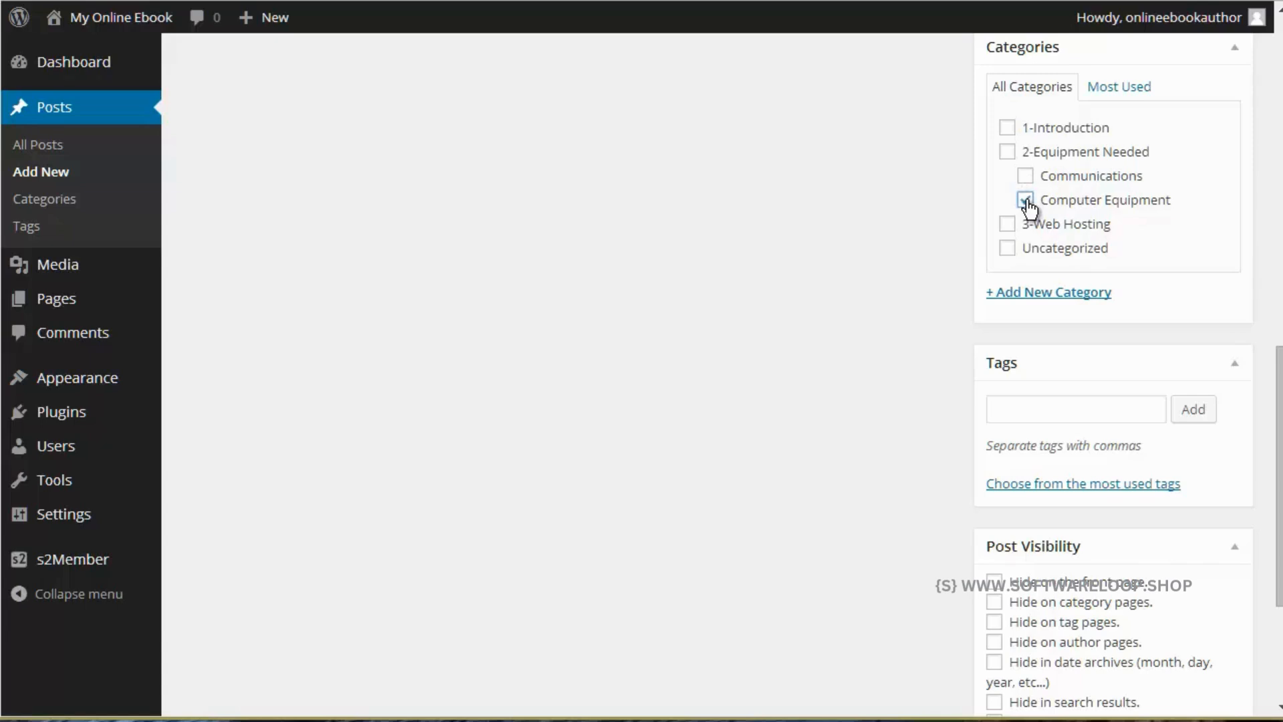
scroll(849, 327, "up", 12)
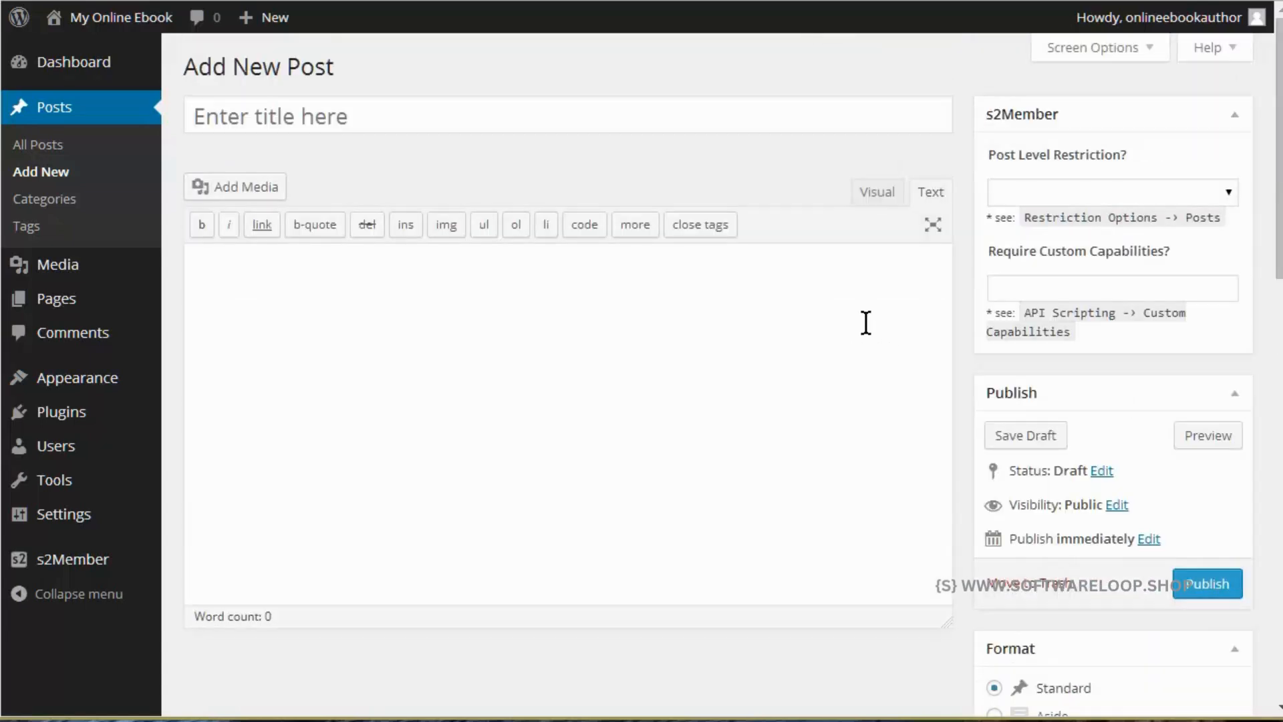
Step: Title the new post "You need the following computer equipment:"
left_click(400, 116)
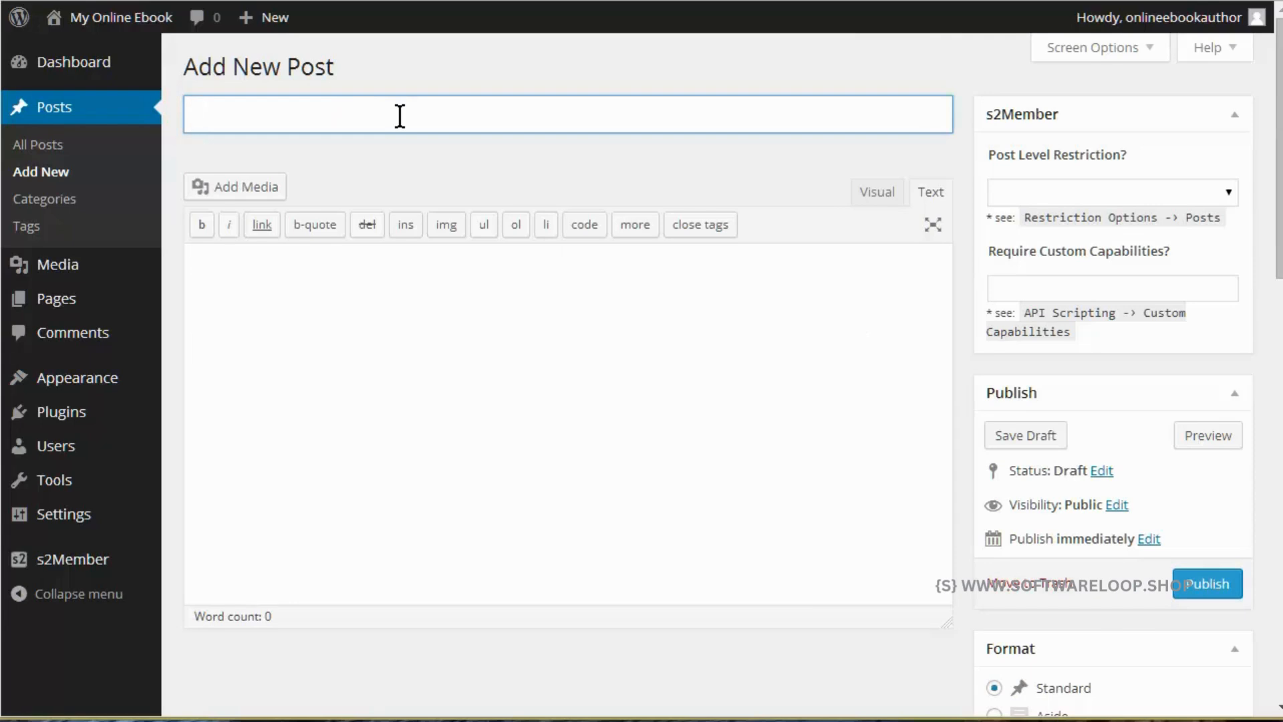
type("You need th")
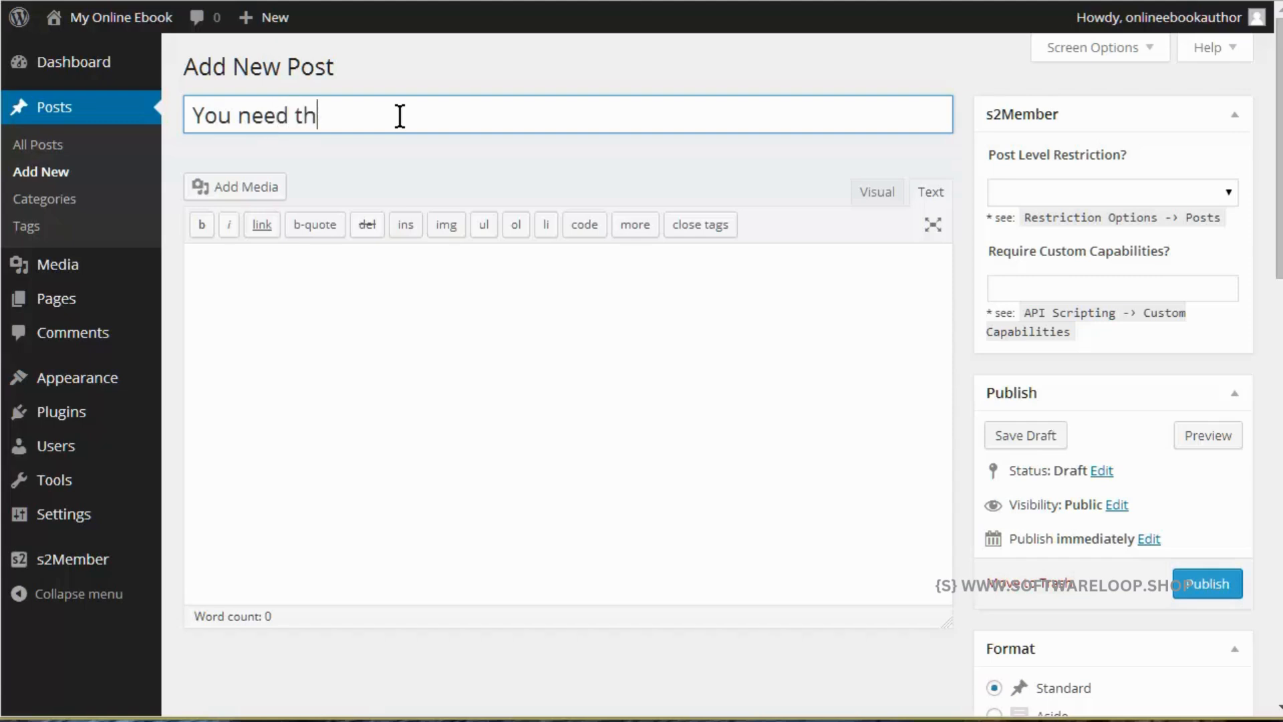
type("e follow")
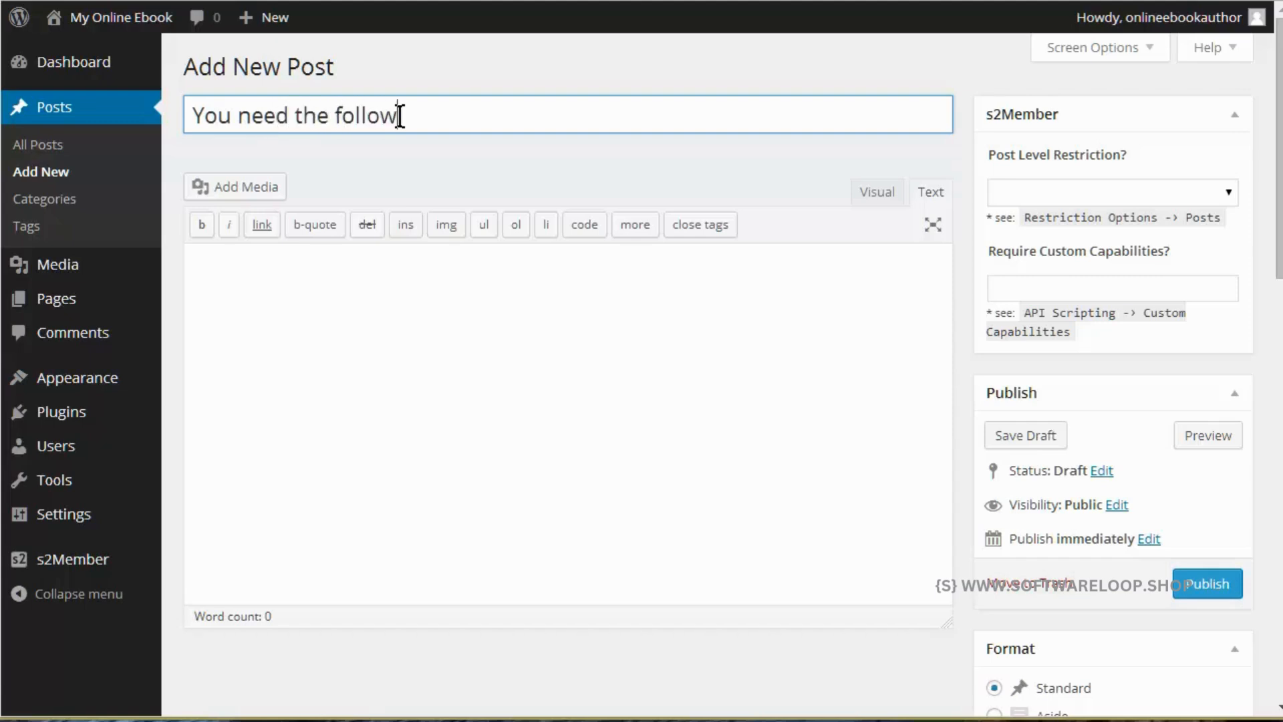
type("ing comp")
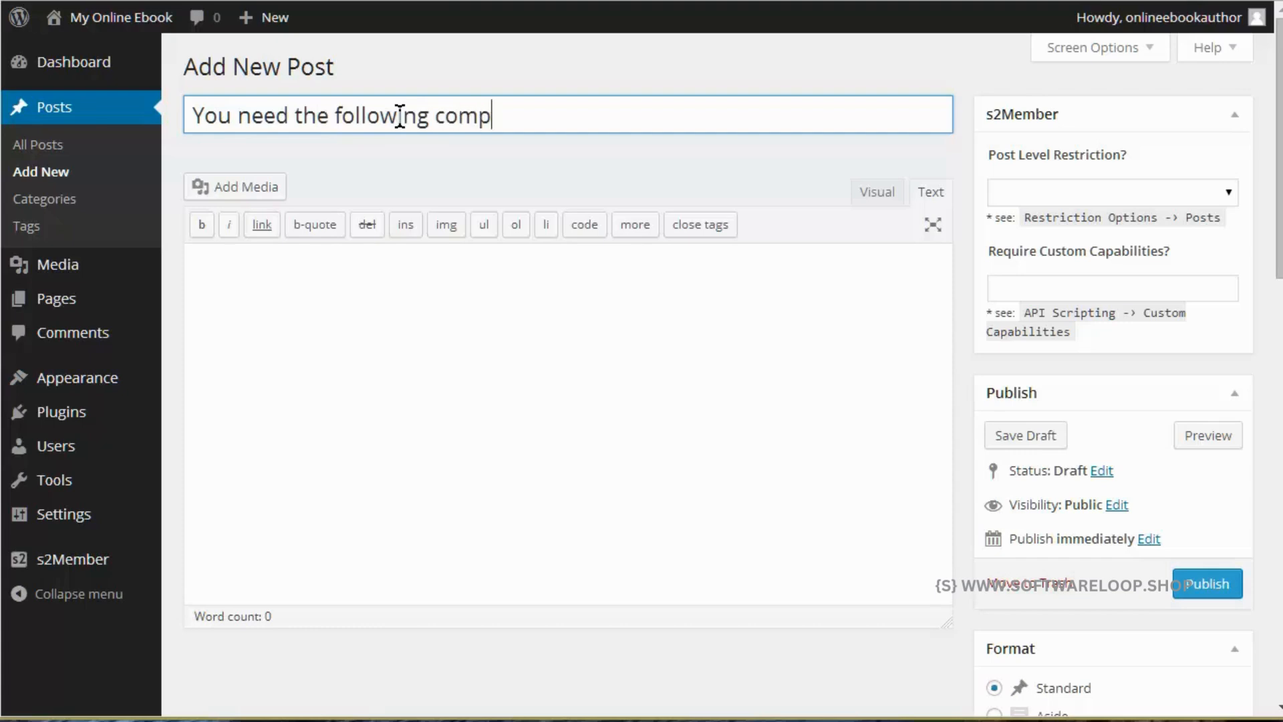
type("uter eq")
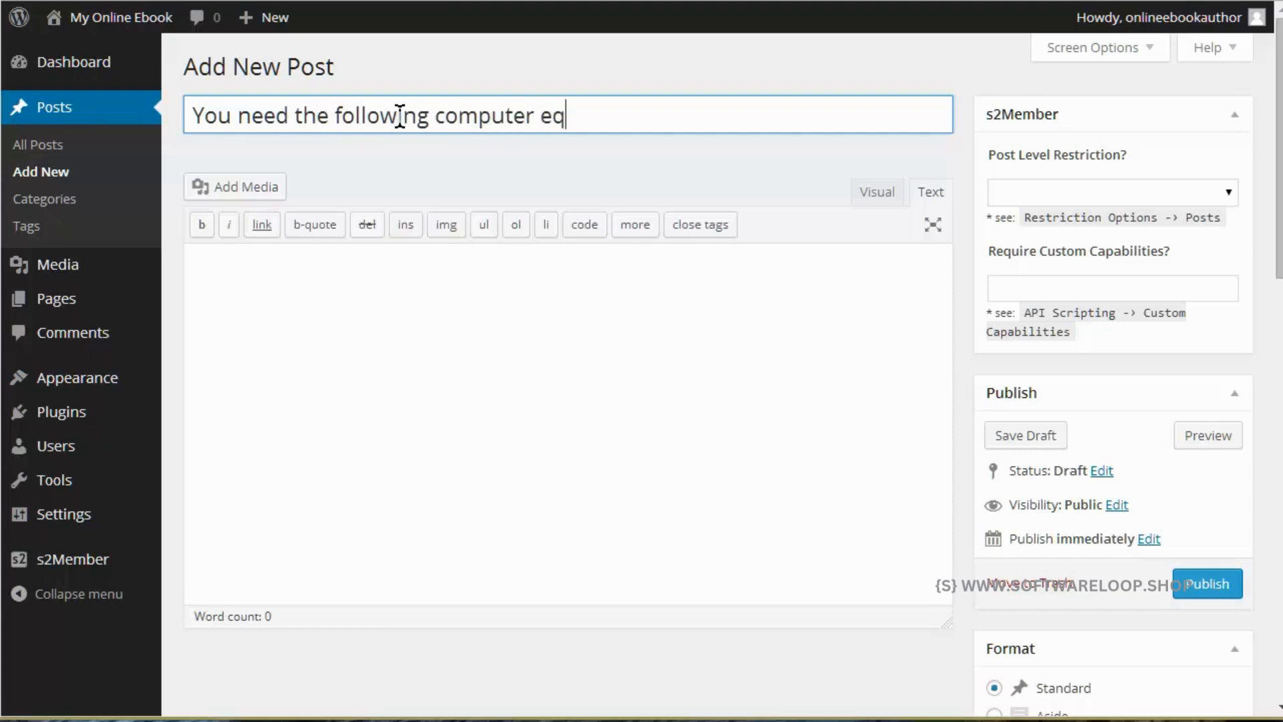
type("uipment:")
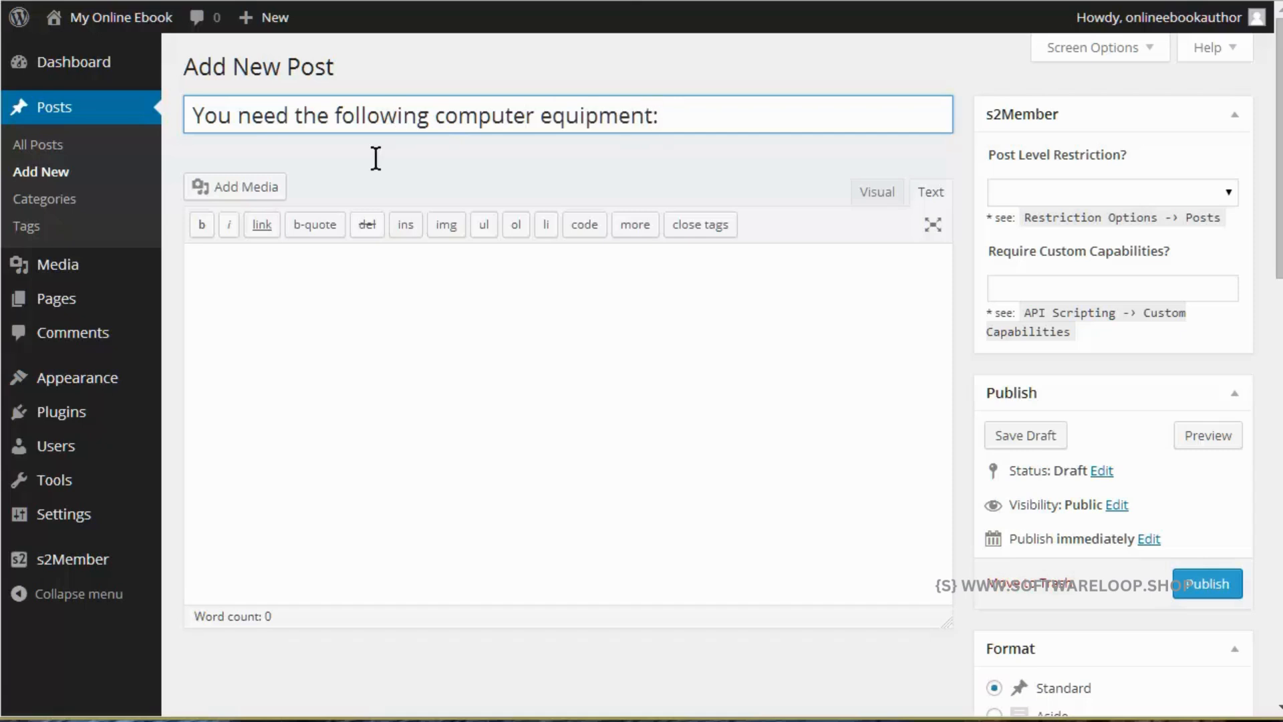
Step: Paste the copied lorem ipsum paragraphs into the post body in the plain-text view
left_click(268, 295)
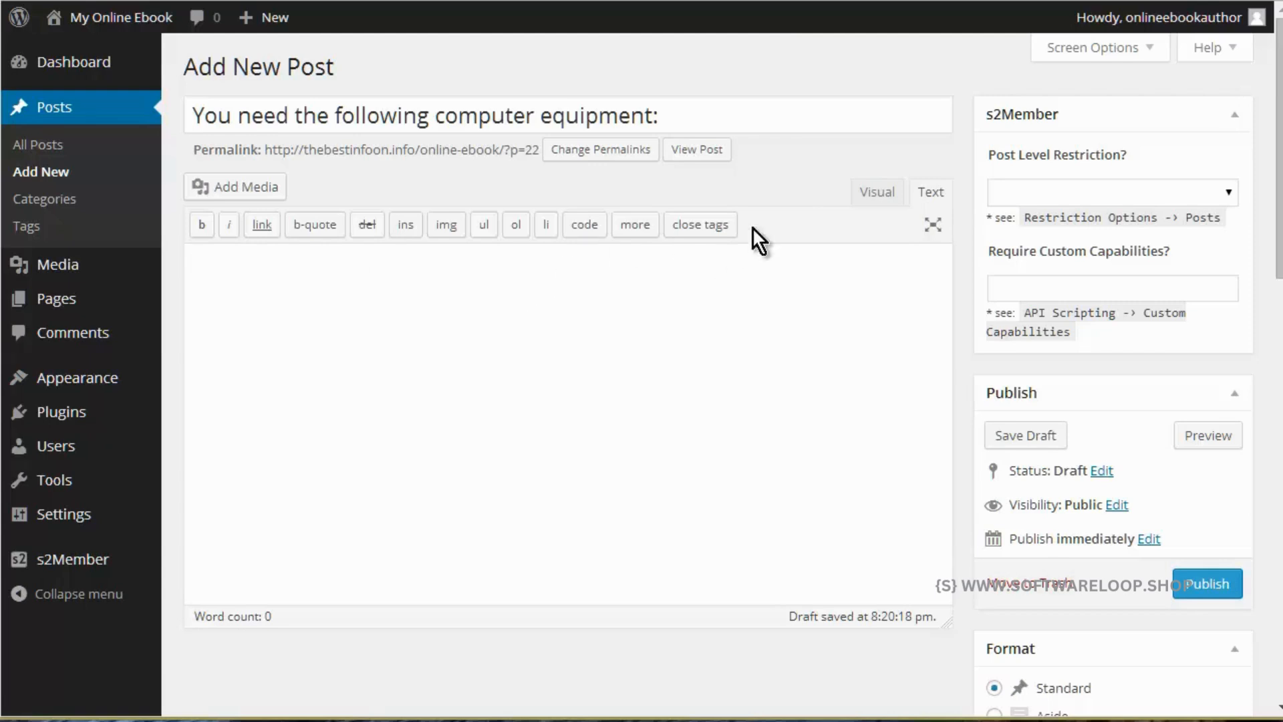
left_click(877, 192)
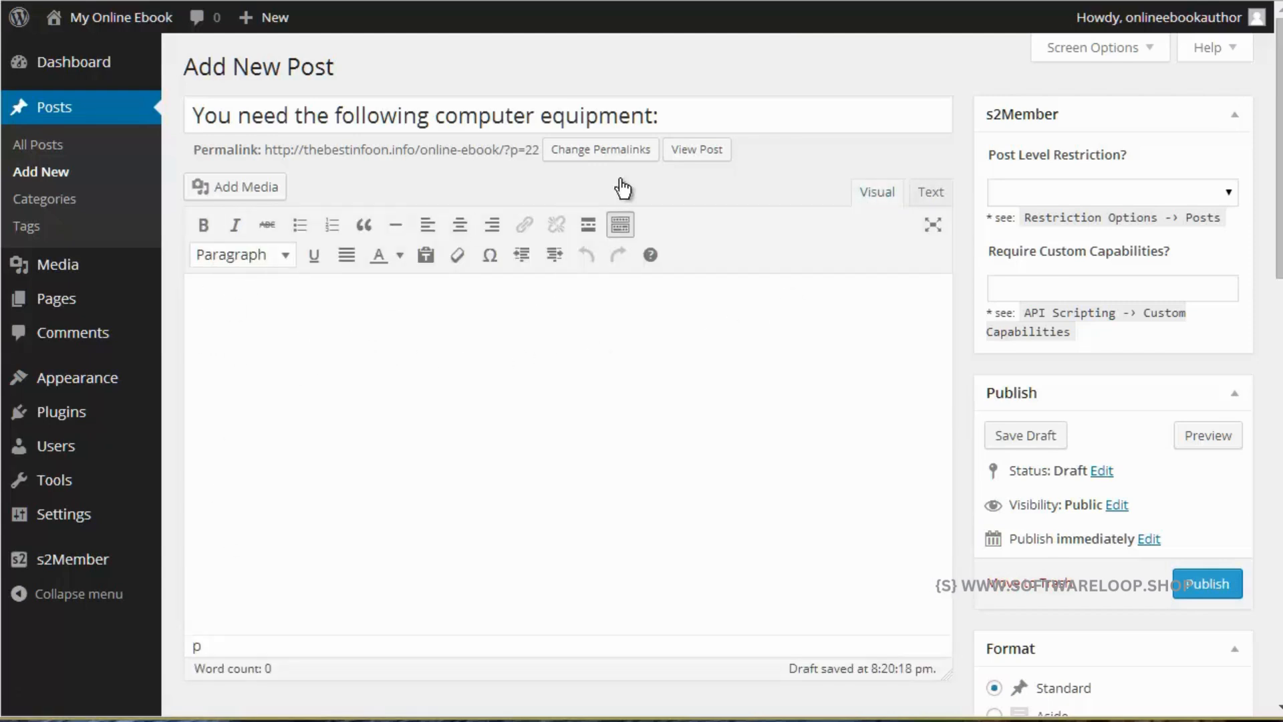
left_click(930, 193)
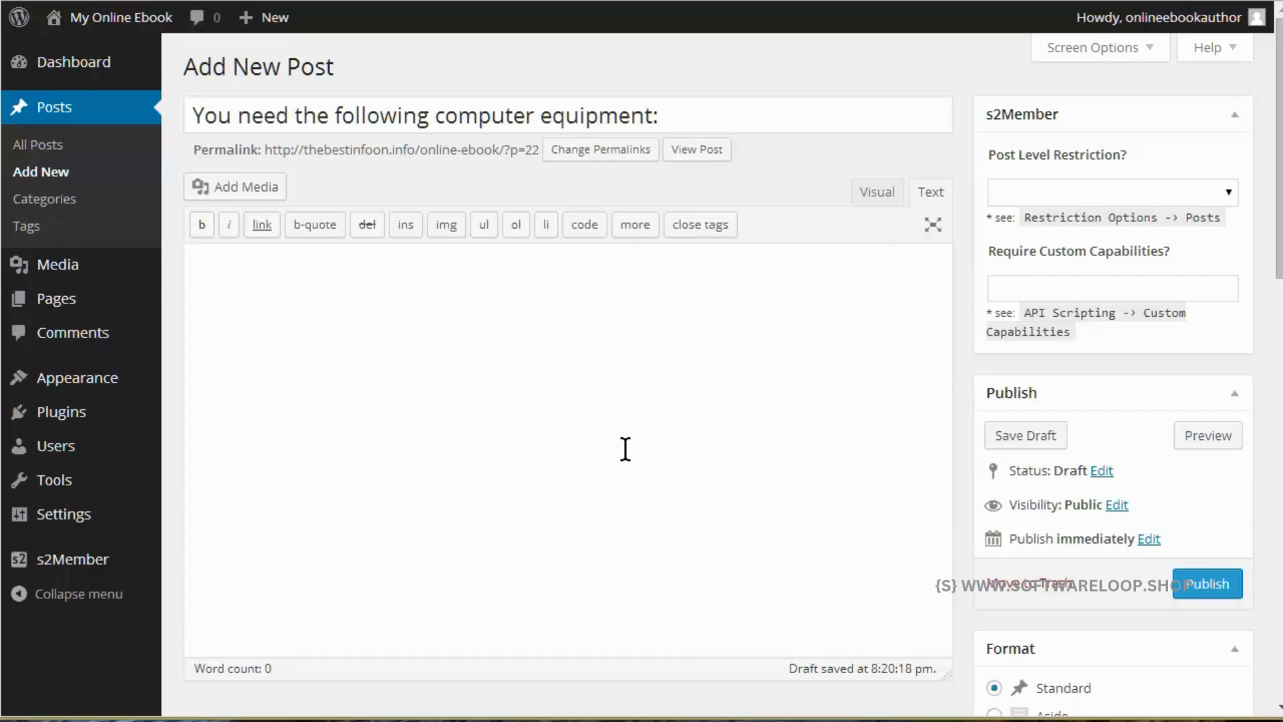
key("ctrl+v")
scroll(740, 511, "up", 5)
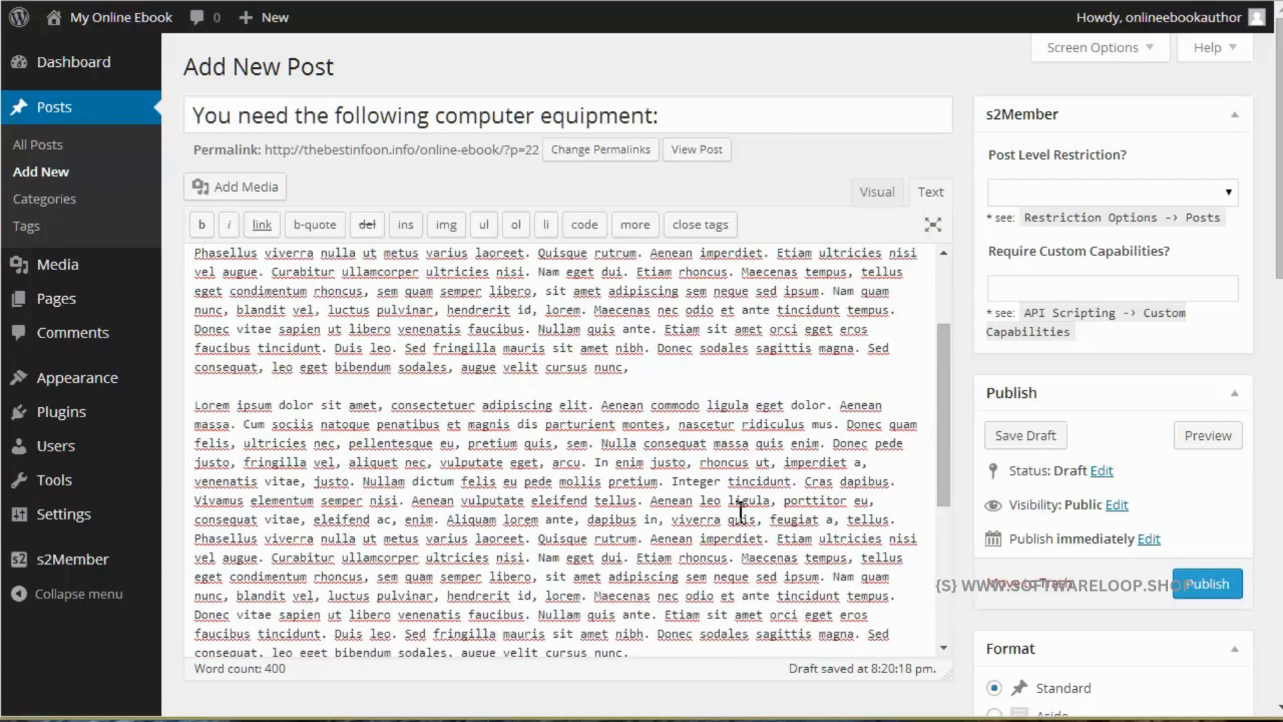
scroll(741, 511, "up", 4)
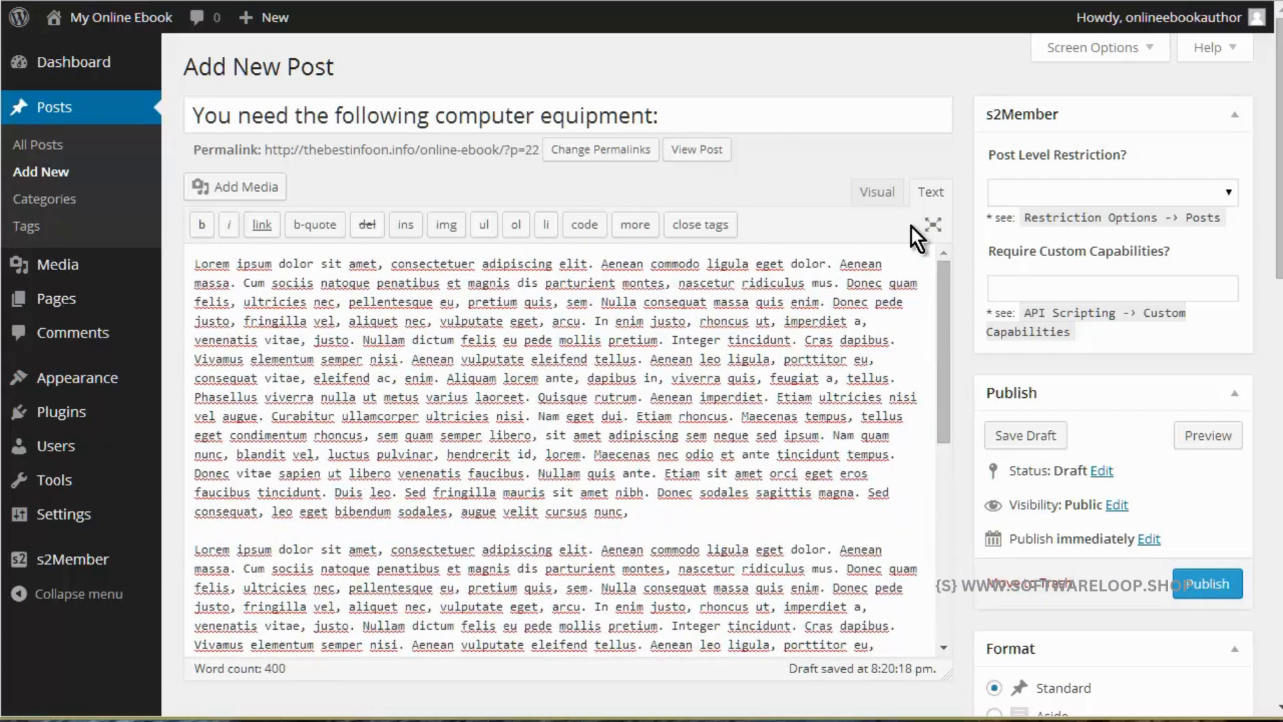
Step: Set the post's s2Member level restriction to Require Level #1 (or higher)
left_click(1233, 191)
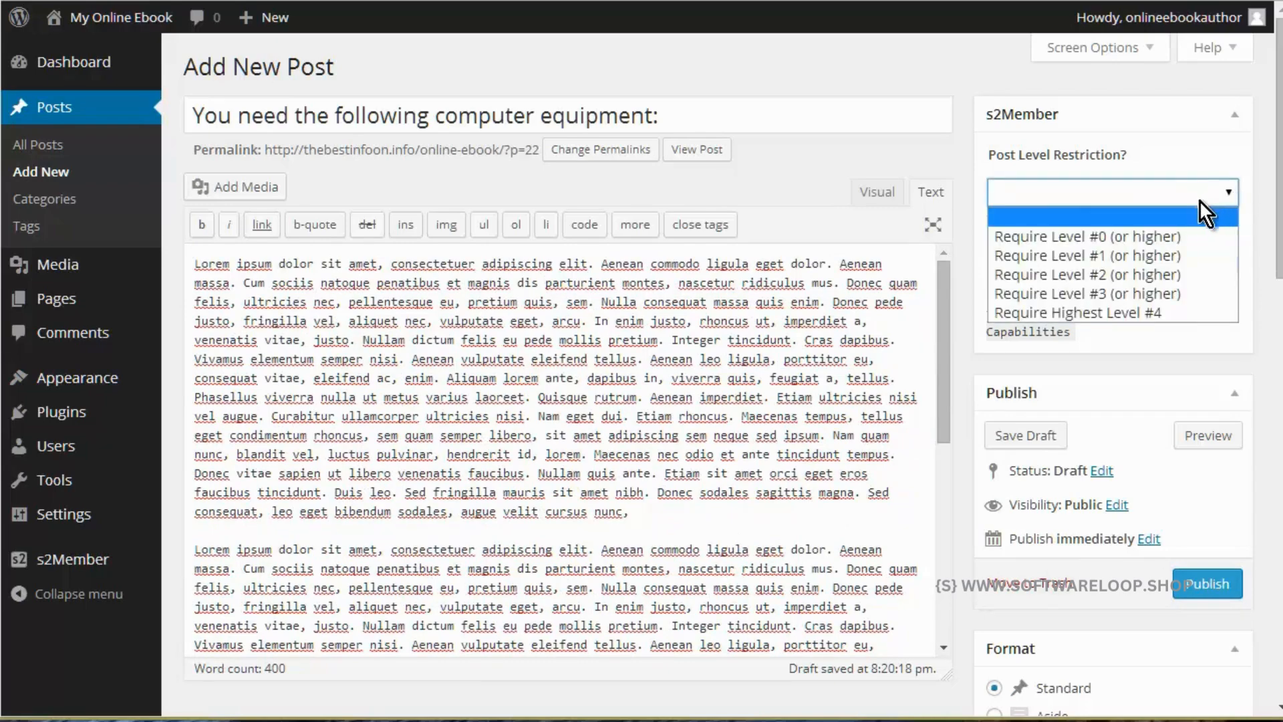
left_click(1193, 255)
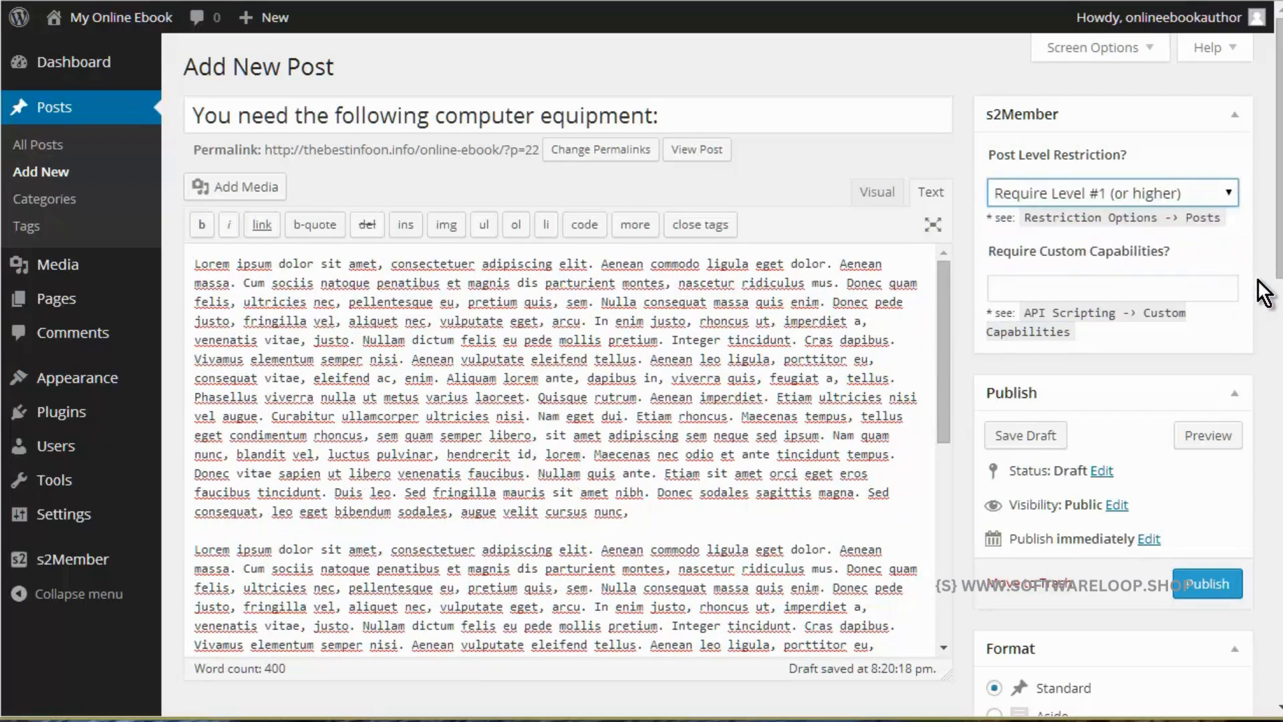
Step: Hide the post on the front, category, tag and author pages, and in date archives, search results and feeds
scroll(1241, 350, "down", 3)
scroll(1234, 355, "down", 6)
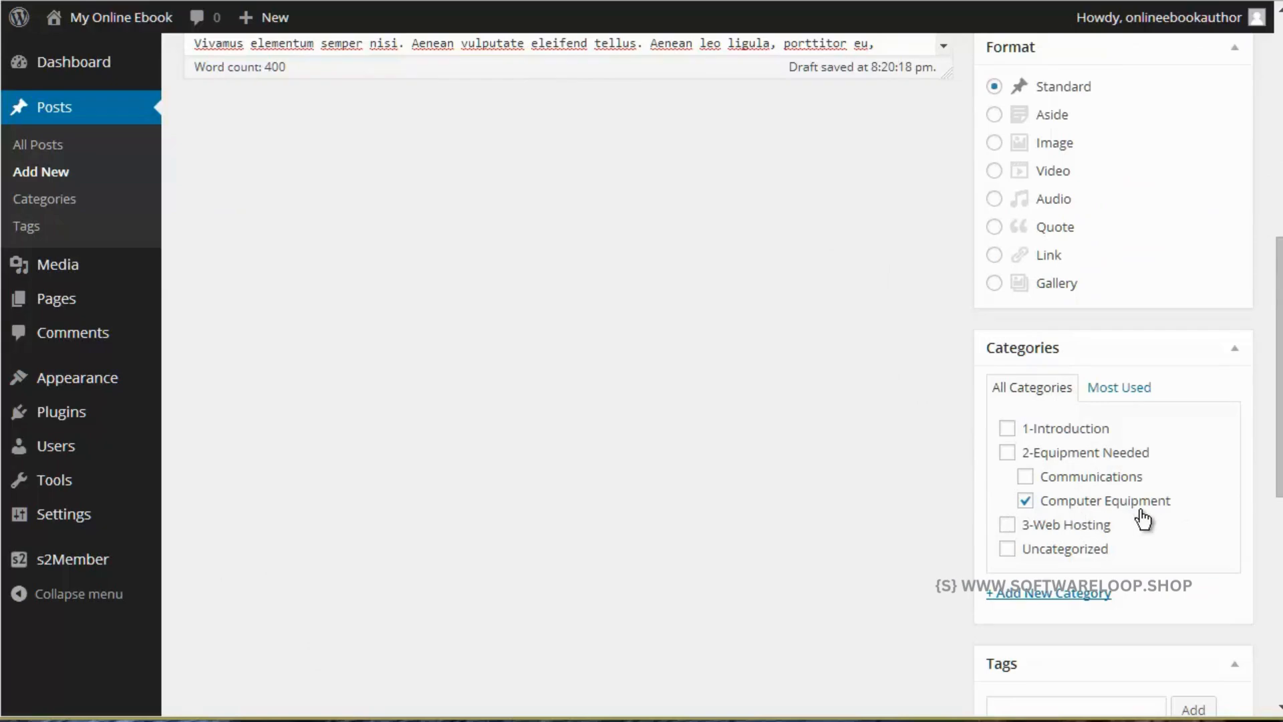
scroll(1193, 474, "down", 3)
scroll(1194, 474, "down", 2)
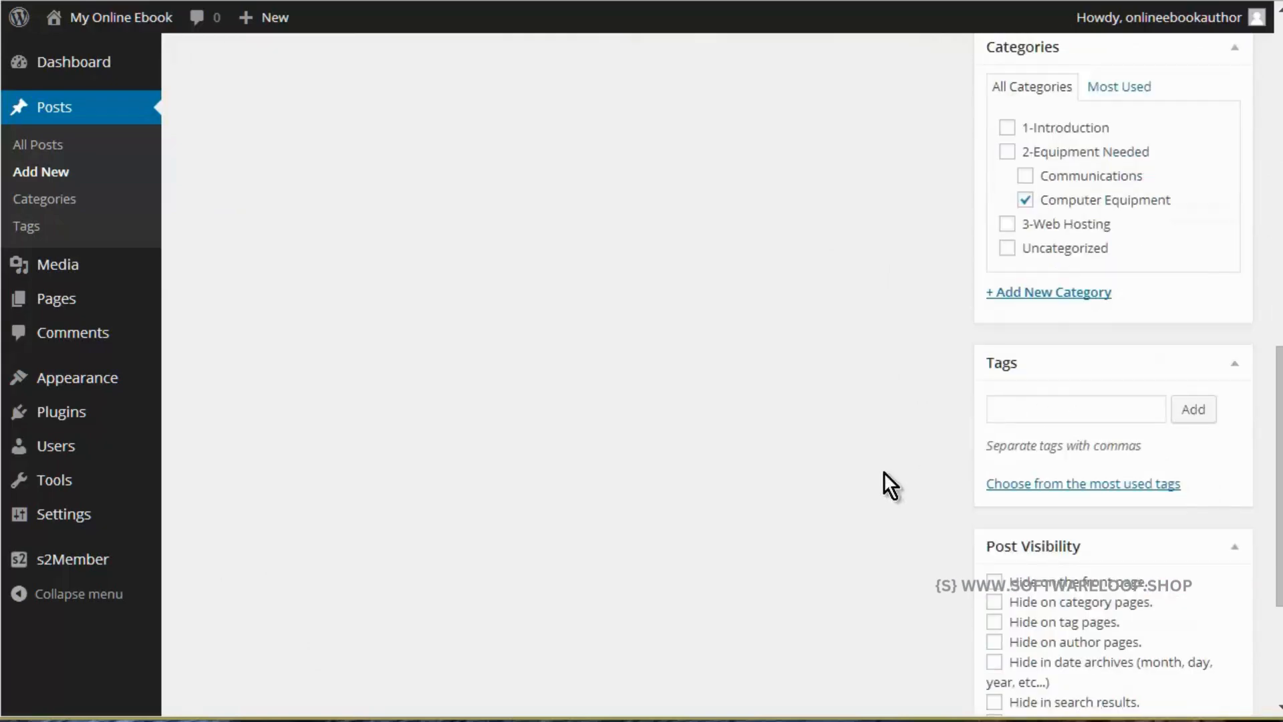
scroll(963, 482, "down", 2)
scroll(963, 483, "down", 2)
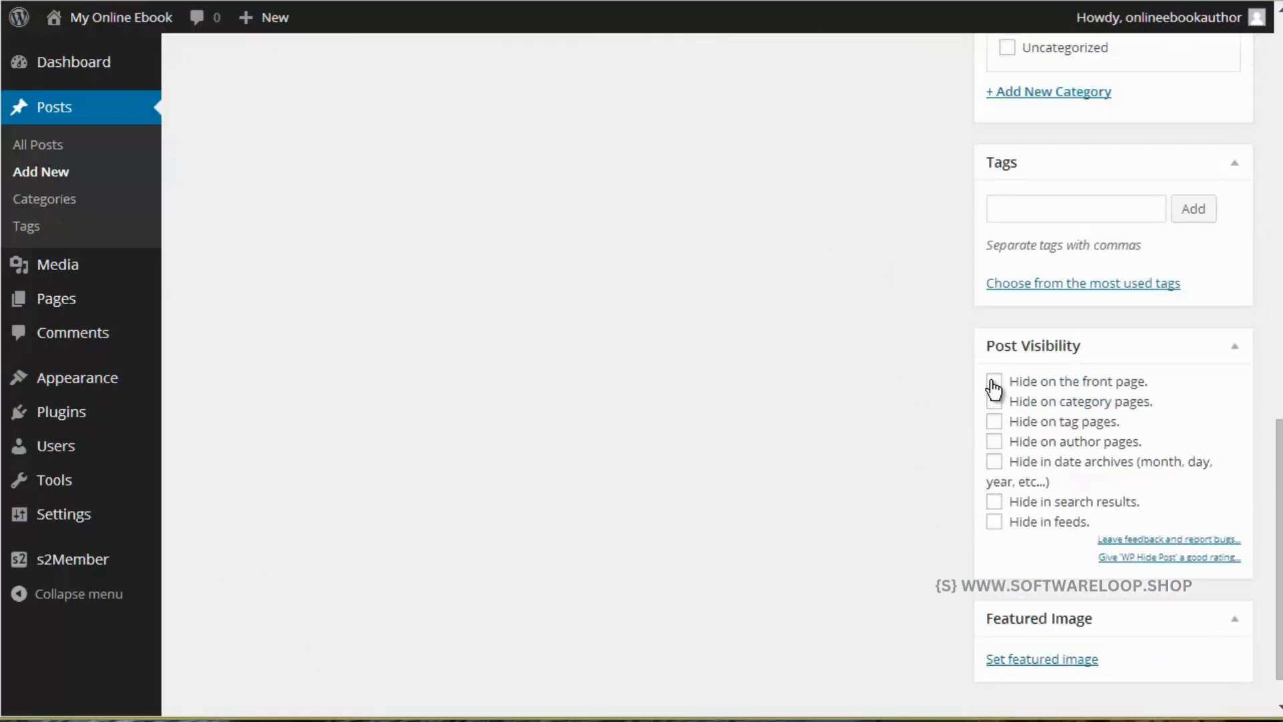
left_click(994, 382)
left_click(994, 402)
left_click(994, 422)
left_click(994, 442)
left_click(994, 461)
left_click(994, 502)
left_click(994, 522)
scroll(916, 524, "down", 1)
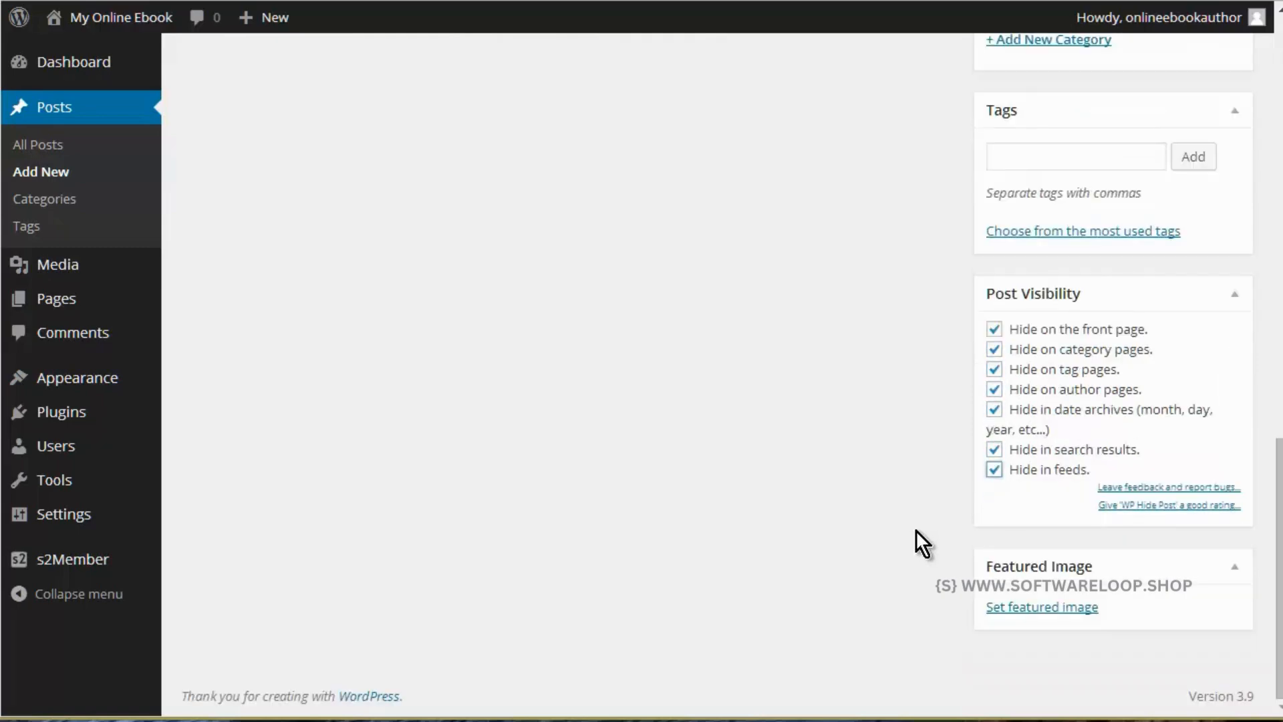
Step: Insert <!--nextpage--> between the first and second paragraphs of the computer equipment post
scroll(915, 531, "up", 20)
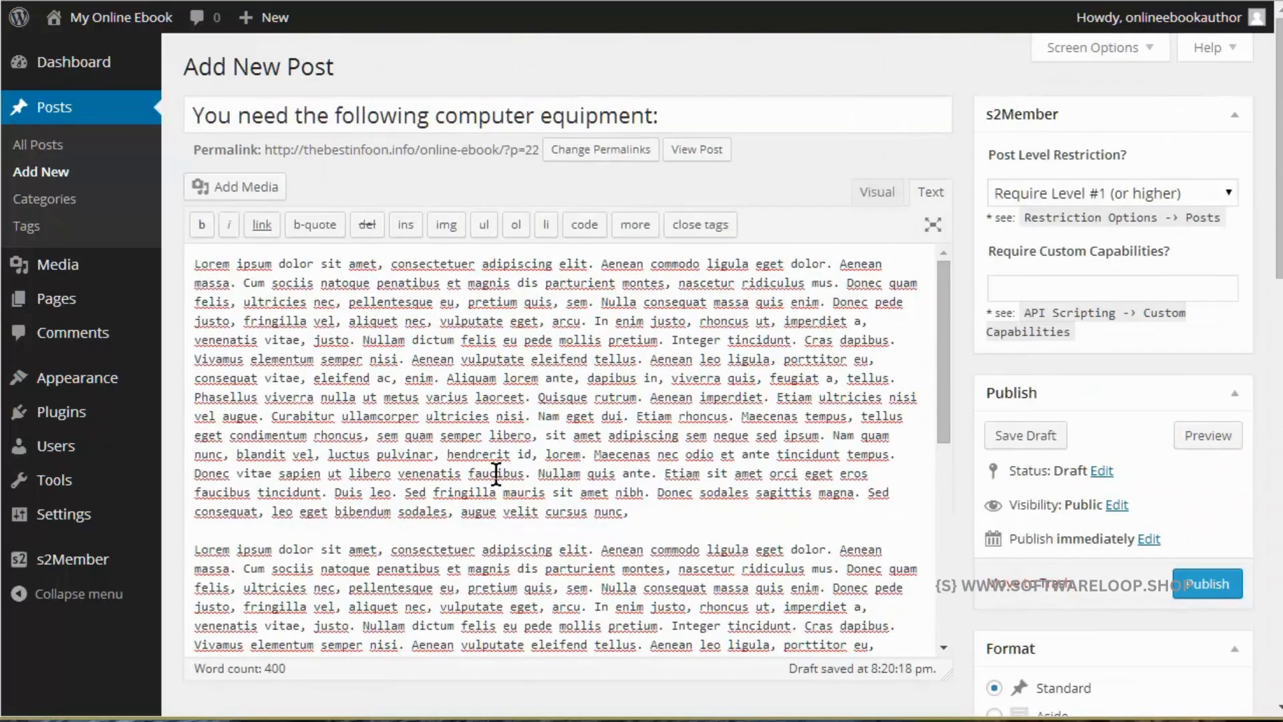
left_click(212, 529)
mouse_move(64, 515)
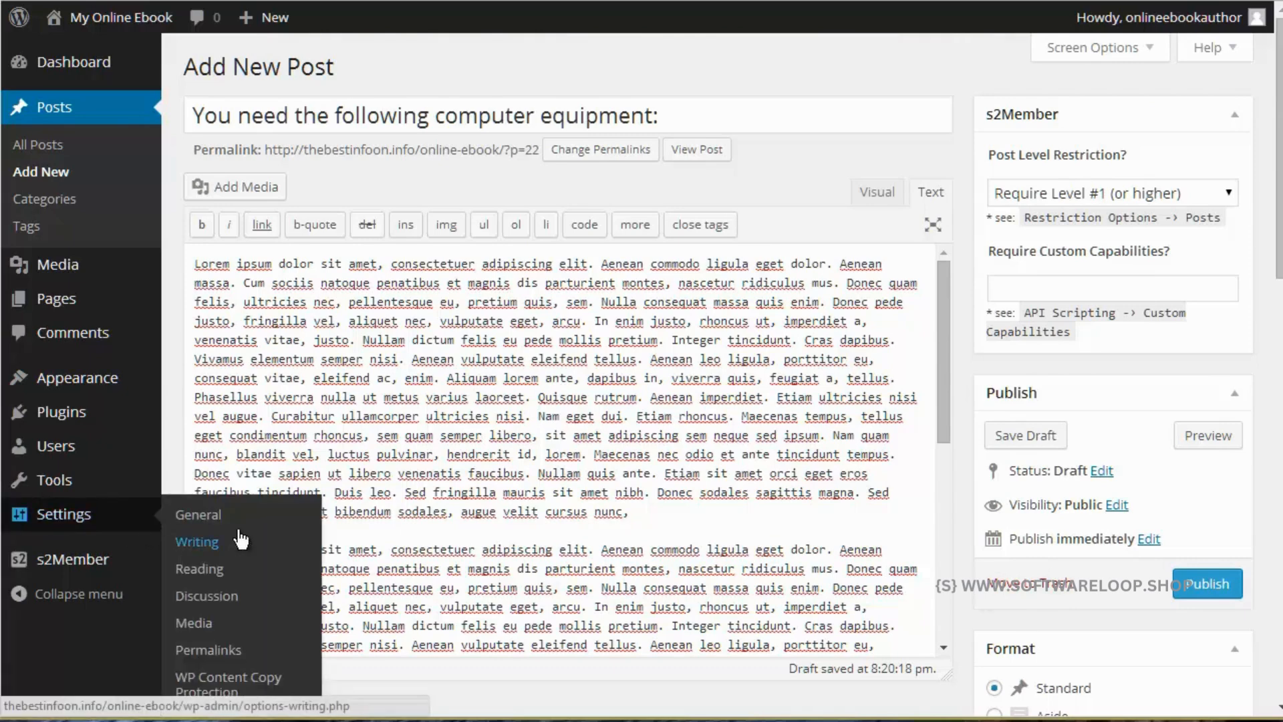
type("<!--nextpage-->")
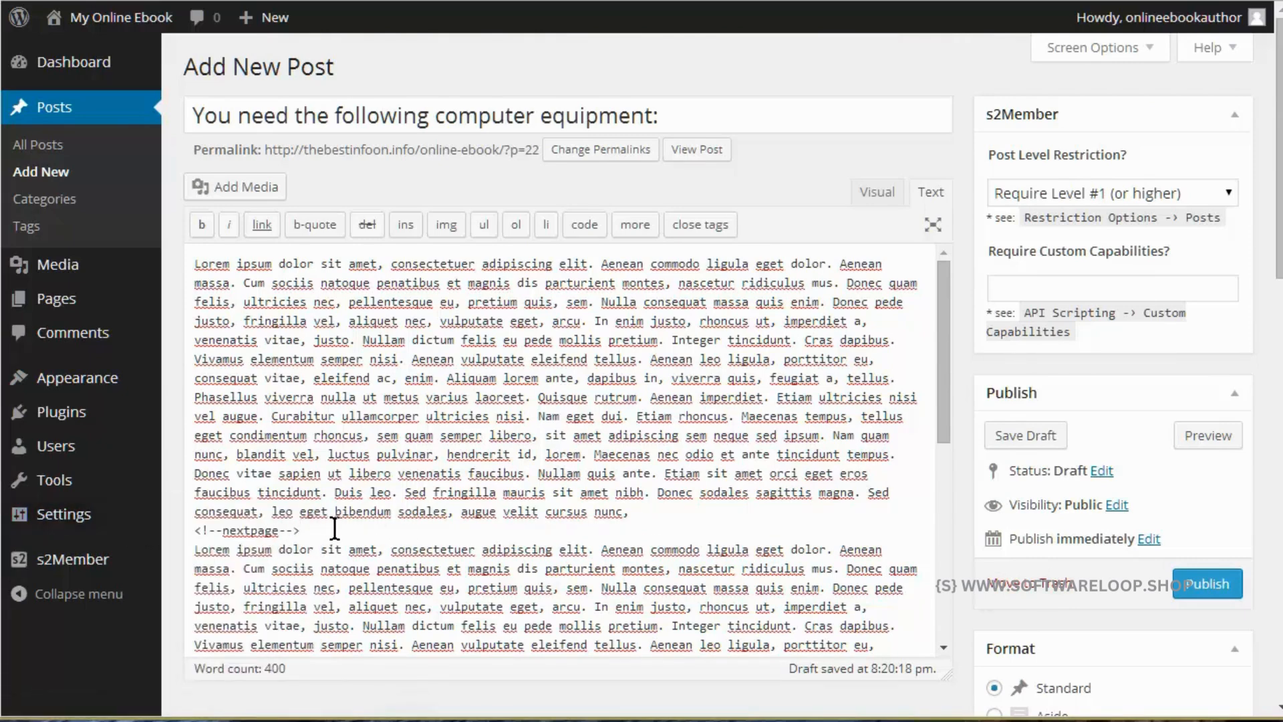
Step: Insert another <!--nextpage--> tag between the next two paragraphs of the computer equipment post
scroll(350, 525, "down", 2)
scroll(351, 525, "down", 3)
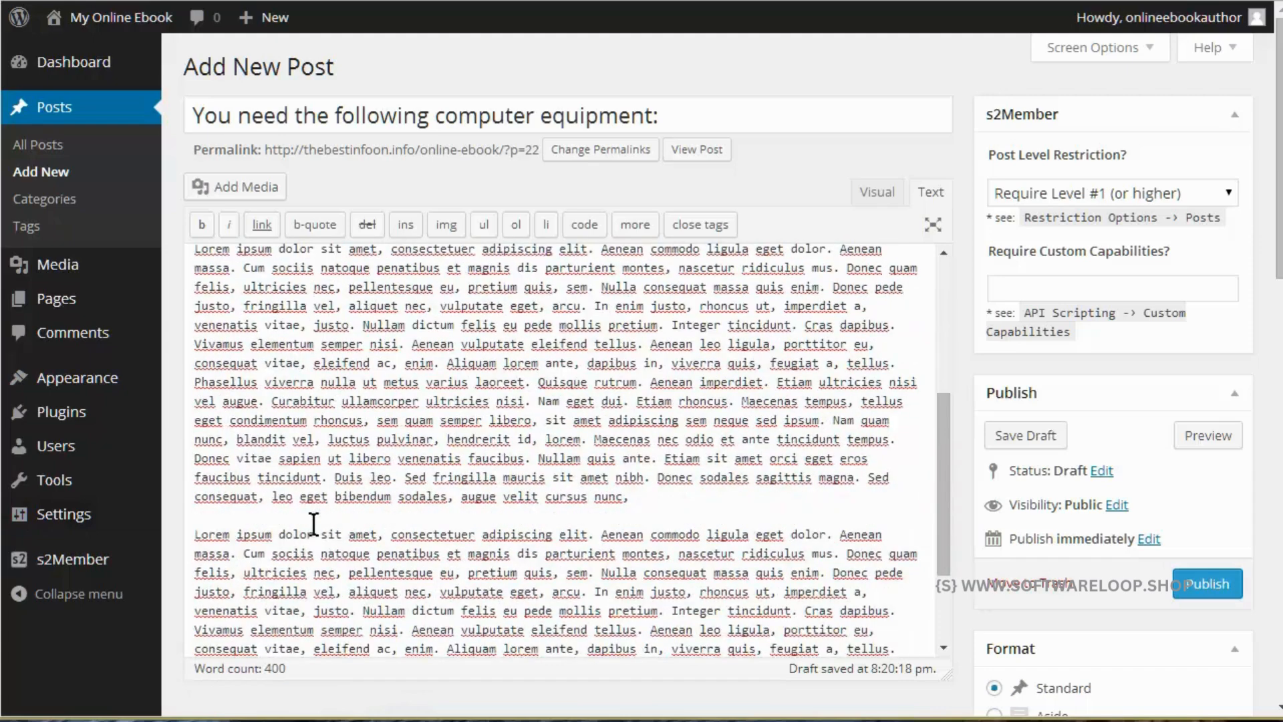
left_click(254, 515)
type("<!--nextpage-->")
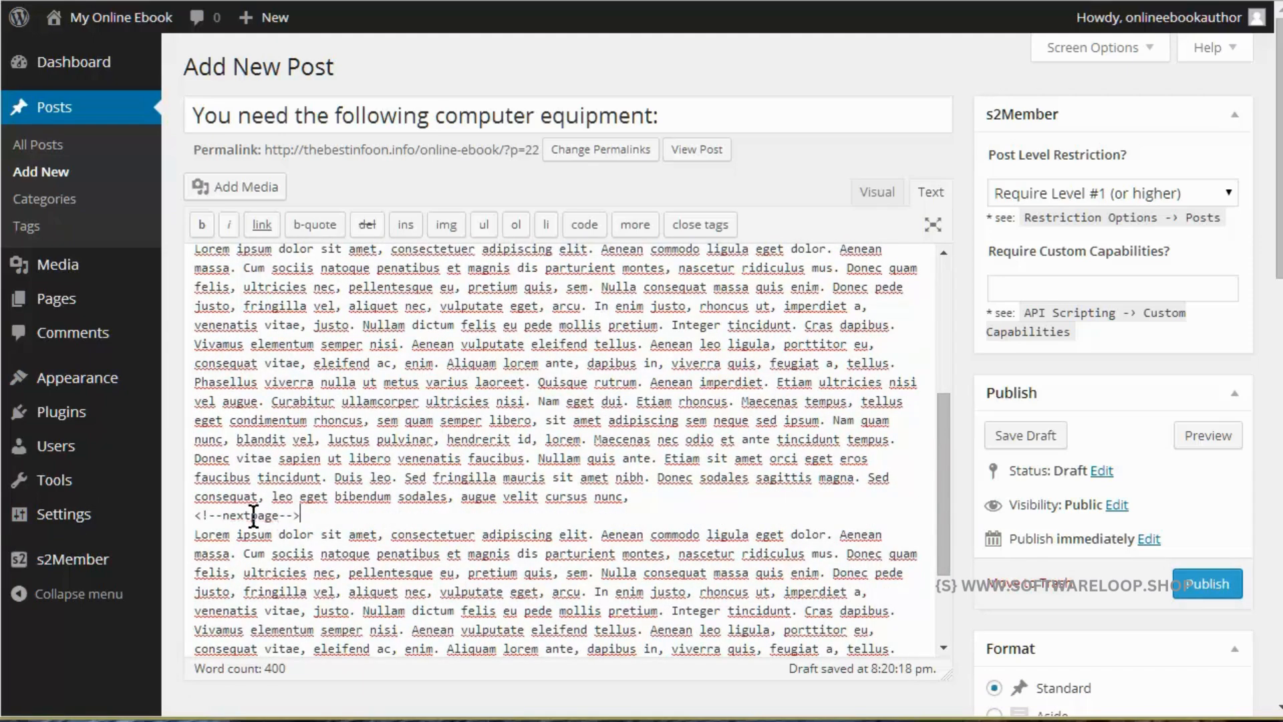
Step: Publish the computer equipment post and open its live page
scroll(311, 502, "down", 2)
scroll(344, 505, "down", 5)
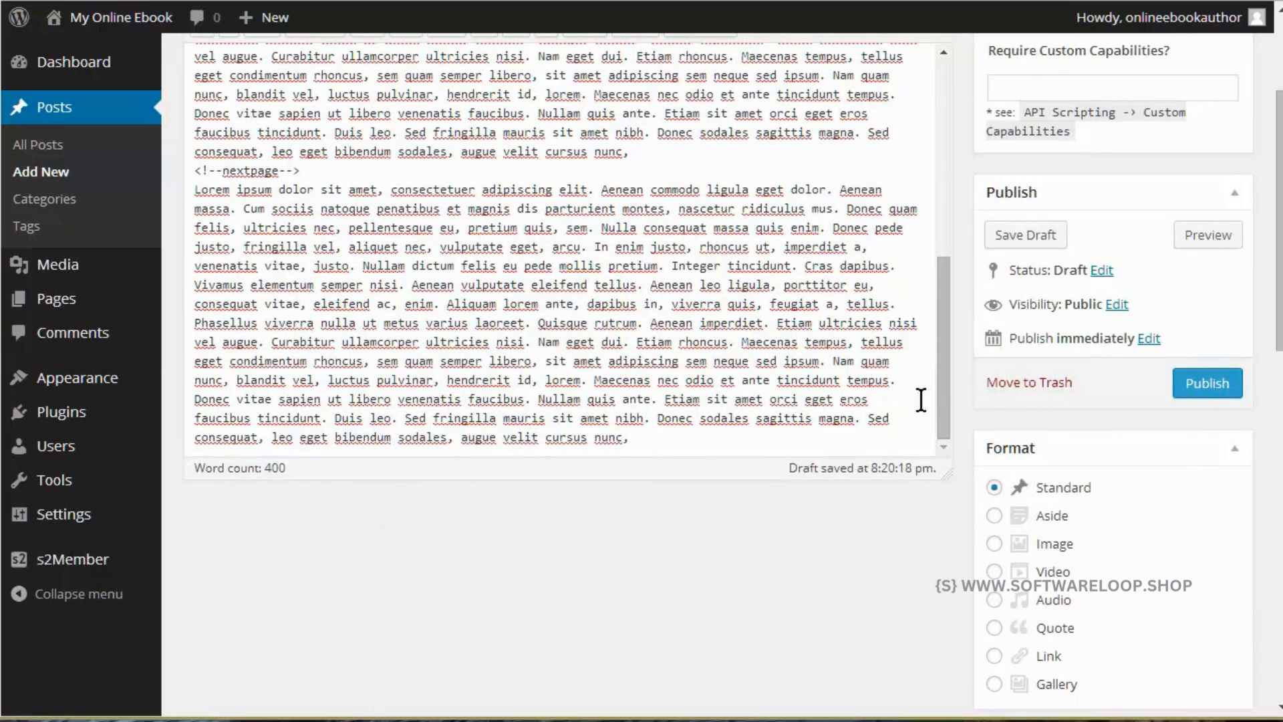
left_click(1212, 374)
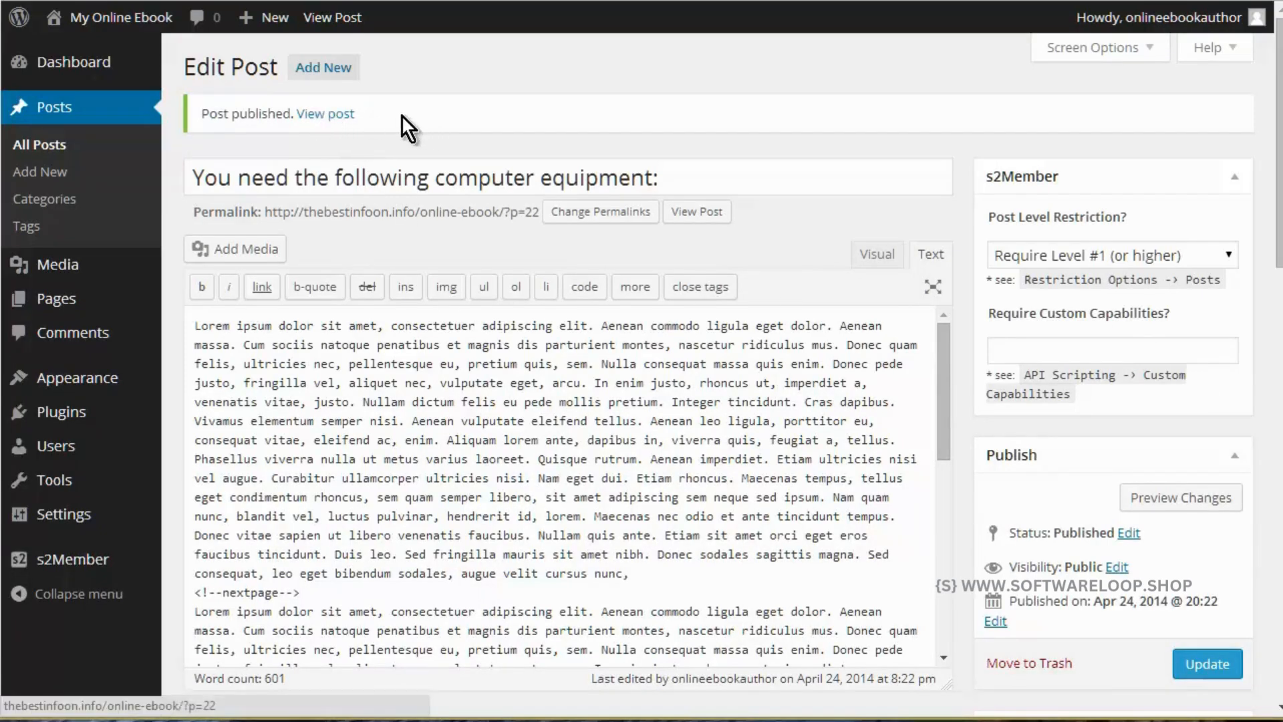
left_click(331, 115)
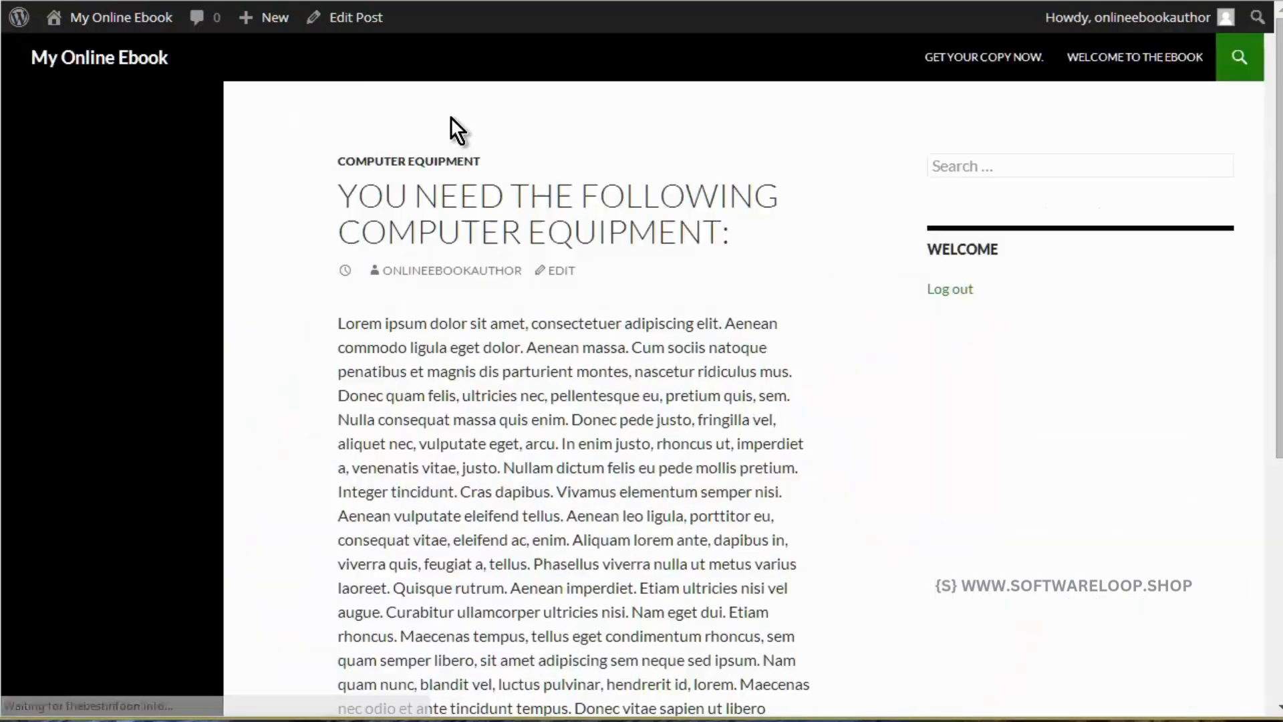
Step: Examine the live computer equipment post's pagination by visiting page 2 and page 3
scroll(568, 319, "down", 5)
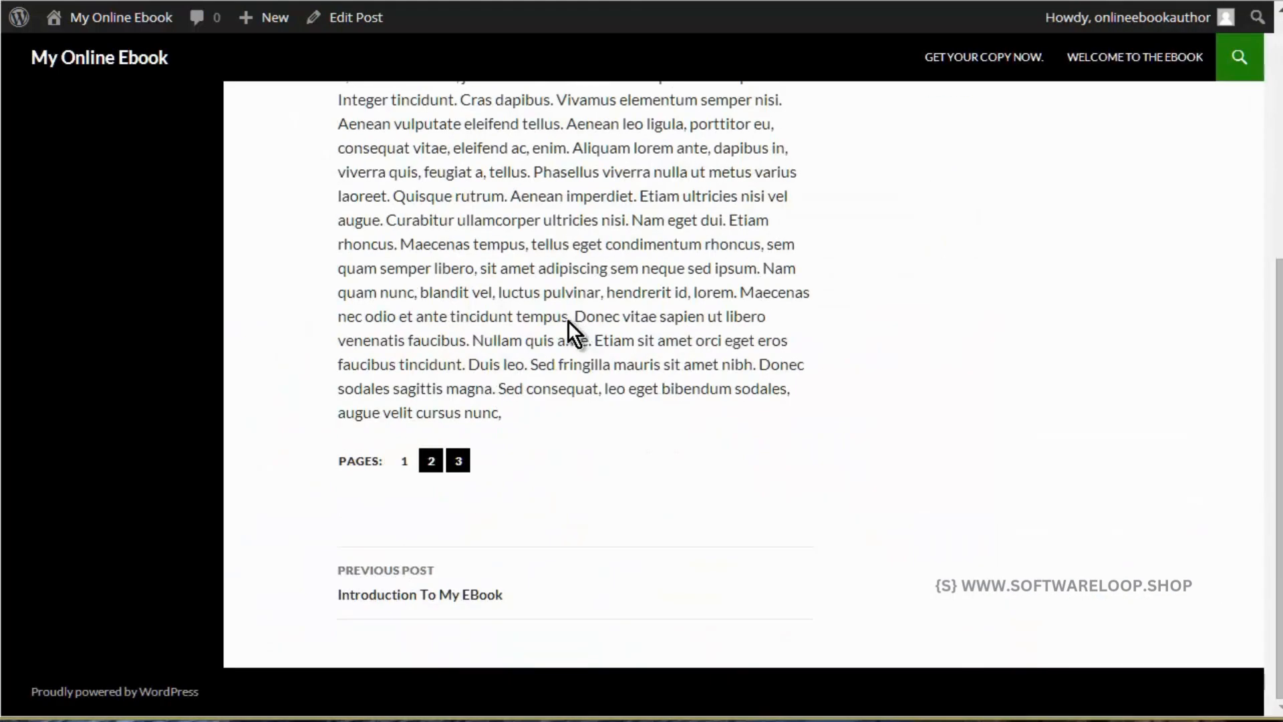
left_click(431, 468)
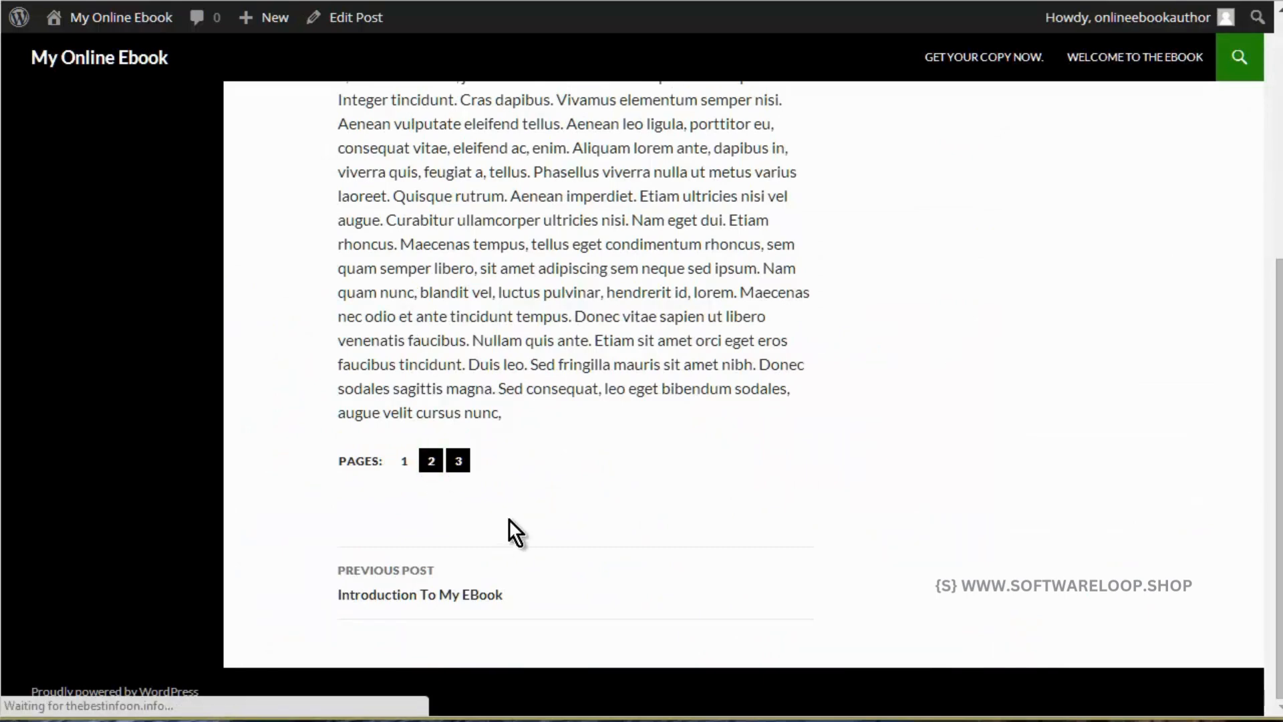
scroll(592, 511, "down", 5)
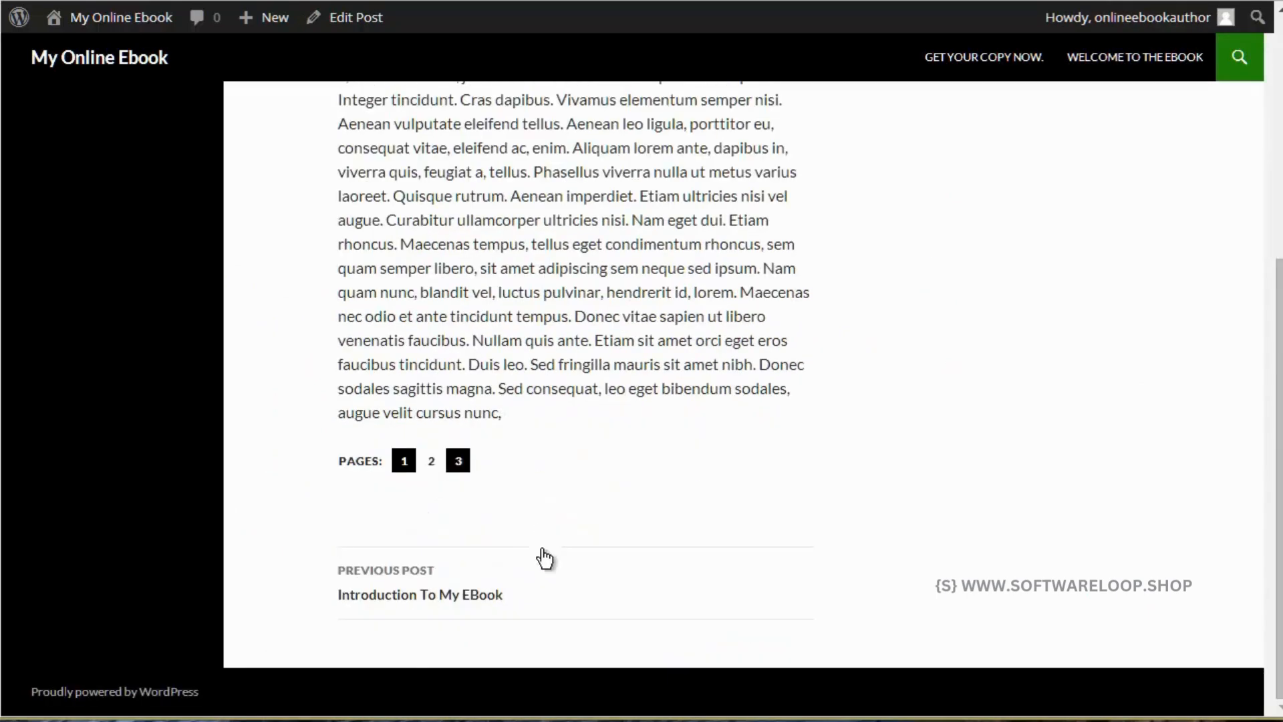
left_click(457, 460)
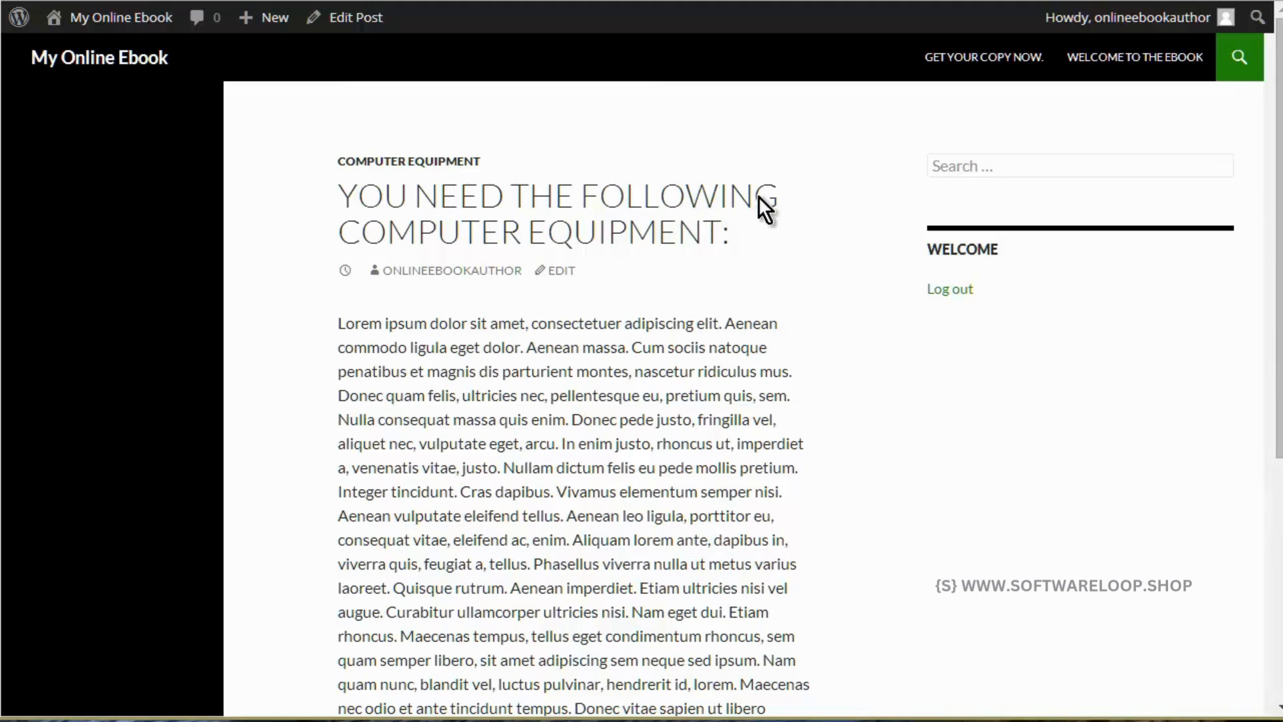
scroll(596, 279, "down", 5)
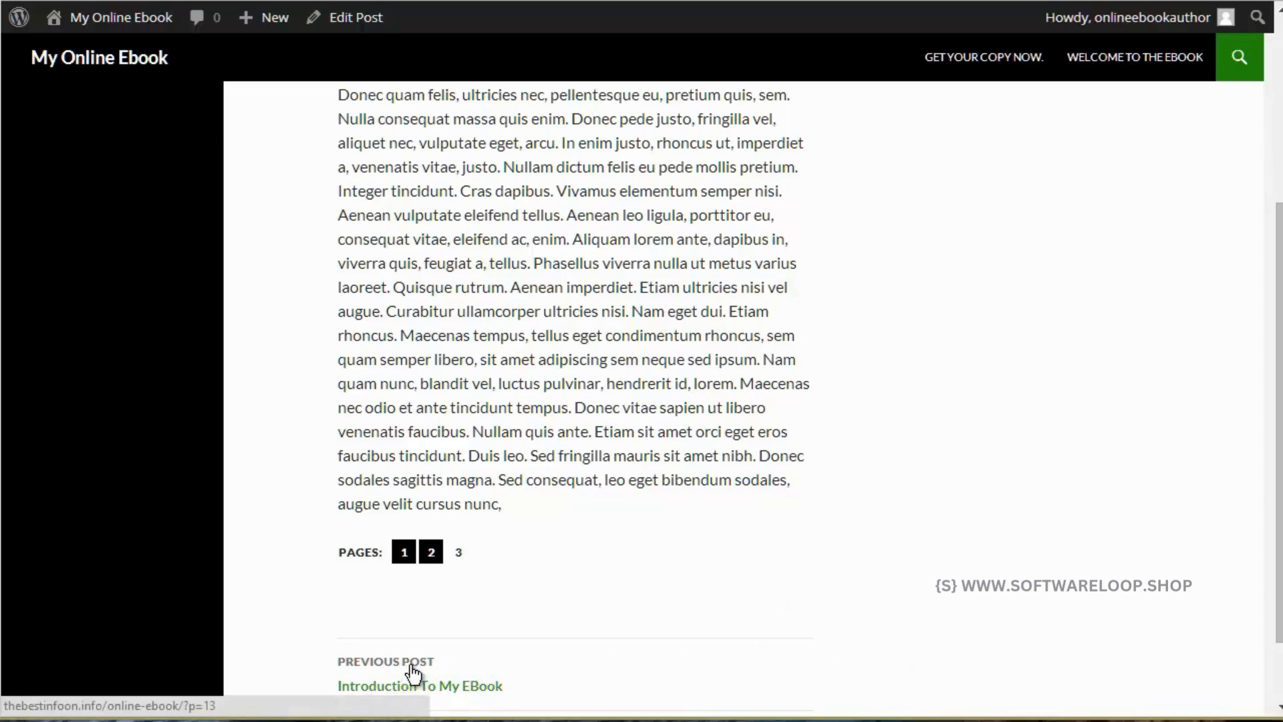
scroll(595, 626, "up", 5)
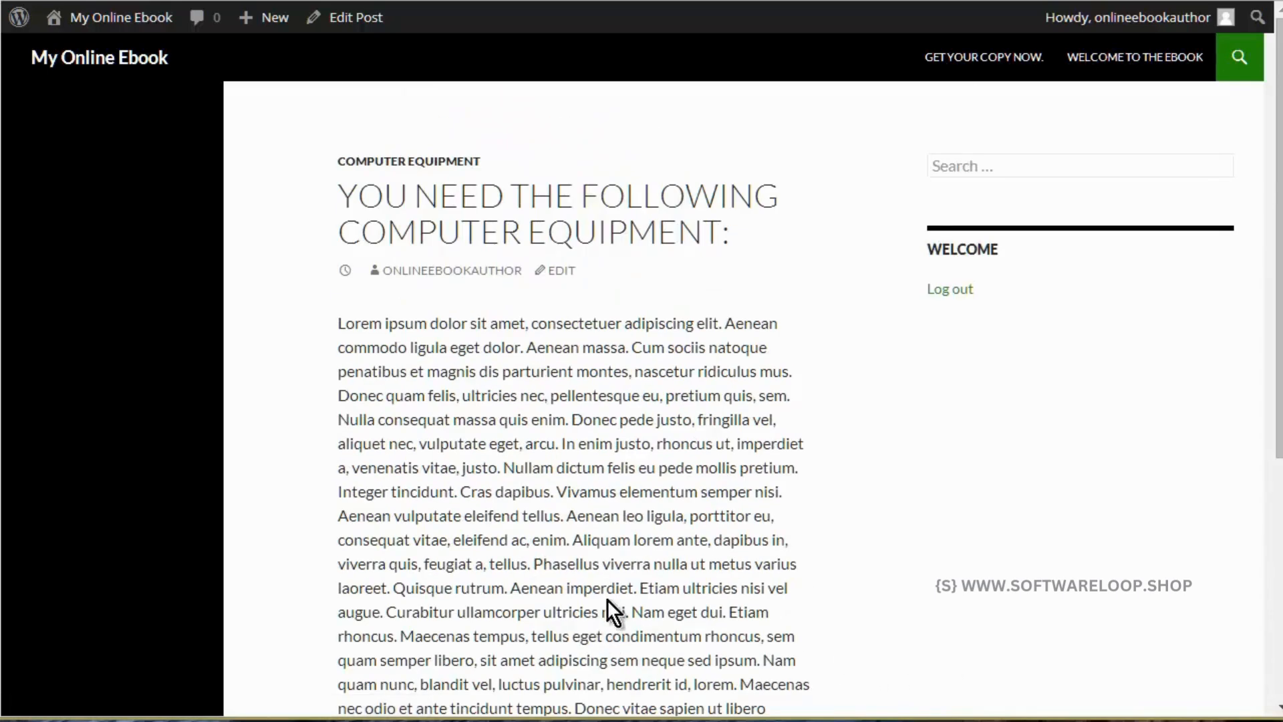